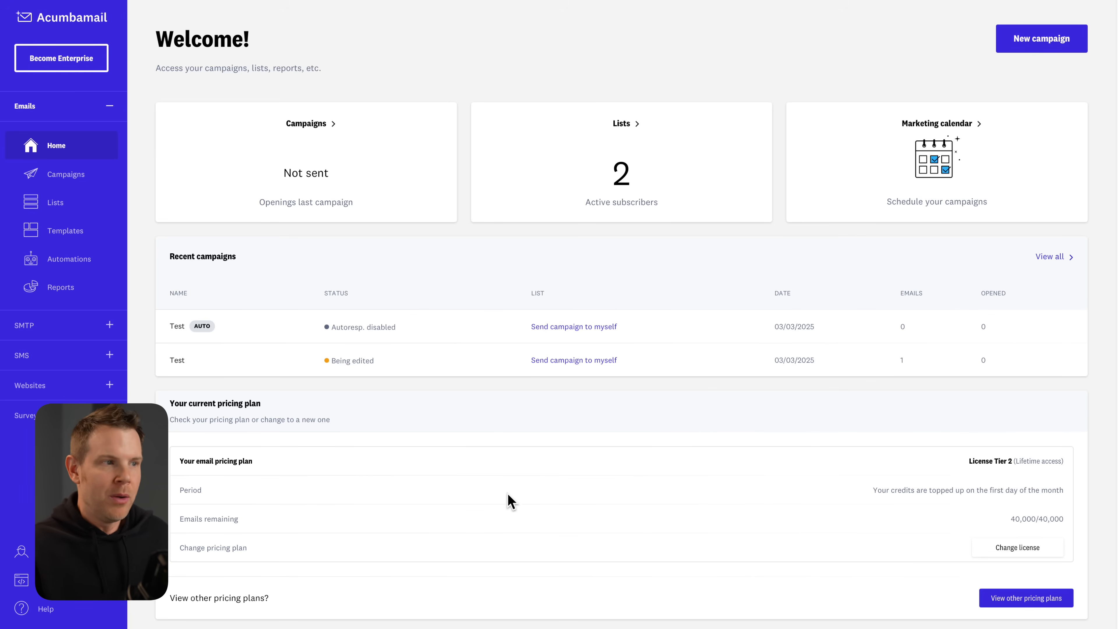
Open the Templates section from the Acumbamail left sidebar.
left_click(66, 231)
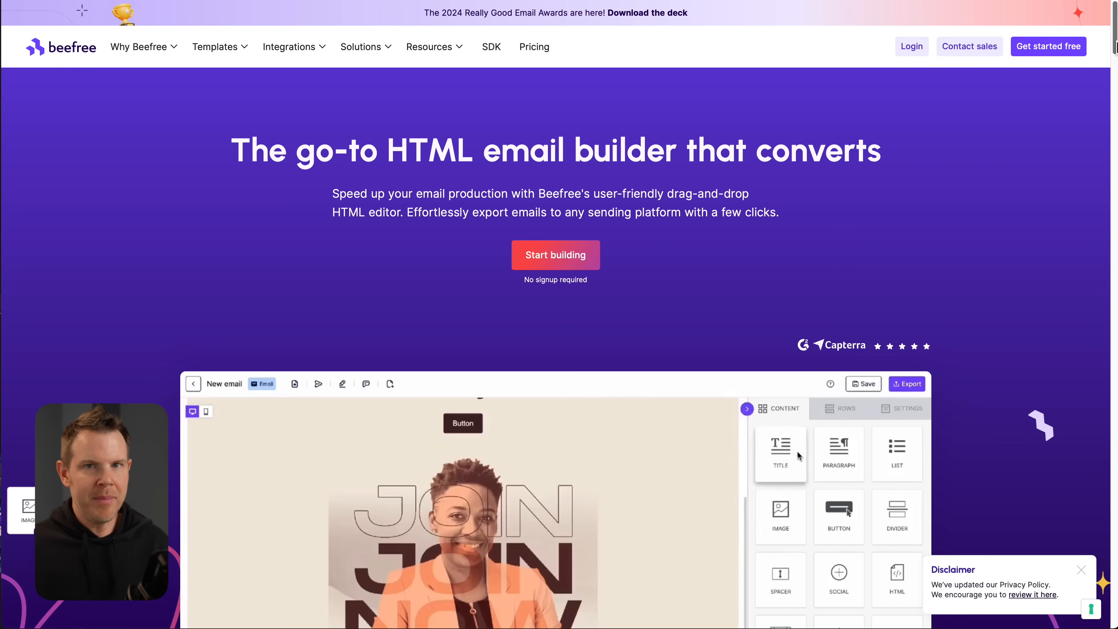
Close the privacy-policy Disclaimer popup on the Beefree homepage.
scroll(555, 314, "down", 5)
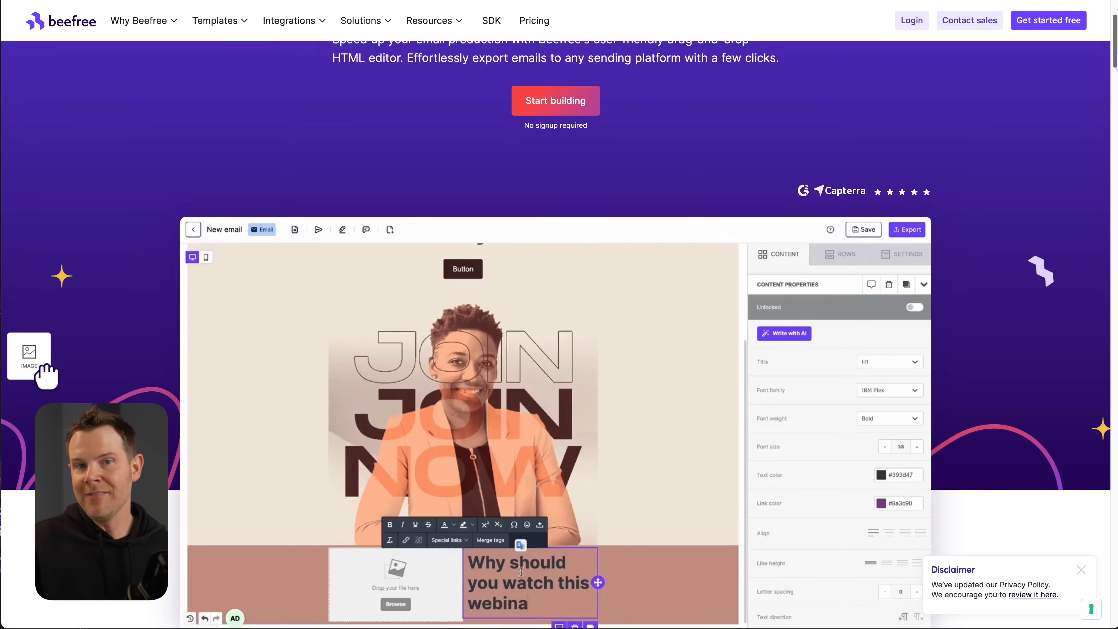
scroll(555, 314, "down", 3)
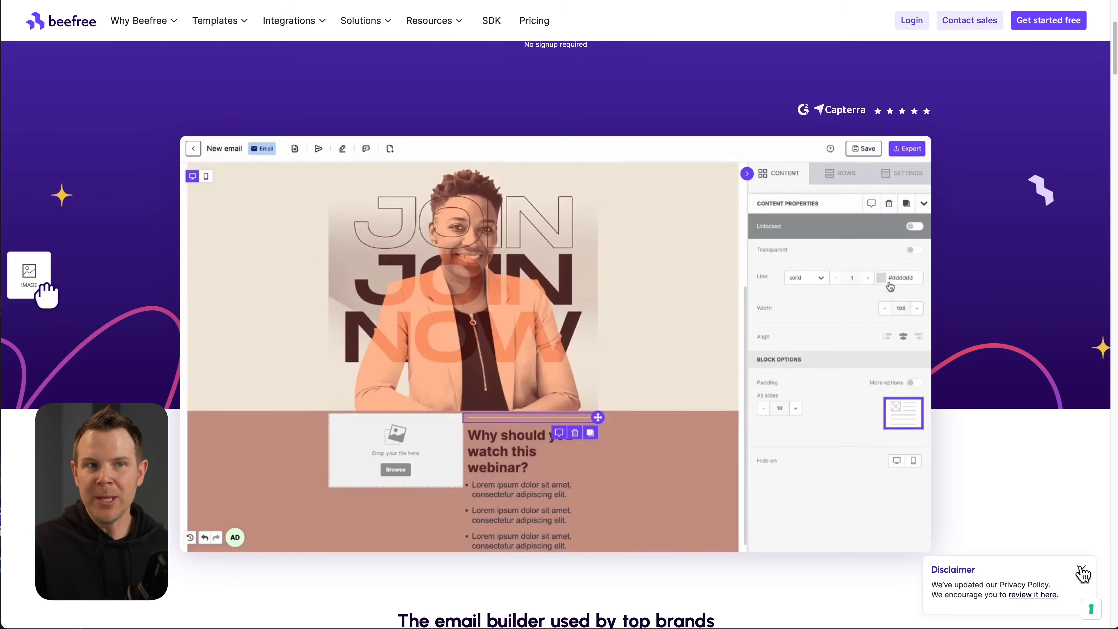
left_click(1081, 570)
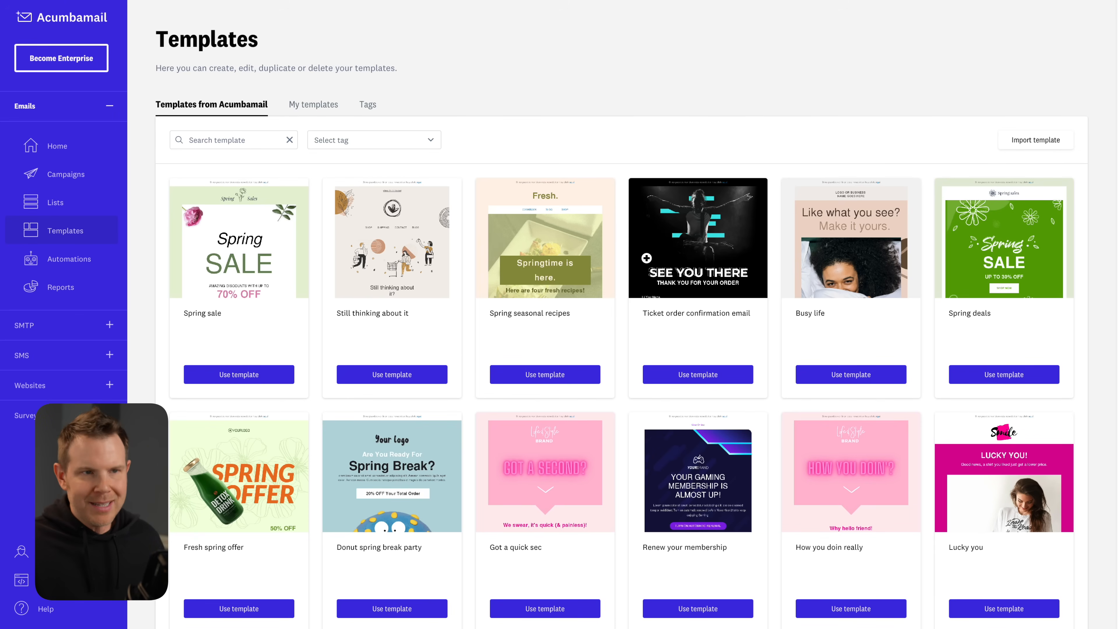
Filter the template gallery by the Marketing tag and browse the 15 matching templates.
scroll(594, 365, "down", 4)
scroll(598, 372, "up", 4)
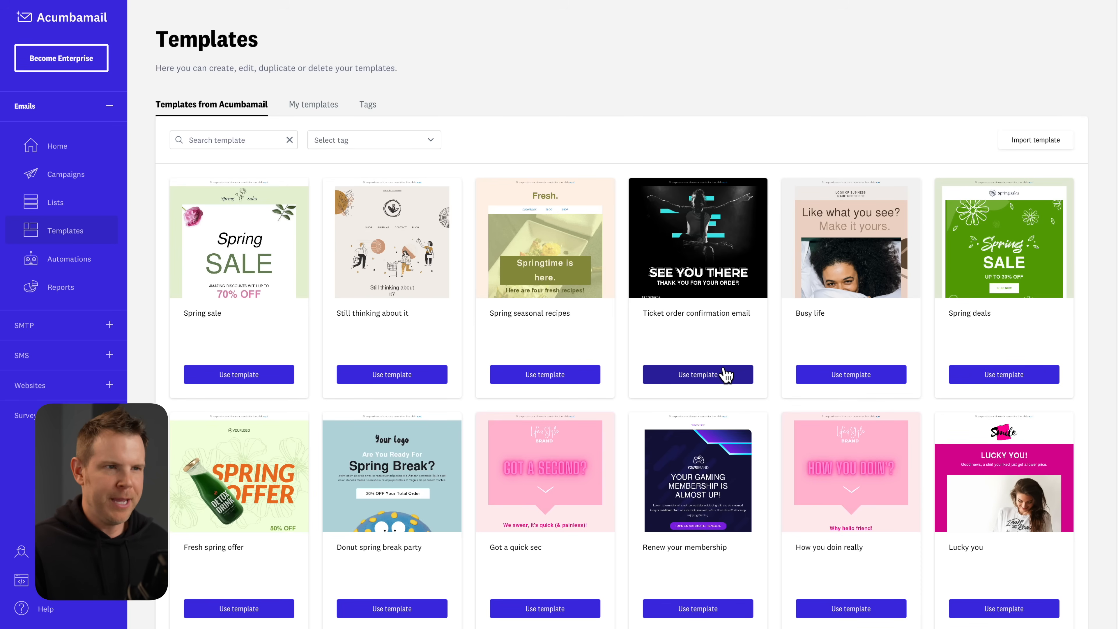
left_click(410, 142)
scroll(373, 264, "down", 1)
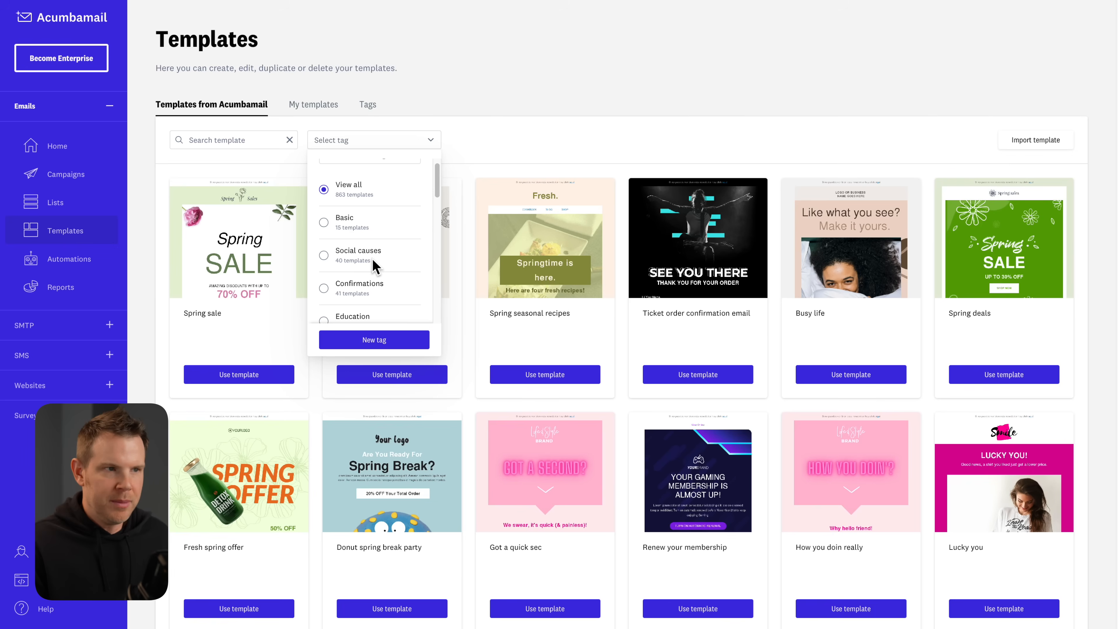
scroll(377, 247, "down", 1)
scroll(378, 243, "down", 8)
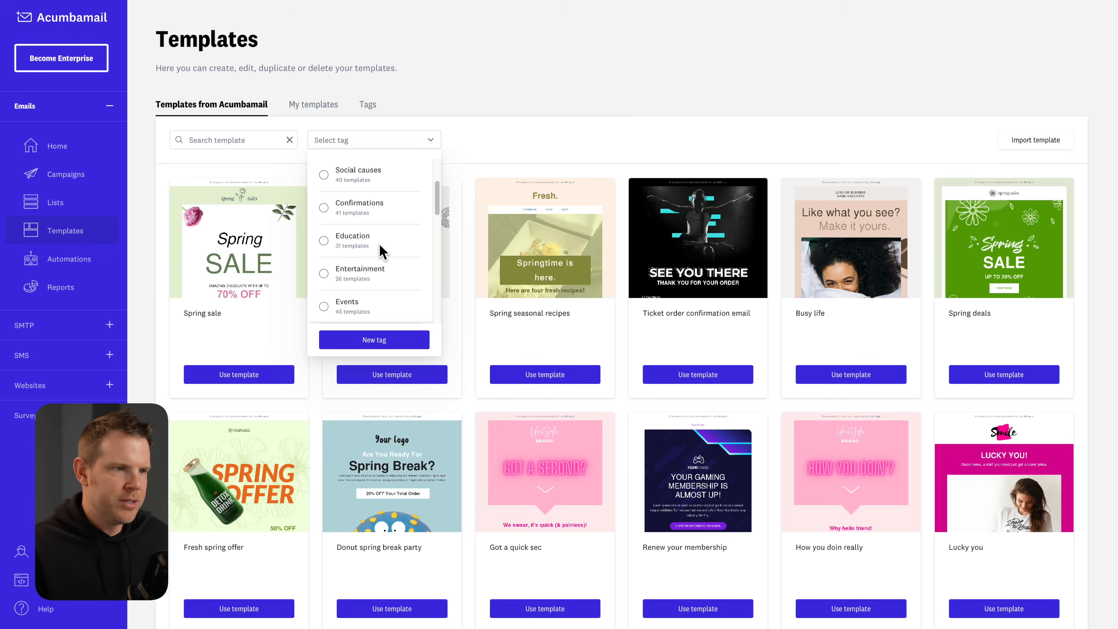
left_click(324, 245)
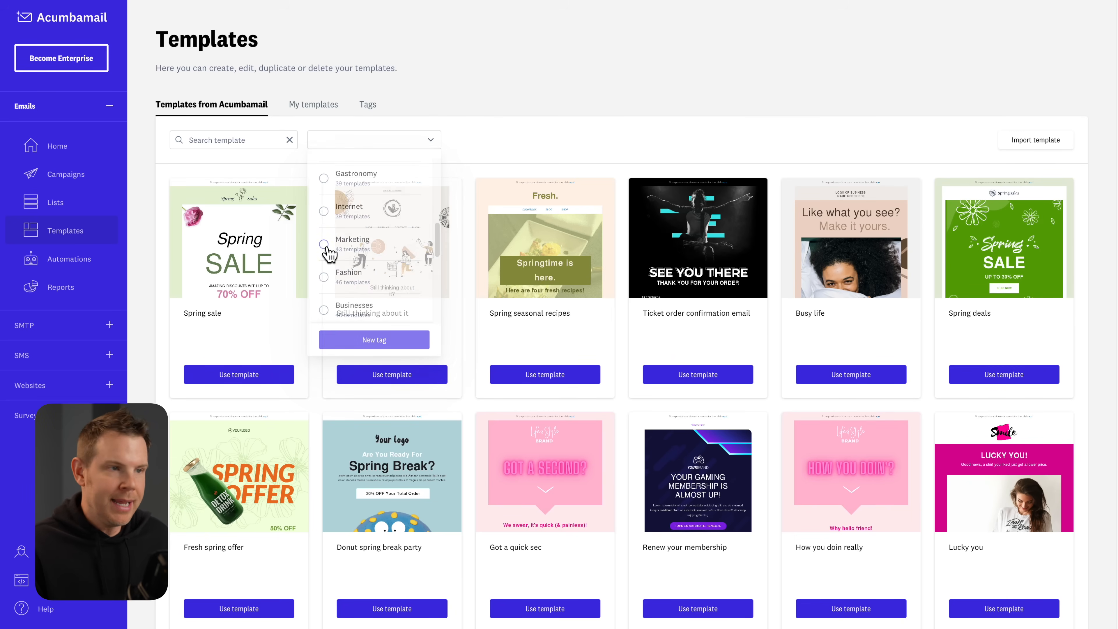
scroll(594, 374, "down", 3)
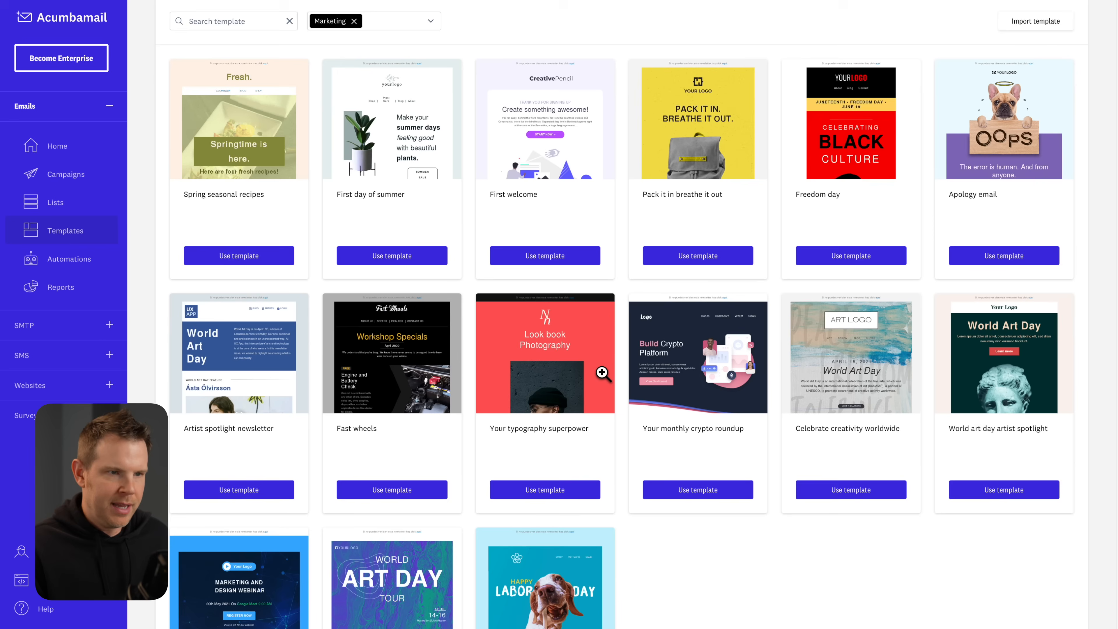
scroll(933, 394, "down", 3)
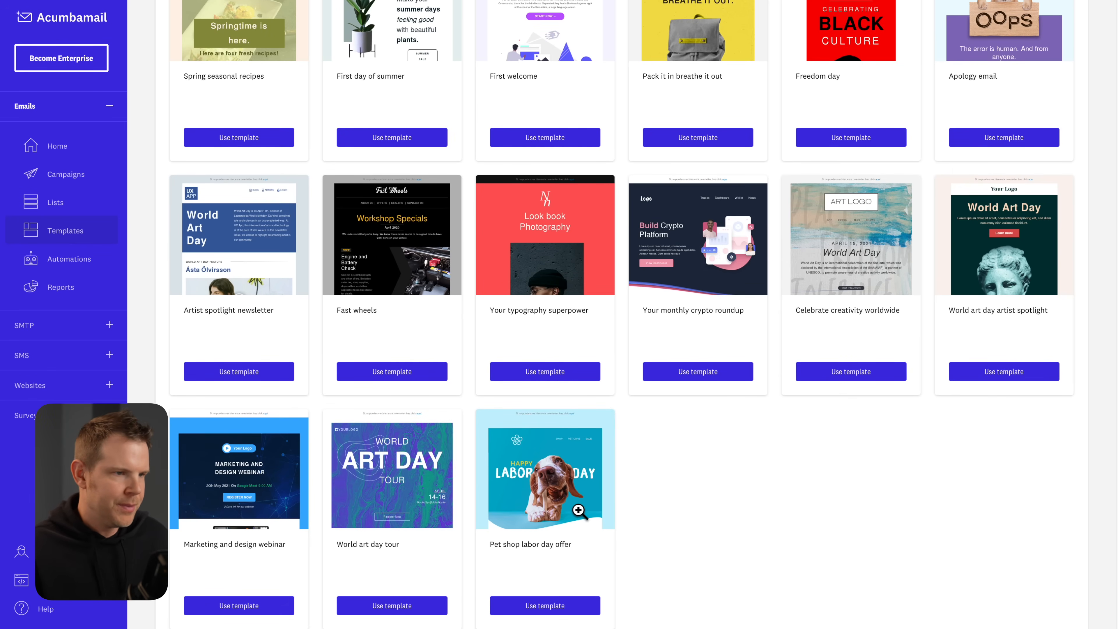
scroll(581, 511, "down", 1)
Create a new template named 'puppy' from the Pet shop labor day offer design.
left_click(565, 587)
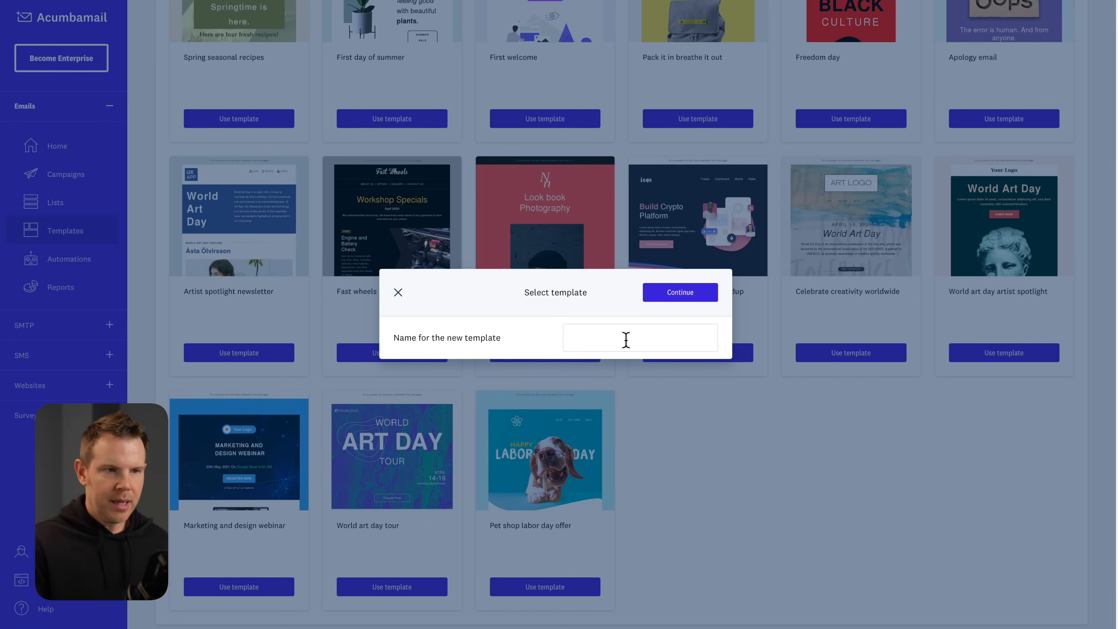
type("p")
left_click(686, 292)
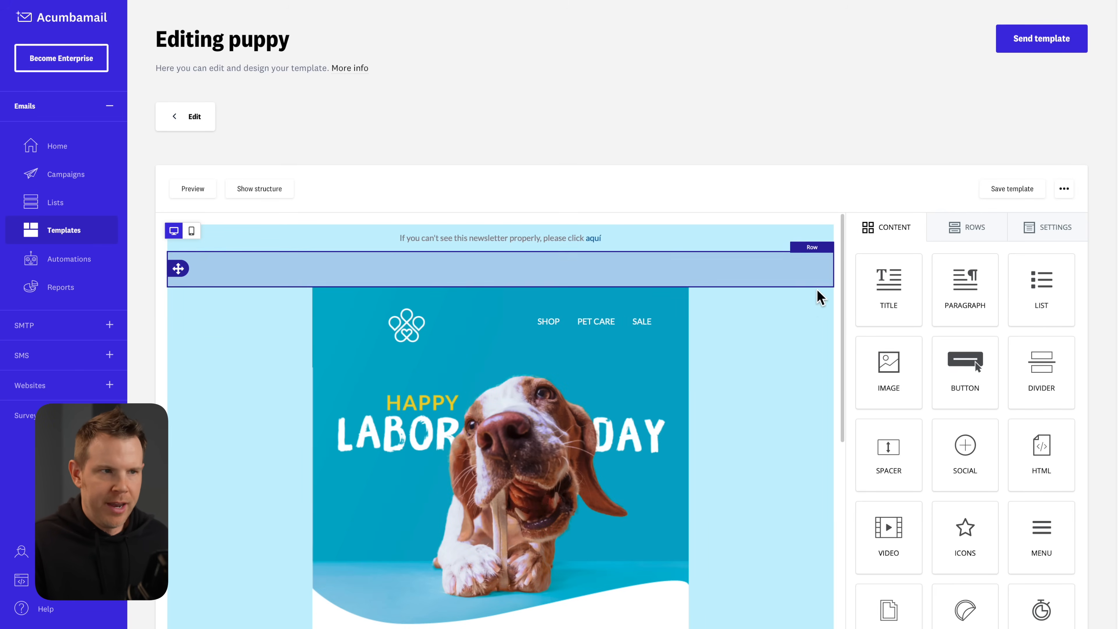
Add an empty Image block below the banner and move BROWSE NOW above the heading.
scroll(793, 366, "down", 3)
left_click_drag(891, 382, 497, 478)
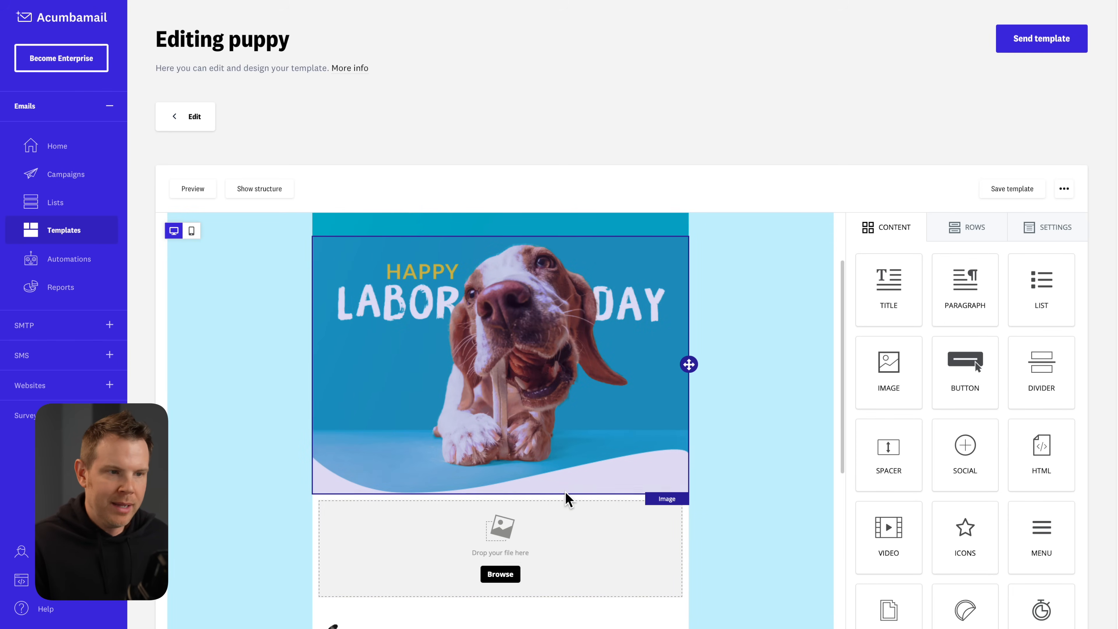
scroll(567, 499, "down", 7)
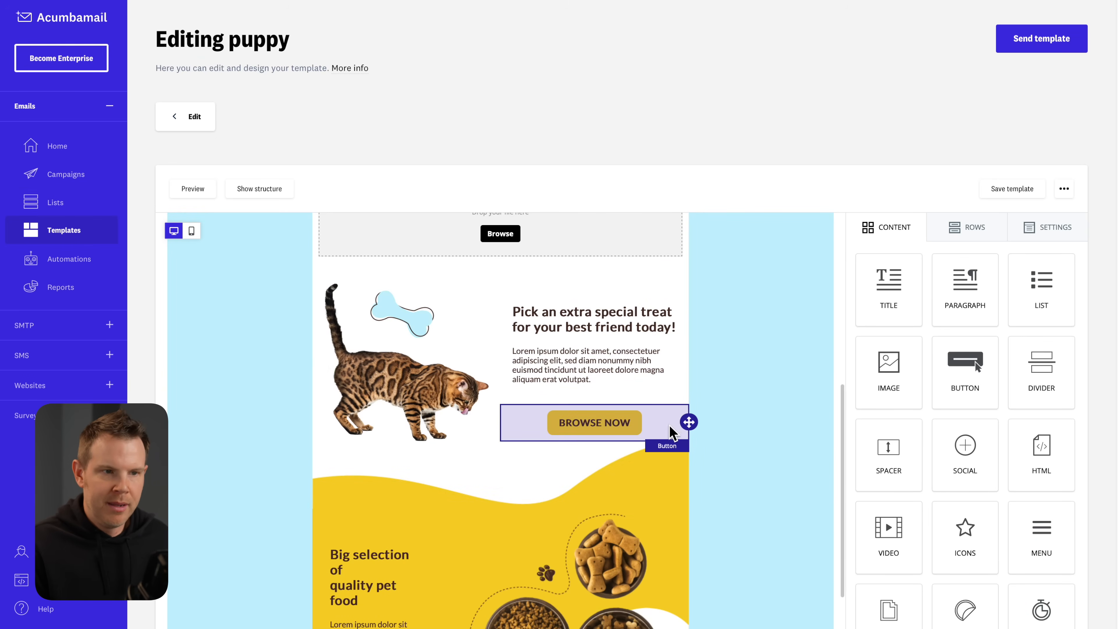
left_click_drag(689, 422, 673, 289)
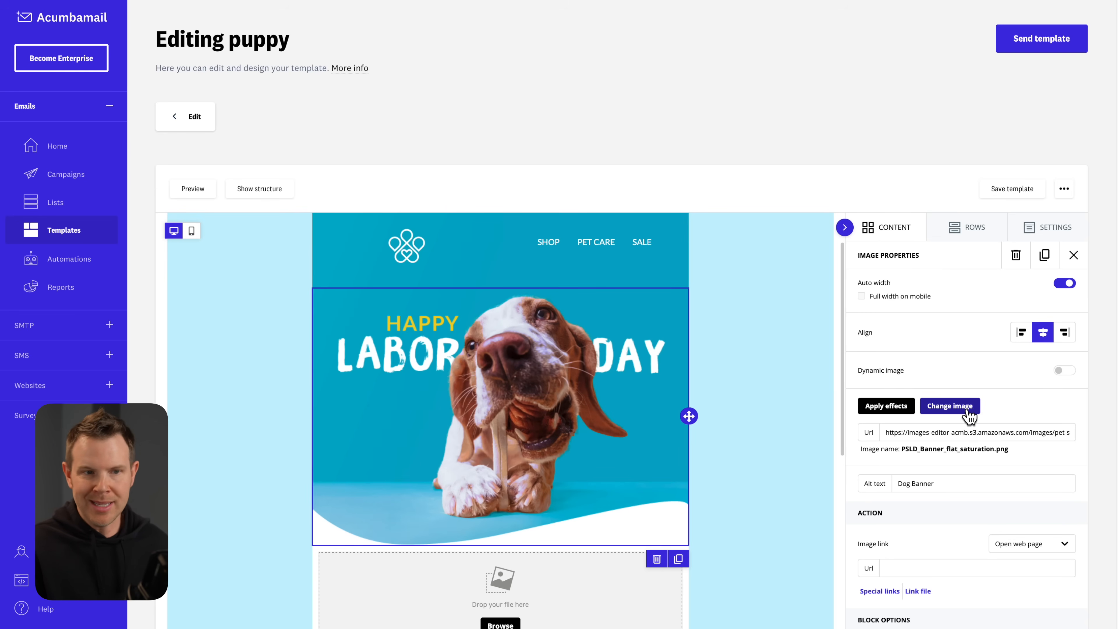
Search free stock photos for 'cats' and import a cat photo into the file manager.
left_click(968, 413)
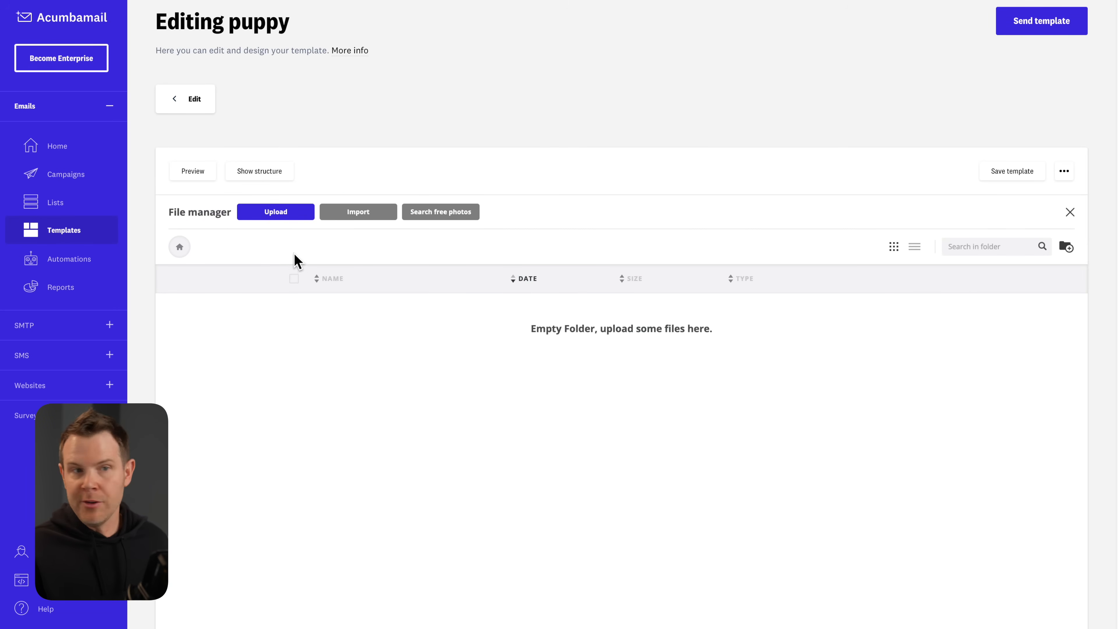
left_click(462, 214)
scroll(609, 530, "down", 2)
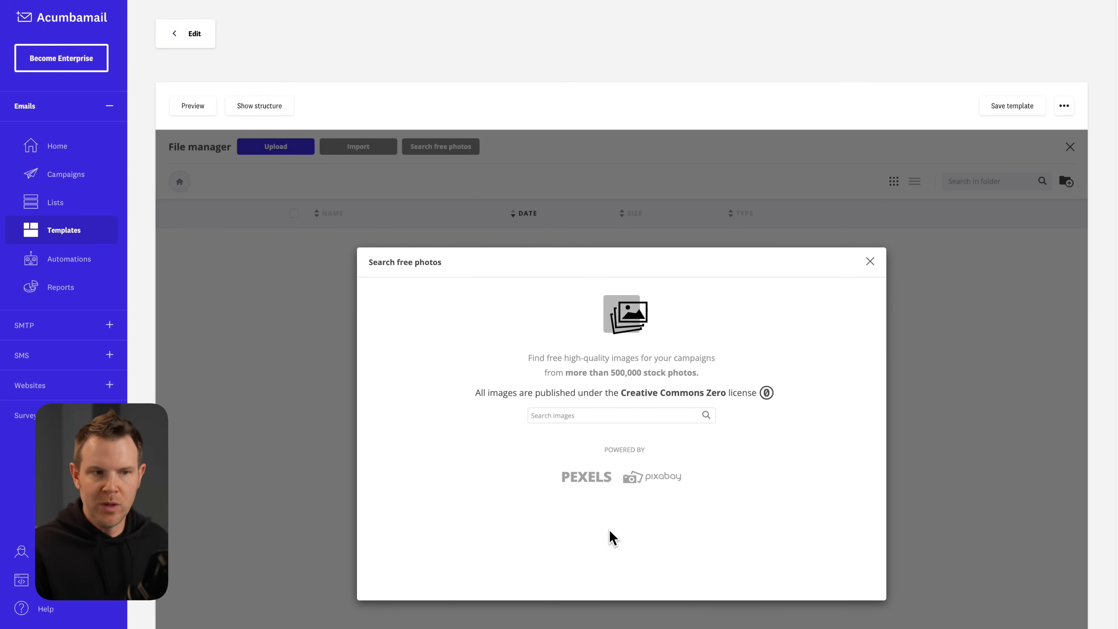
left_click(607, 410)
key("Return")
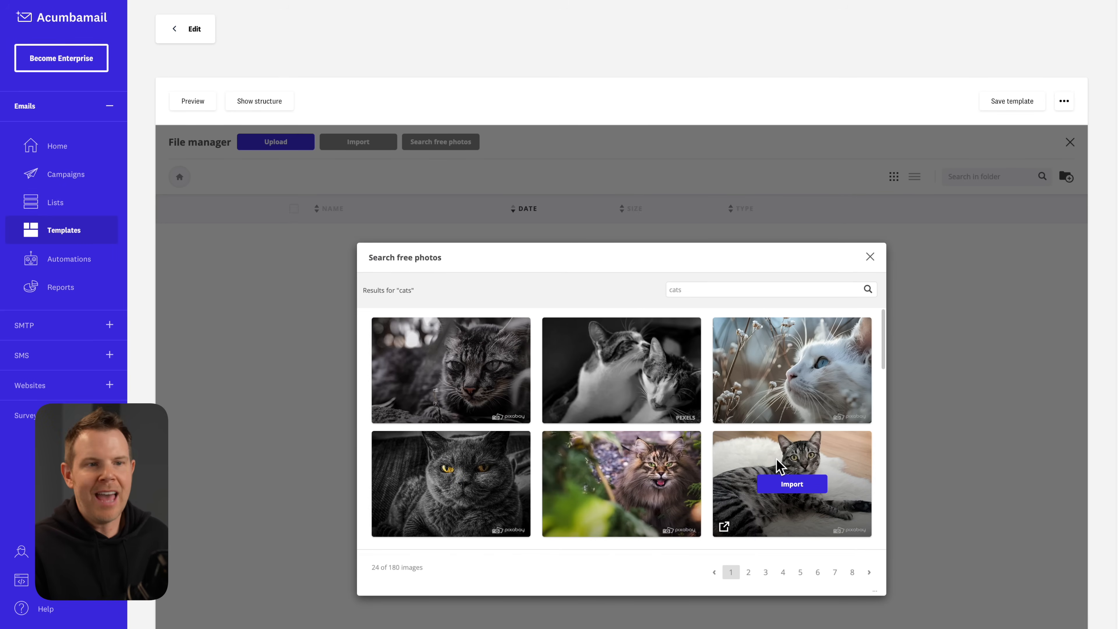
scroll(788, 471, "down", 2)
left_click(788, 462)
Apply the cat photo as the banner, then undo to restore the Labor Day dog banner.
left_click(471, 329)
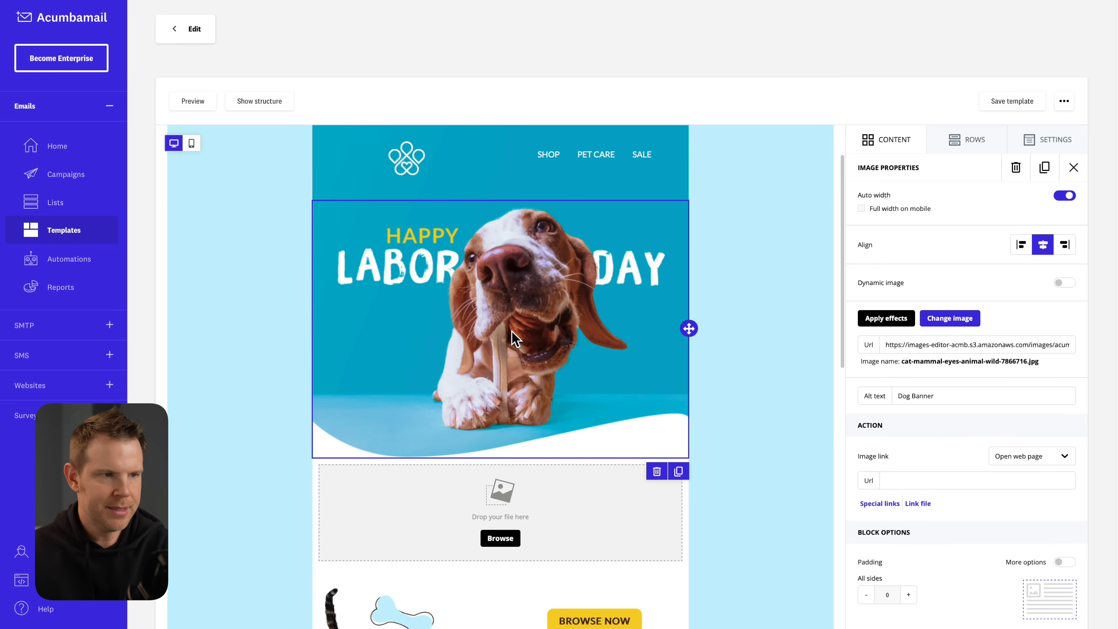
scroll(705, 352, "down", 5)
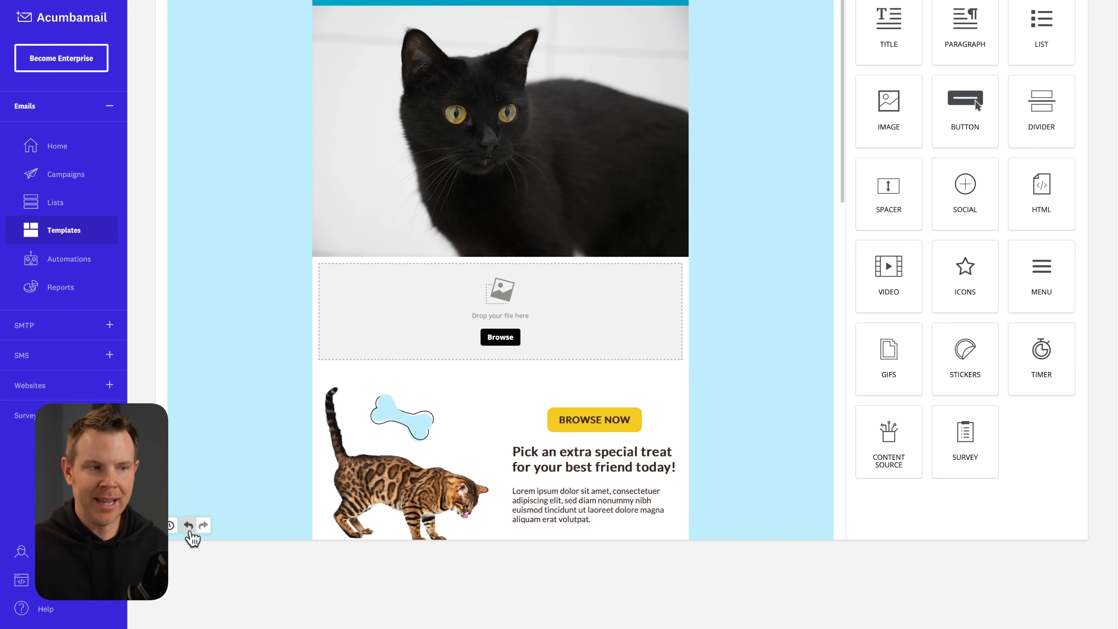
left_click(188, 525)
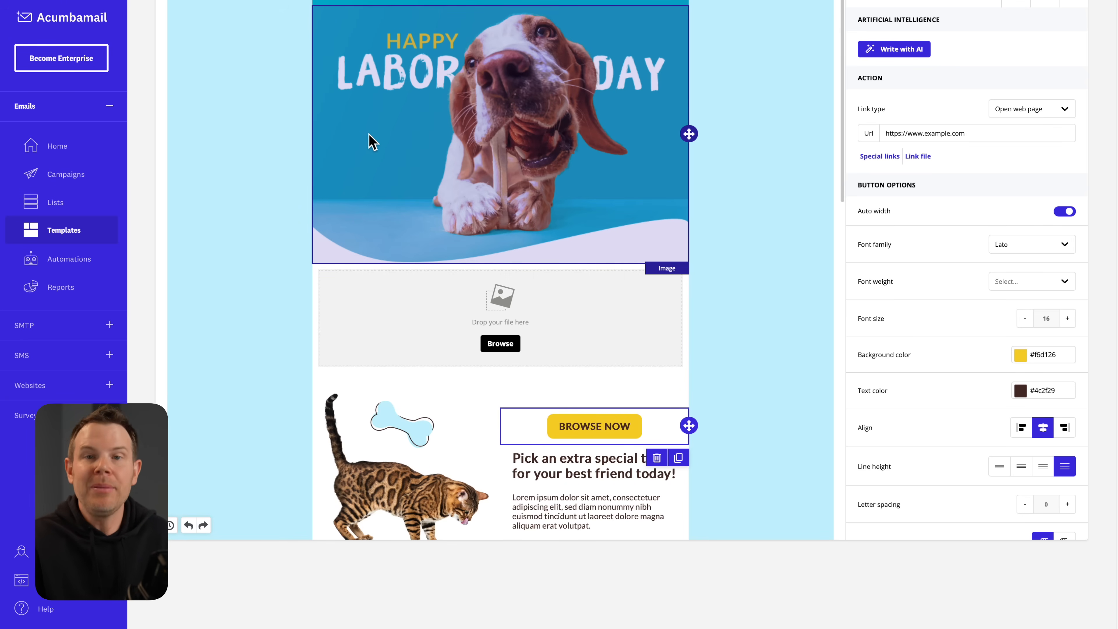
Select the dog header image and toggle the row outlines on, off, and on again.
left_click(374, 141)
scroll(308, 198, "up", 8)
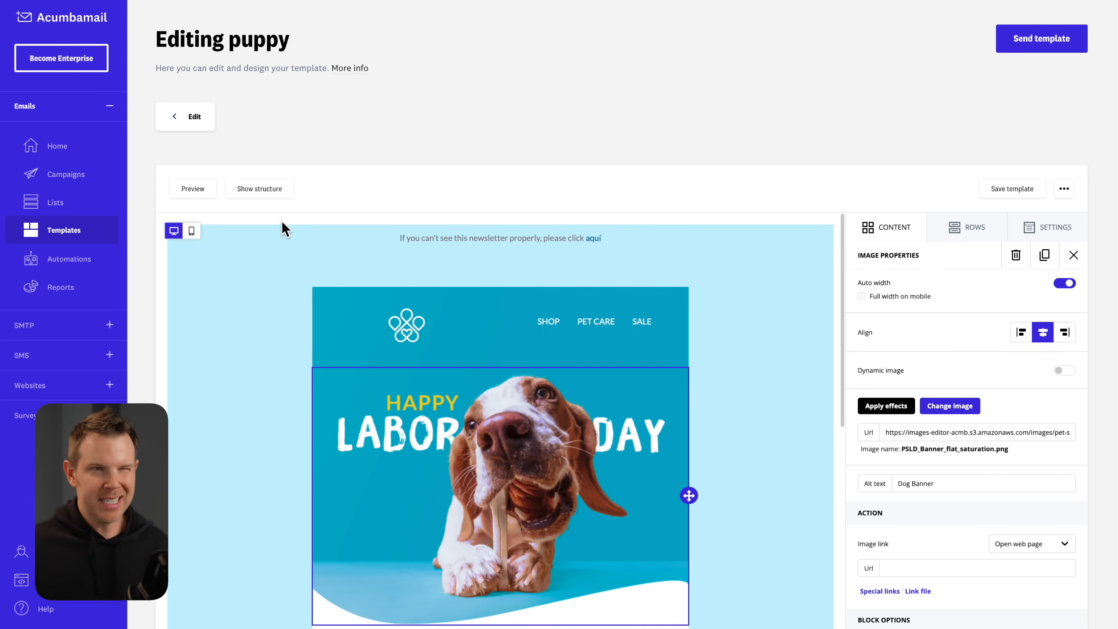
left_click(267, 194)
scroll(238, 547, "down", 7)
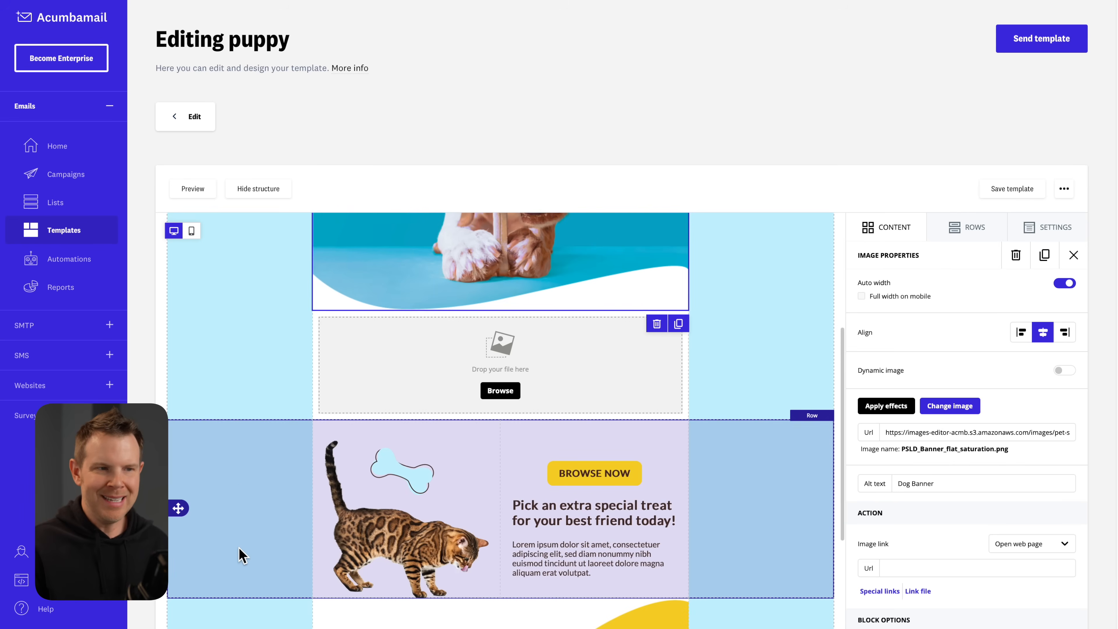
scroll(240, 552, "down", 5)
left_click(273, 194)
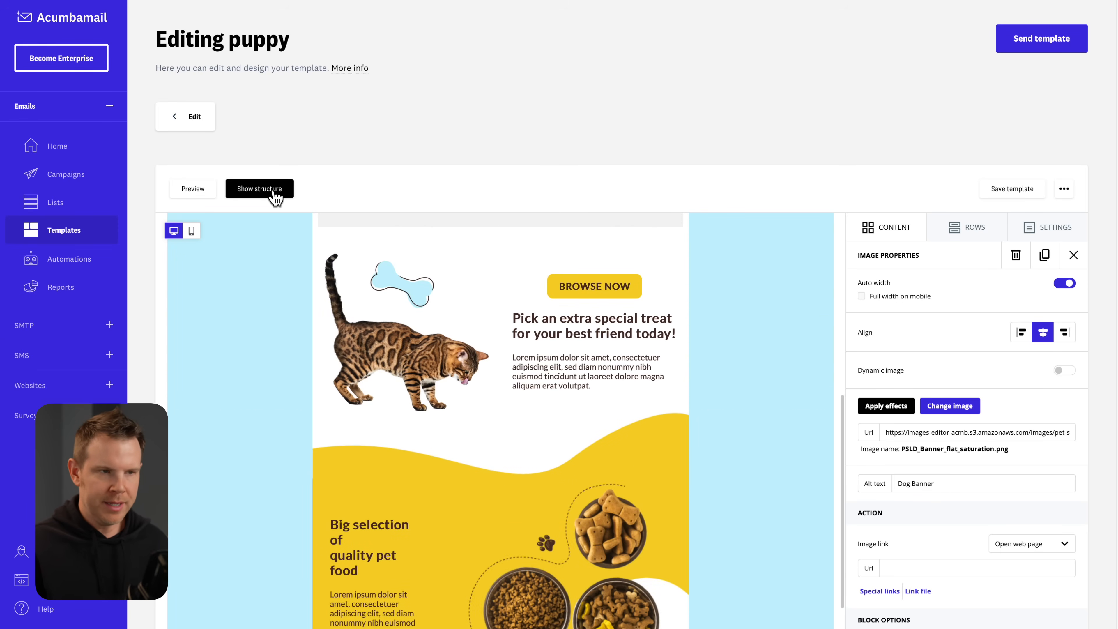
left_click(274, 193)
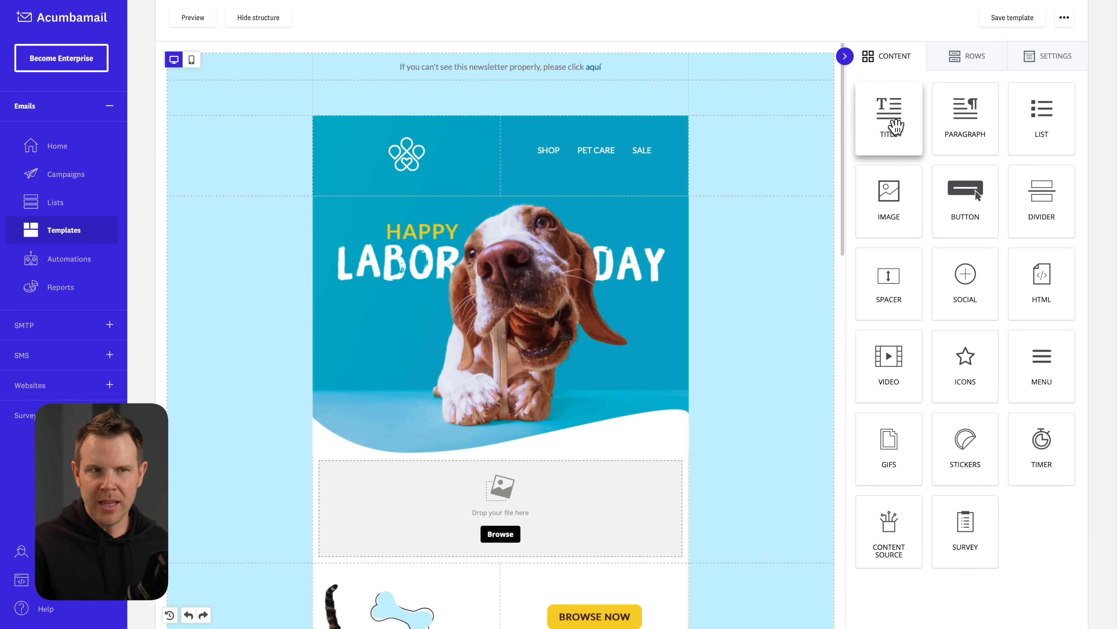
Drag the Content area width slider in Rows Settings slightly left to narrow the email.
left_click(966, 67)
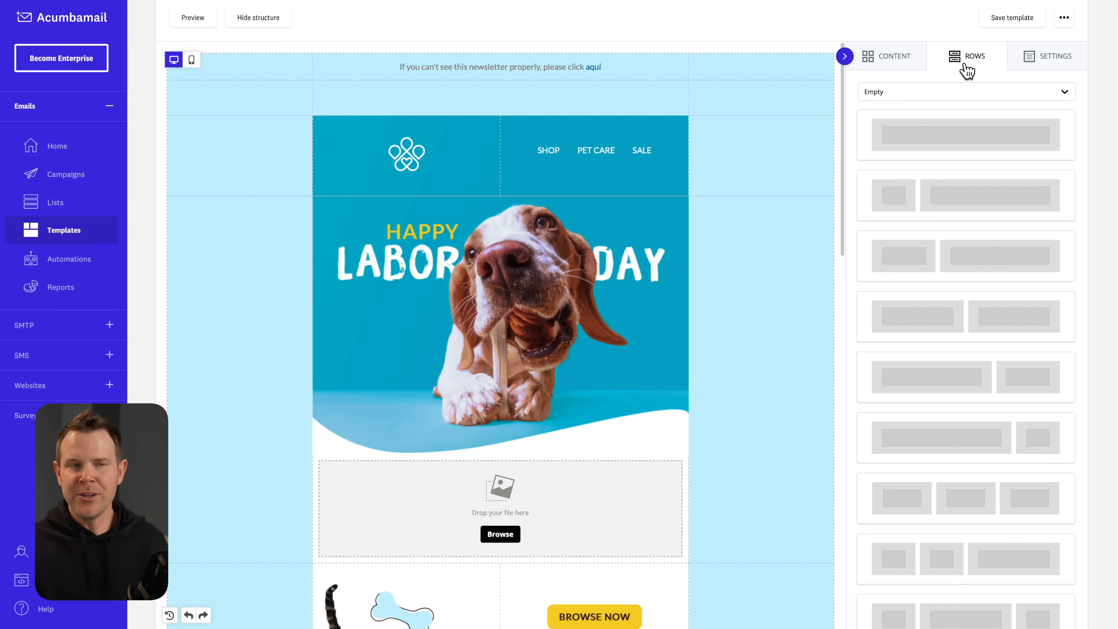
left_click(1060, 57)
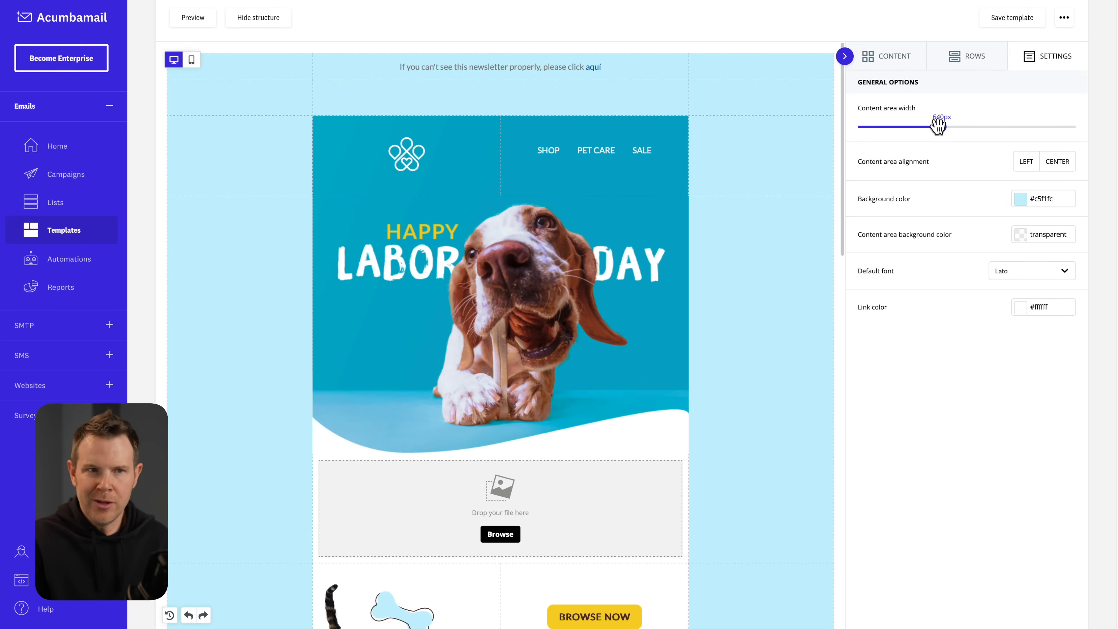
left_click_drag(942, 126, 927, 130)
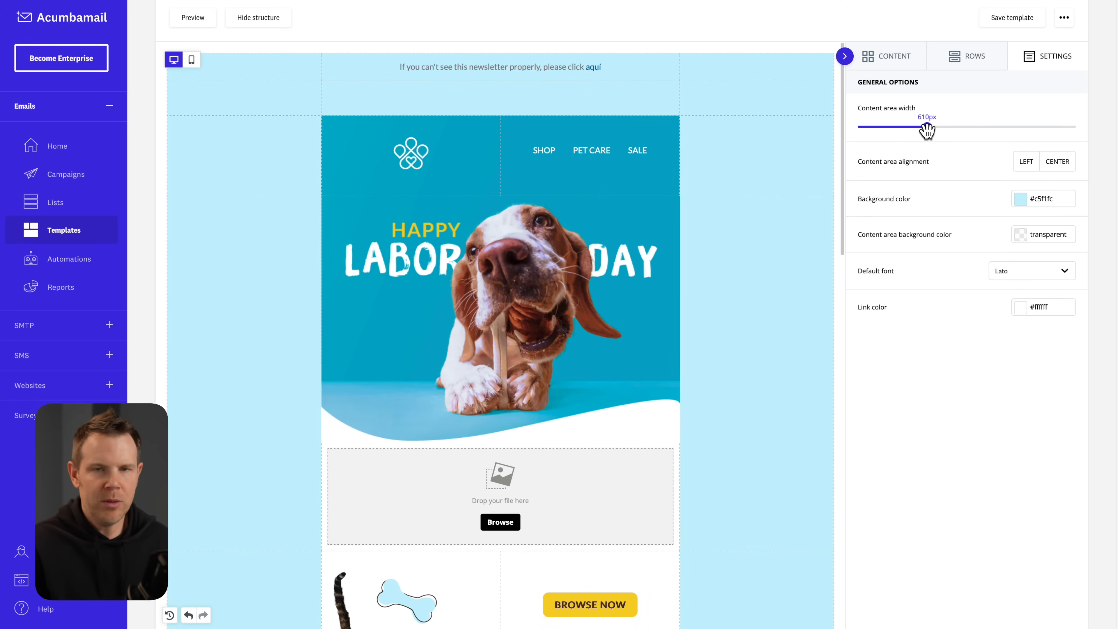
scroll(416, 262, "up", 4)
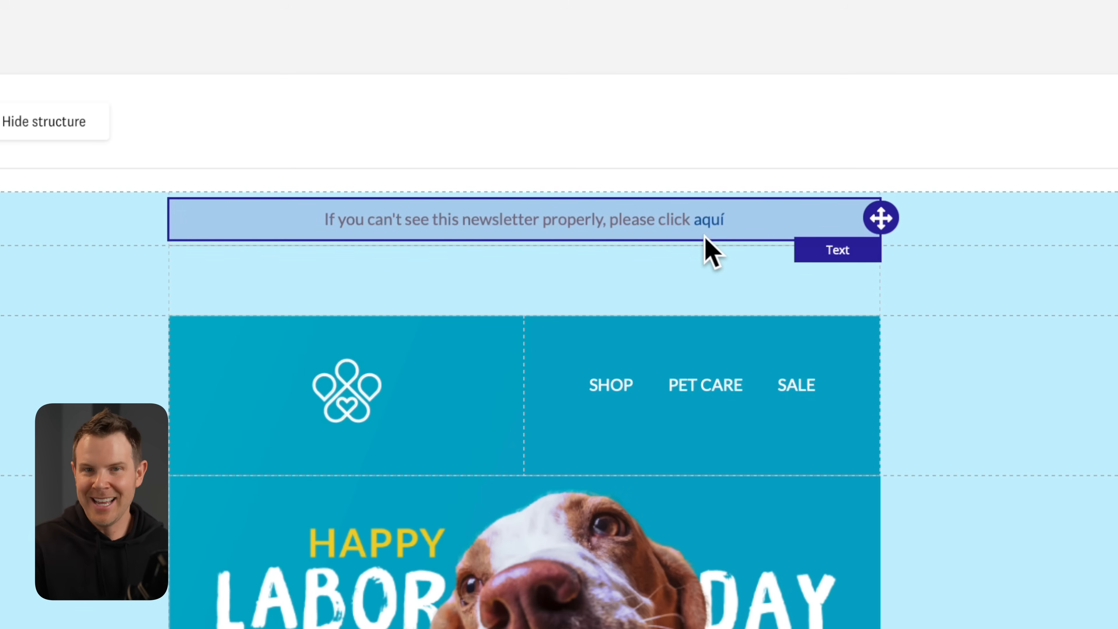
Change the top line's 'aquí' link to 'here', save the puppy template, and go to Campaigns.
left_click(763, 218)
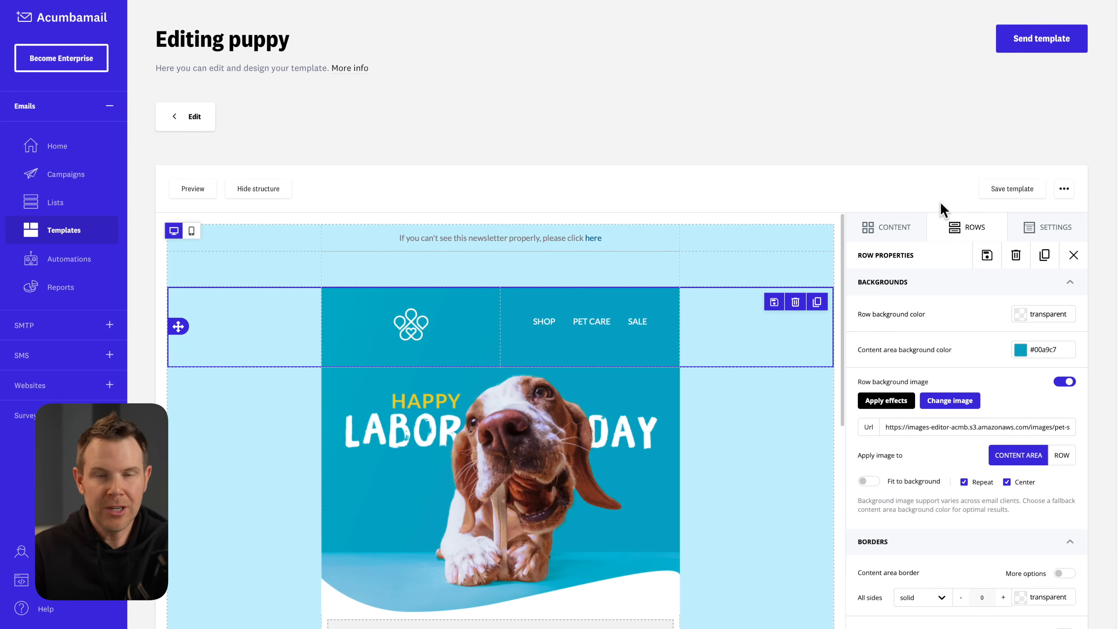
left_click(1011, 189)
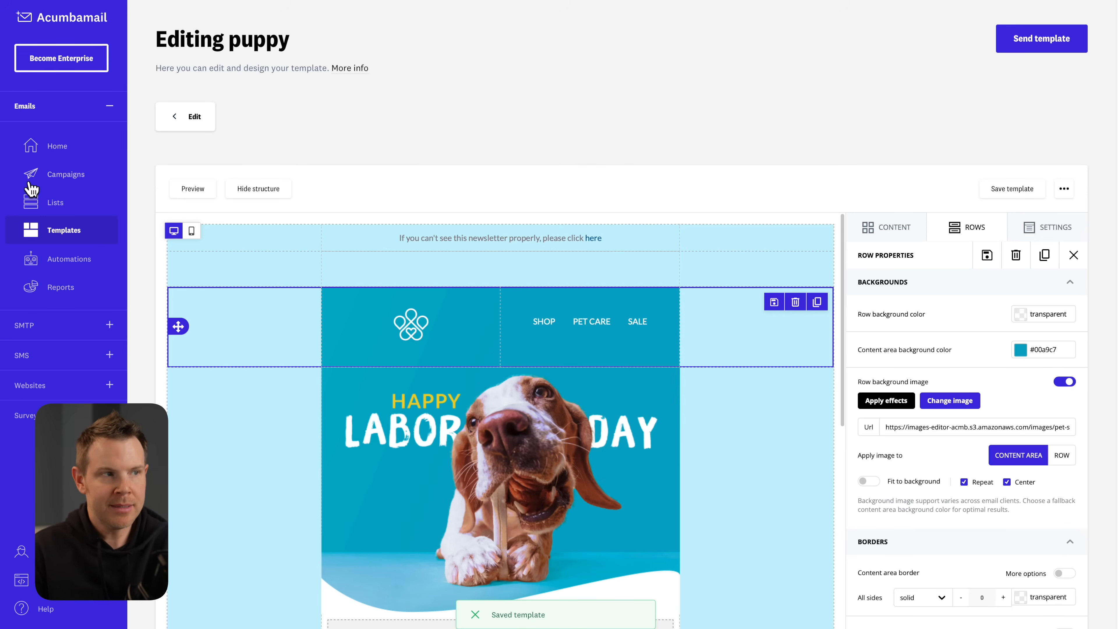
left_click(55, 176)
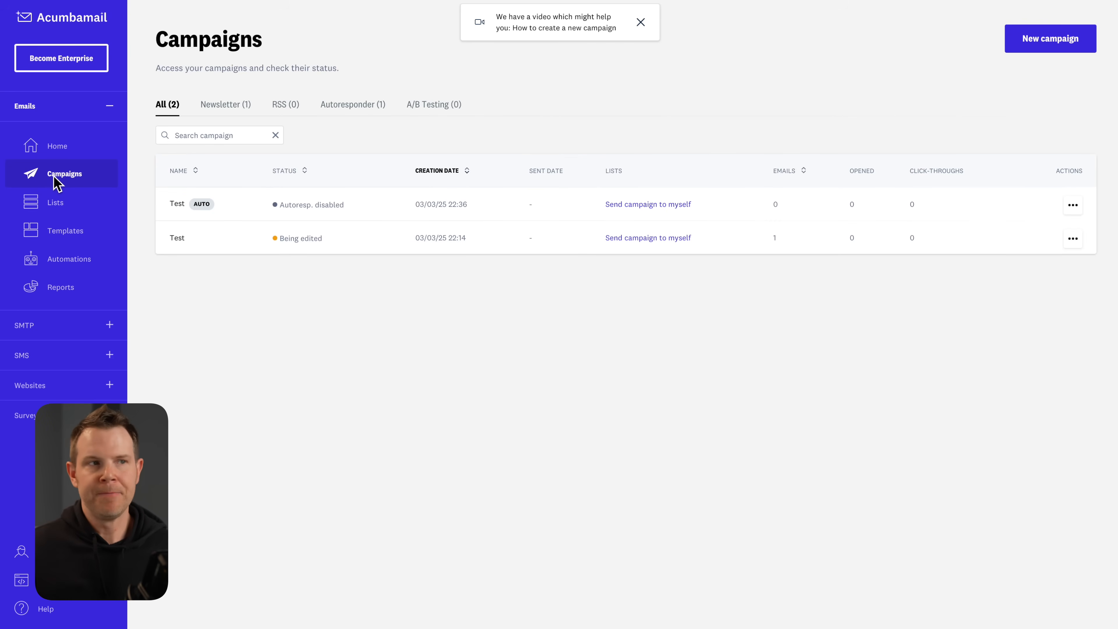
Start a new campaign and choose the Newsletter type.
left_click(1037, 48)
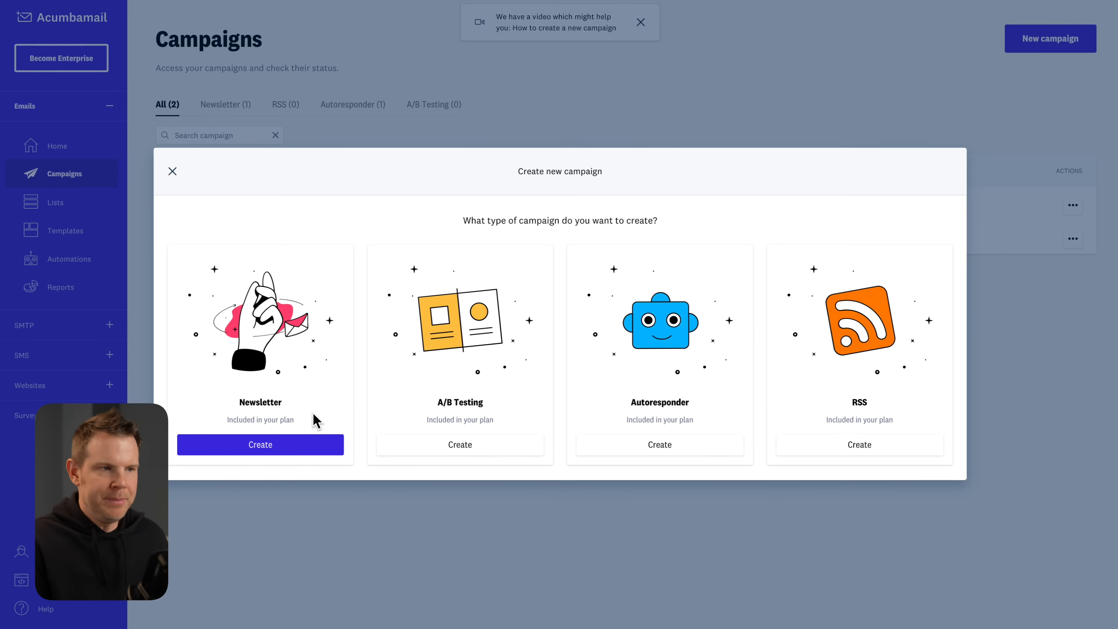
left_click(260, 451)
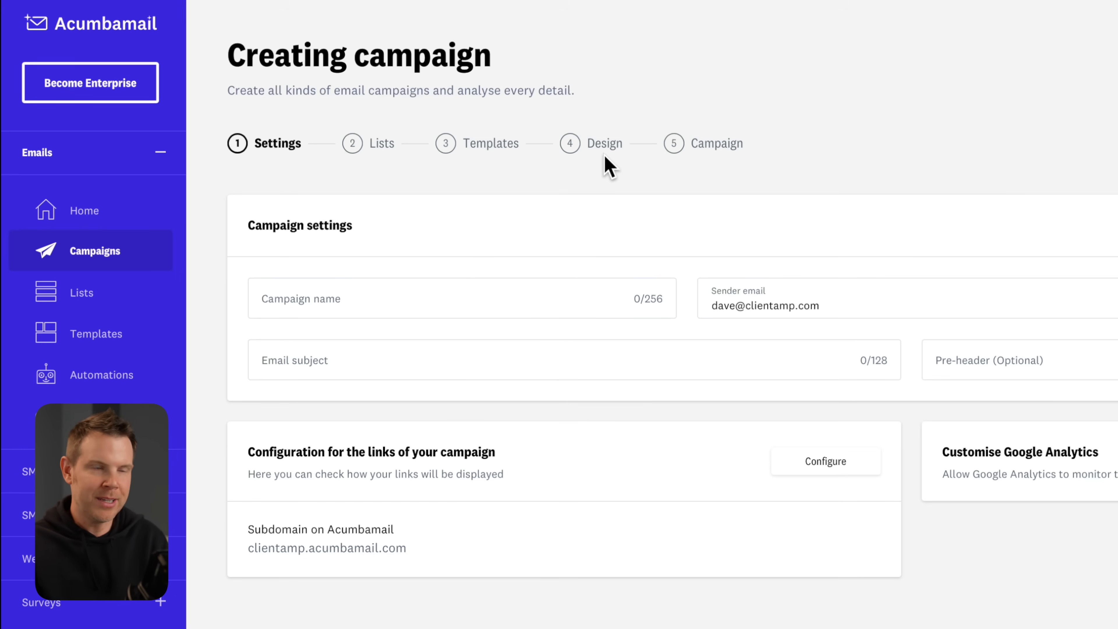
Enter campaign name Test, the sender's name, subject 'Test Message' and pre-header 'This is my pre-header'.
left_click(455, 286)
type("Test")
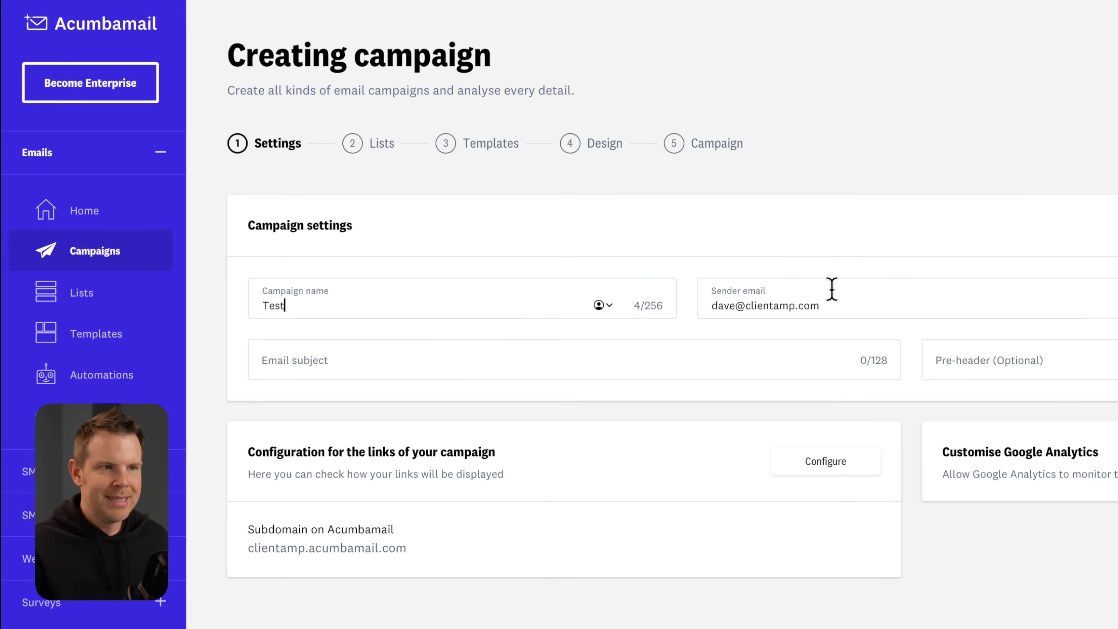
left_click(1019, 241)
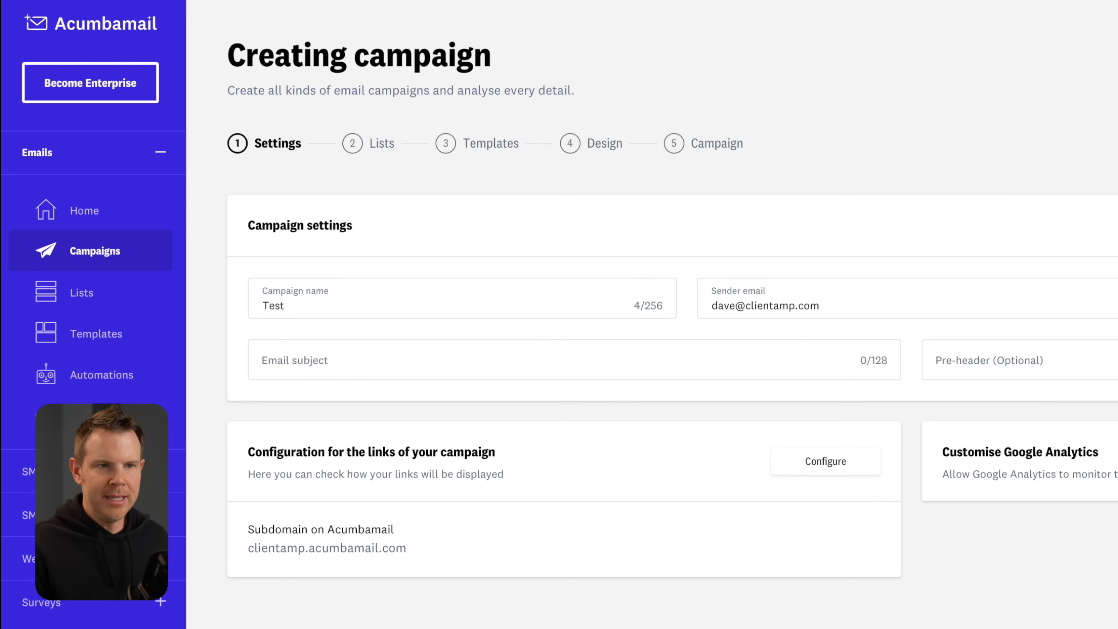
left_click(241, 296)
type("Test Message")
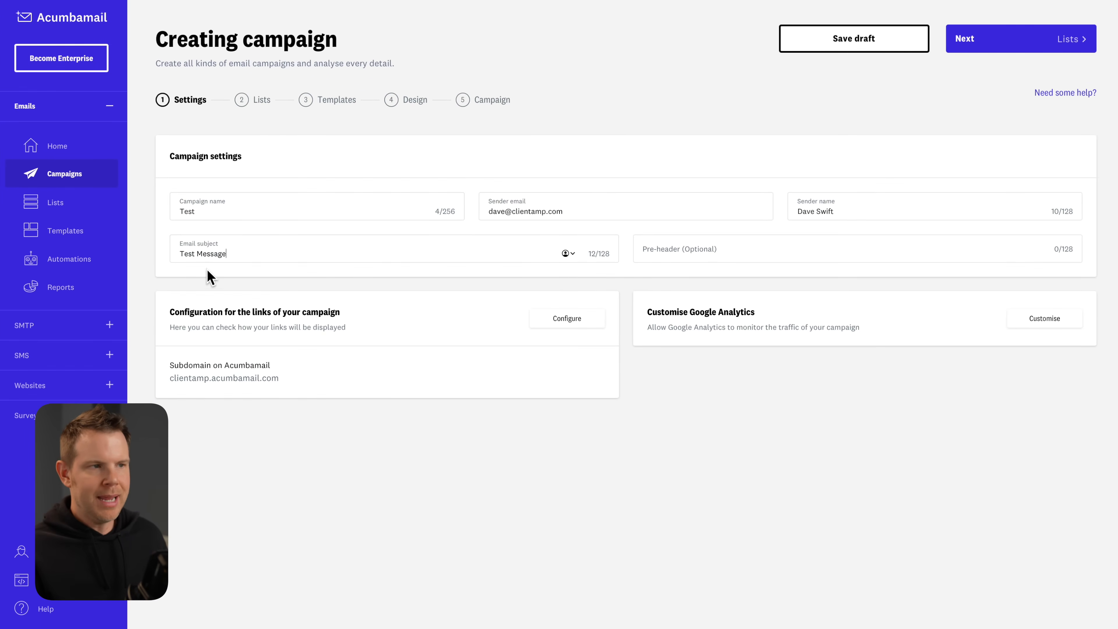
left_click(741, 247)
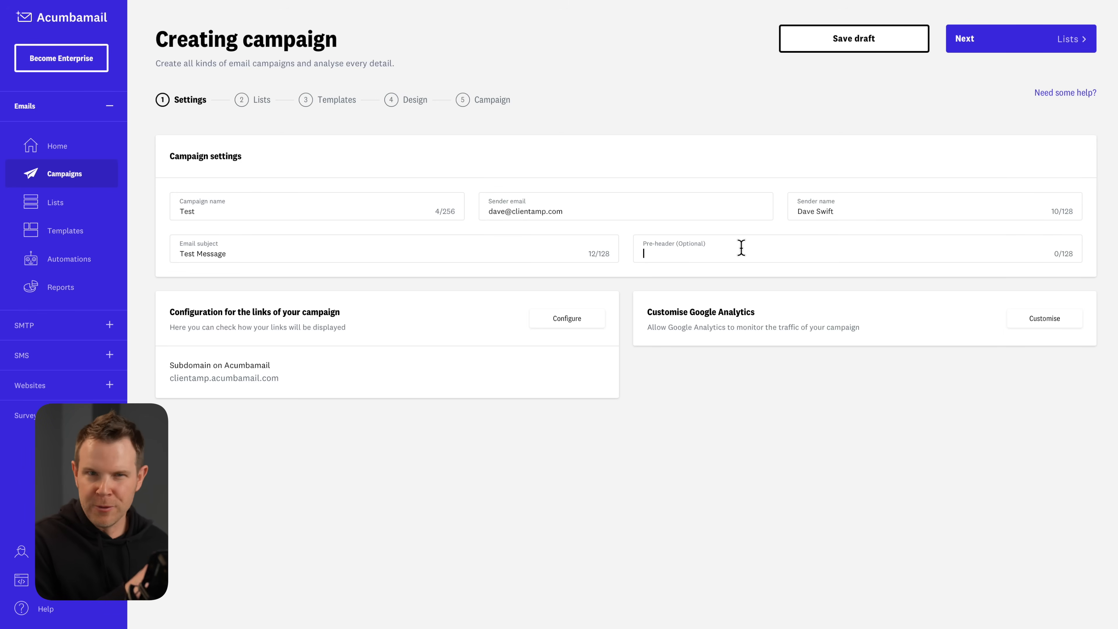
type("This is my pre-header")
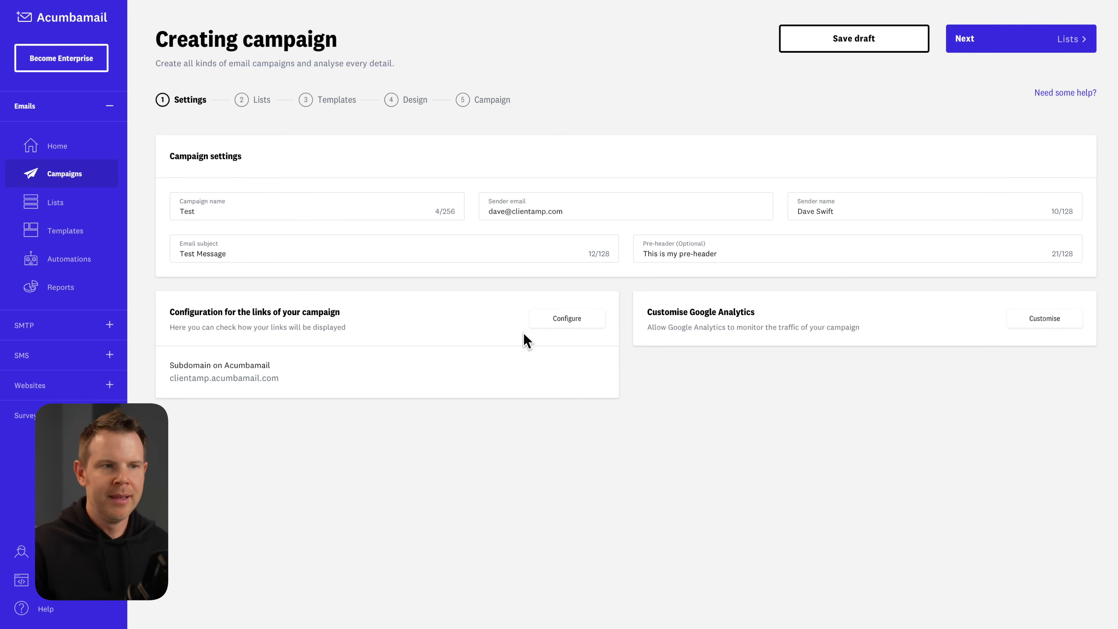
left_click(563, 326)
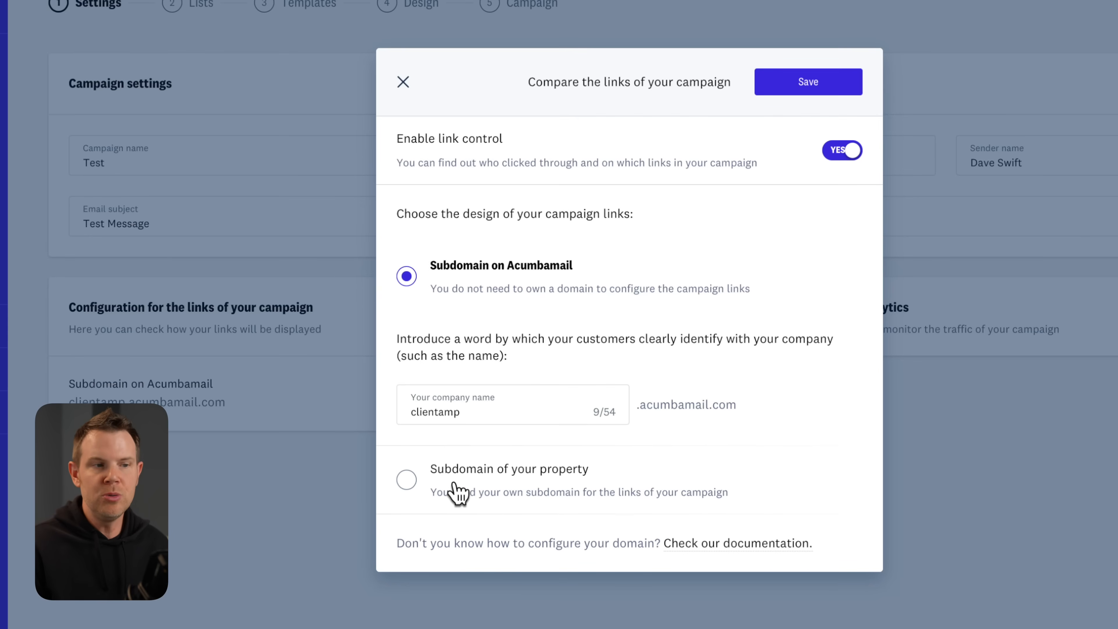
left_click(408, 482)
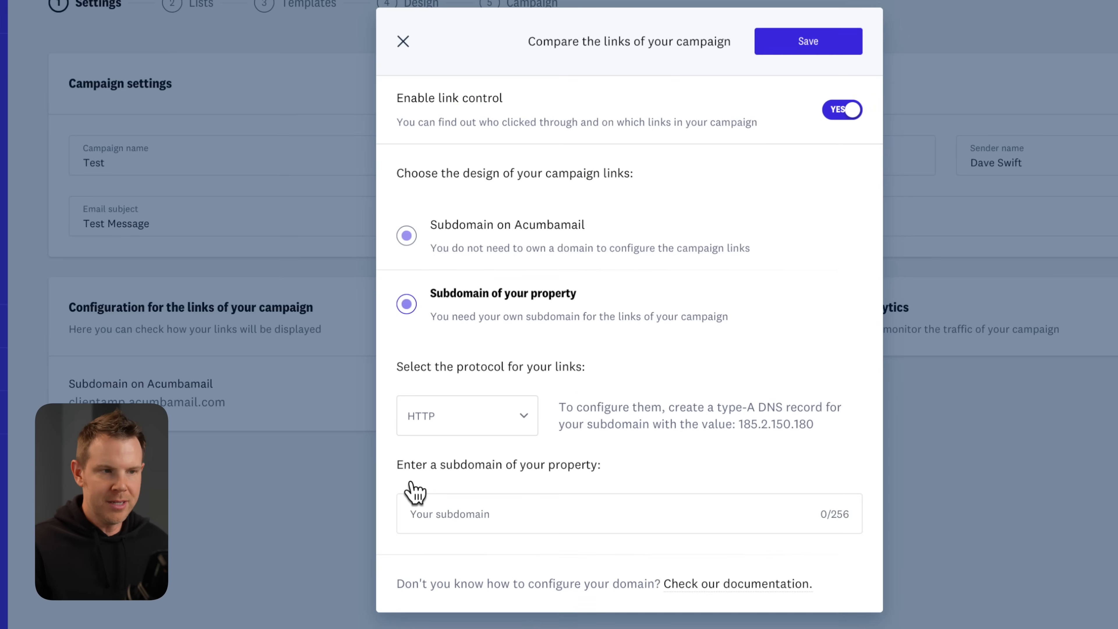
left_click(445, 422)
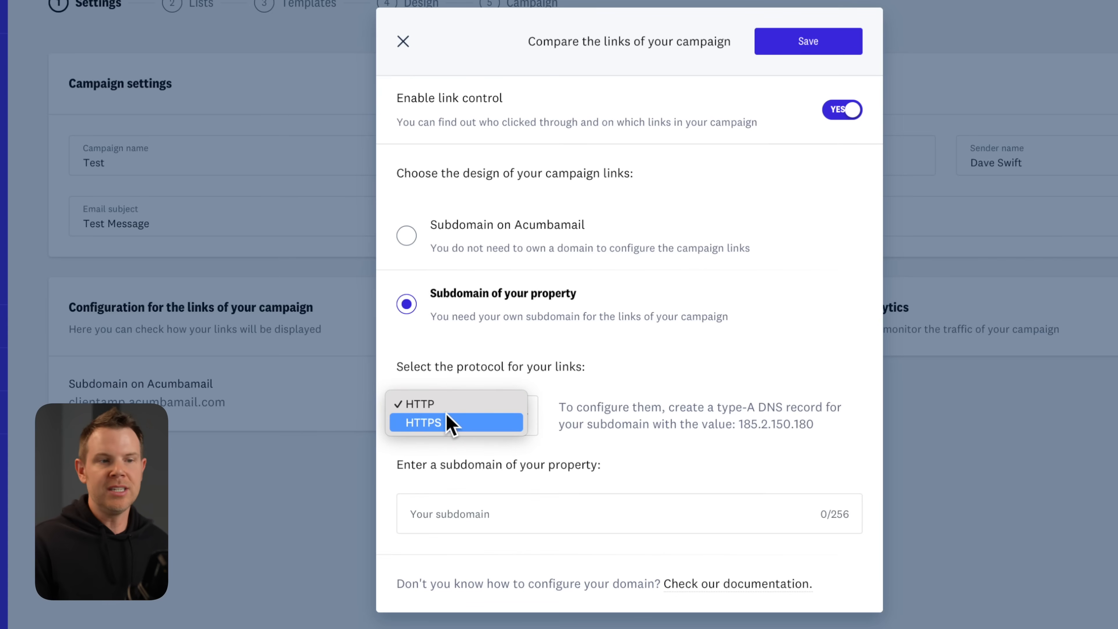
left_click(448, 422)
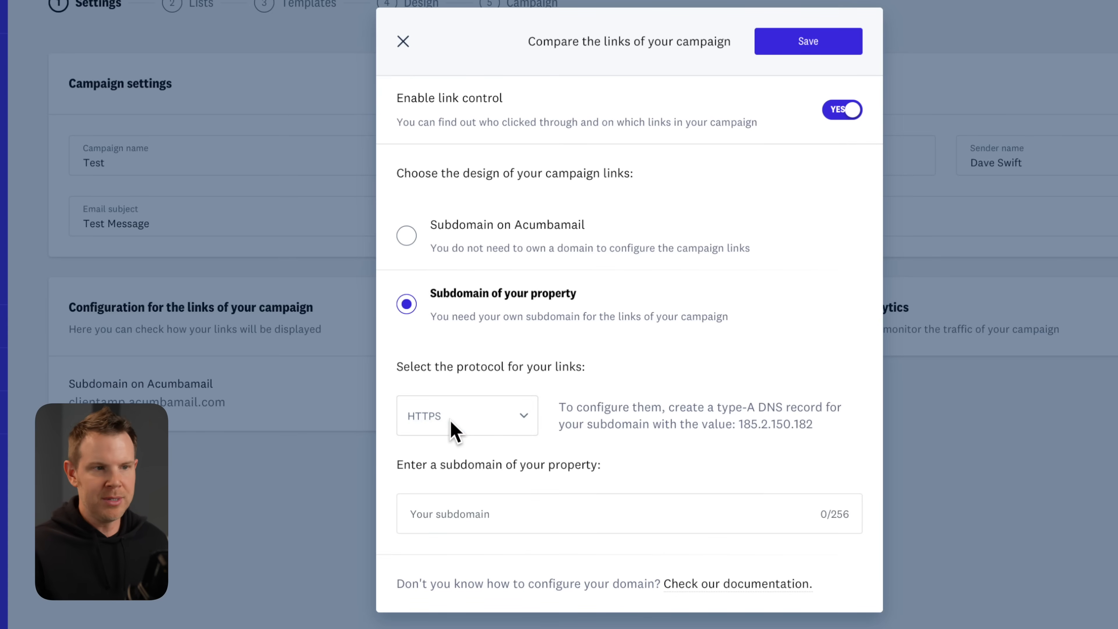
left_click(498, 500)
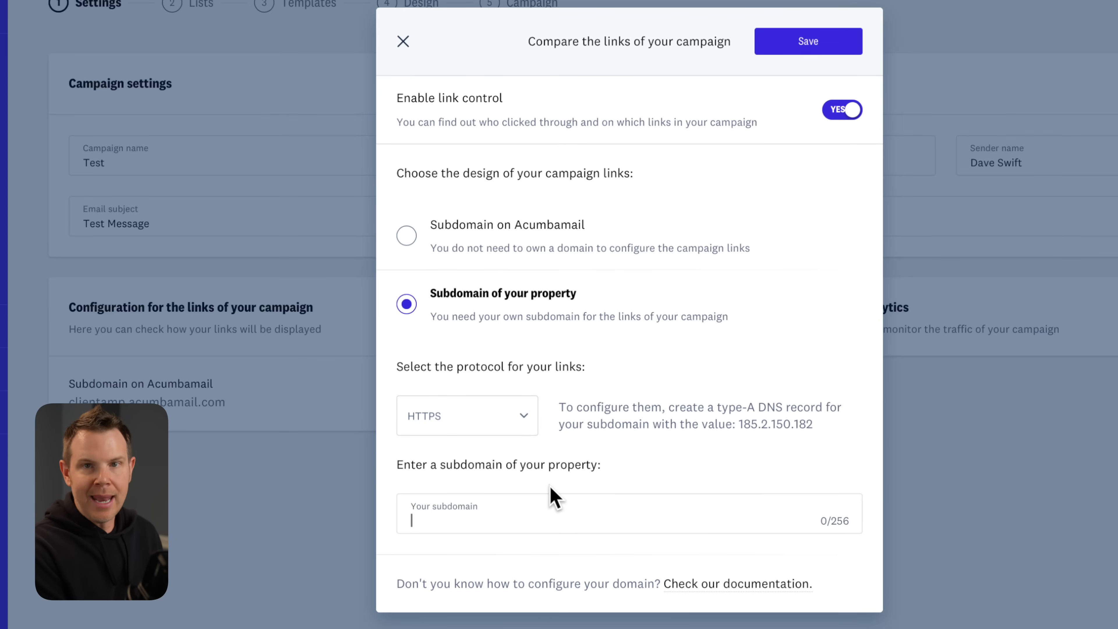
type("clicks.clientamp.com")
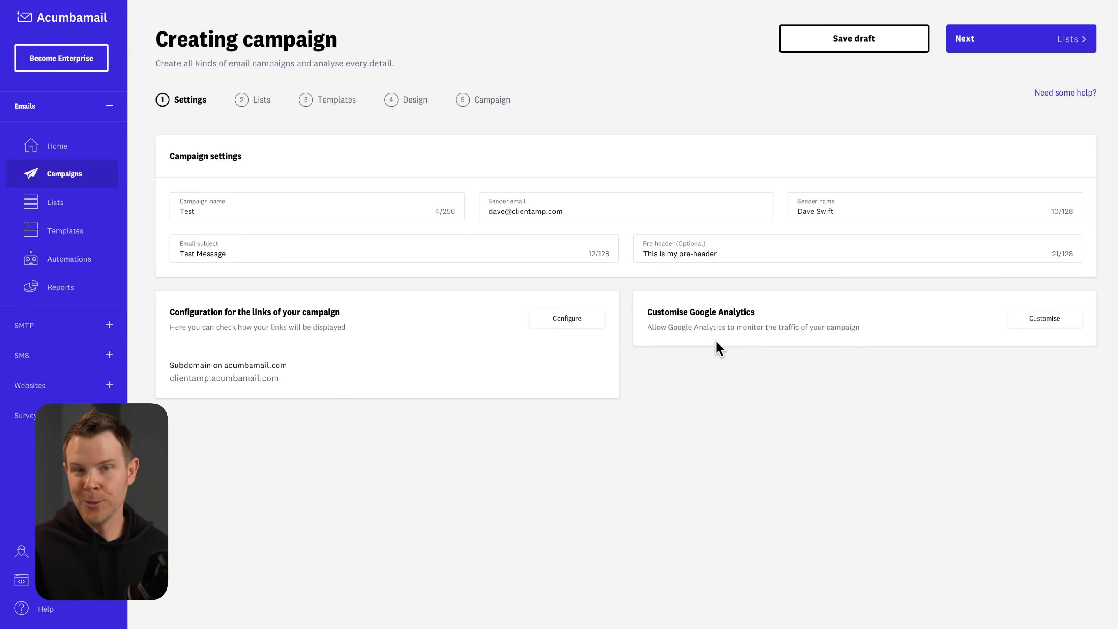
left_click(1050, 44)
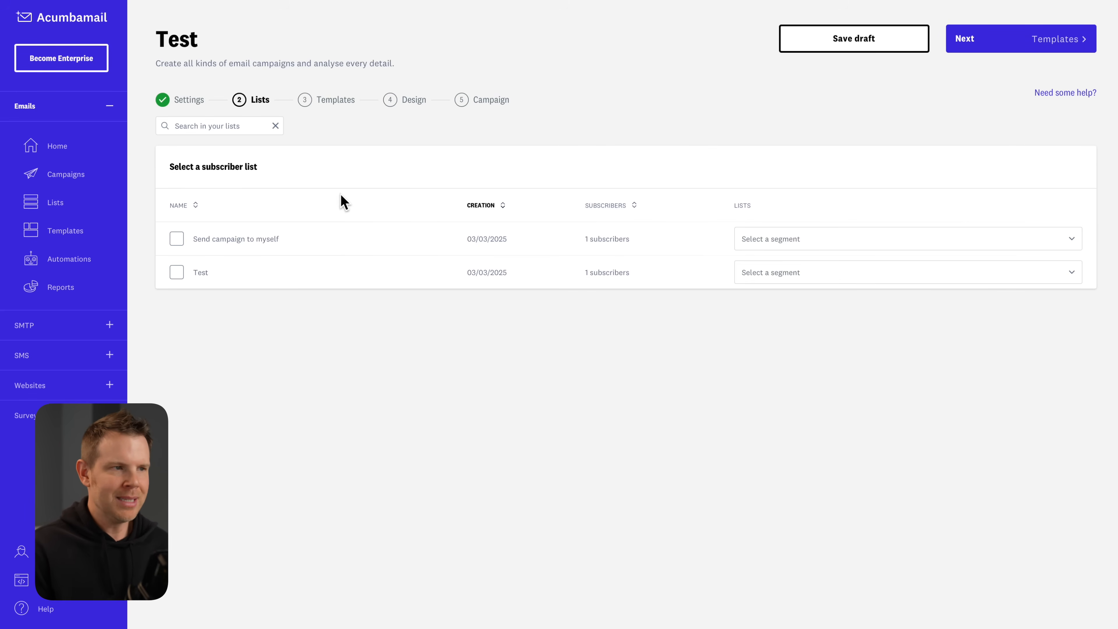
Choose the Test list as the campaign's recipients.
left_click(173, 275)
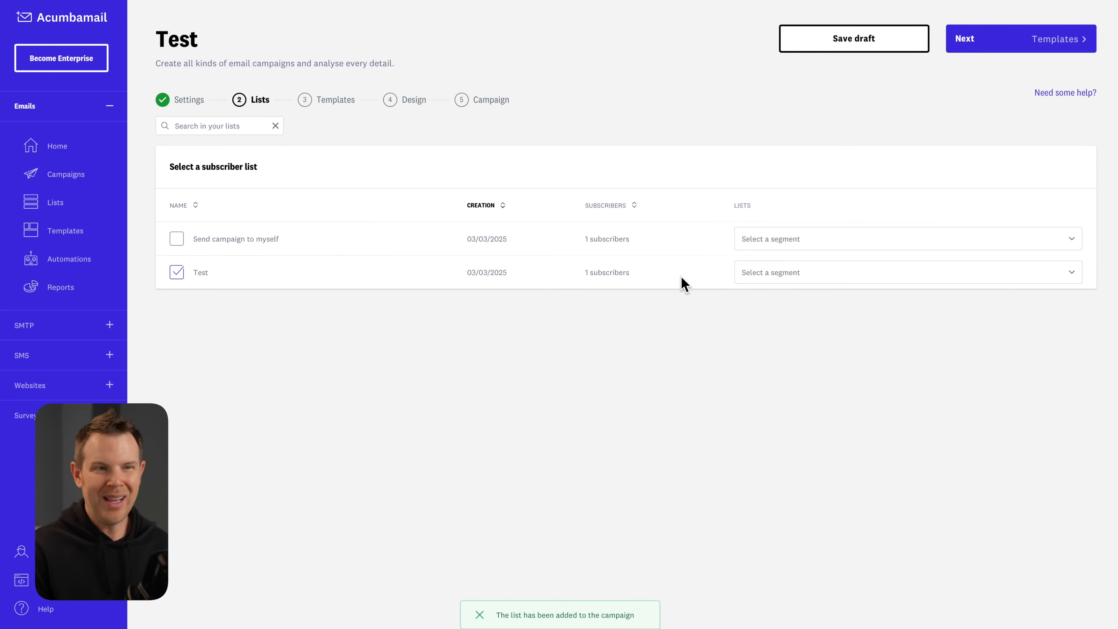
left_click(789, 278)
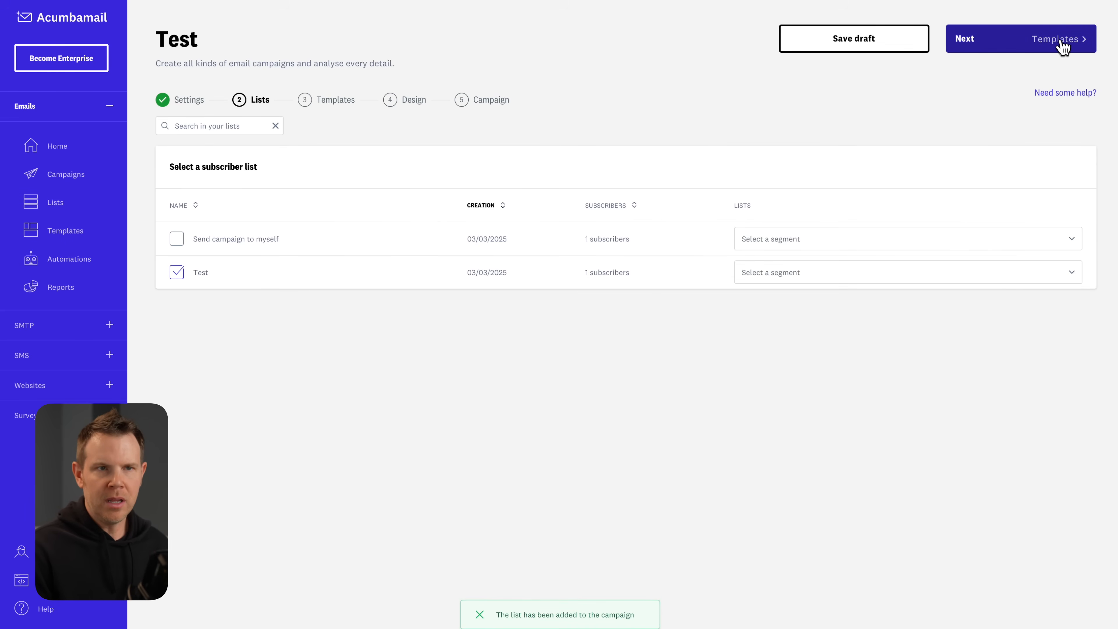
left_click(1064, 44)
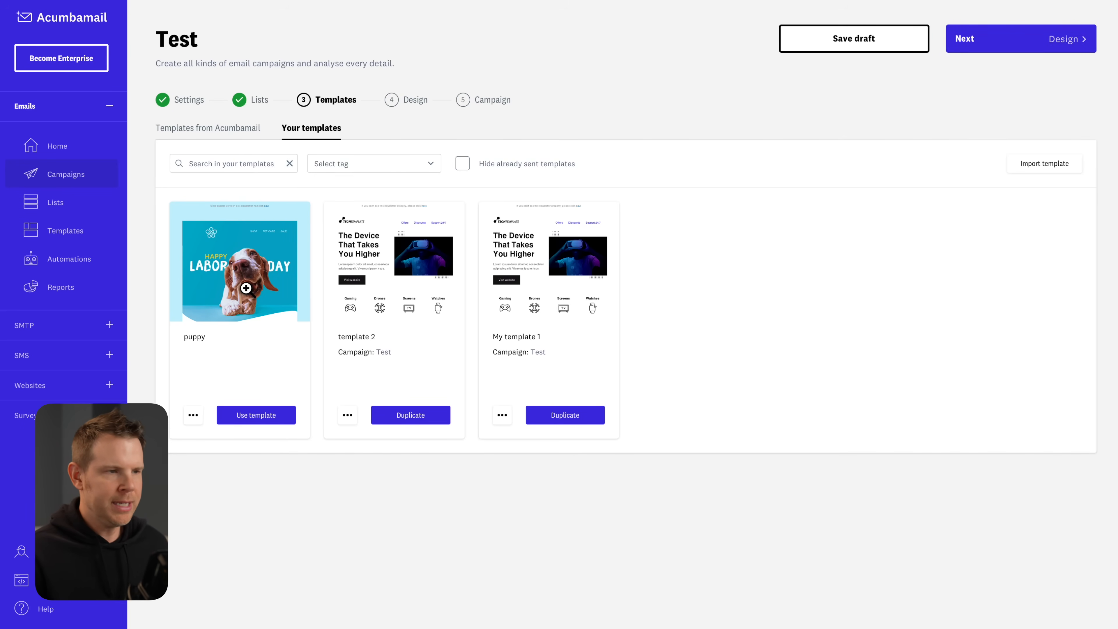
Base the design on the puppy Labor Day template, using it as is.
left_click(253, 421)
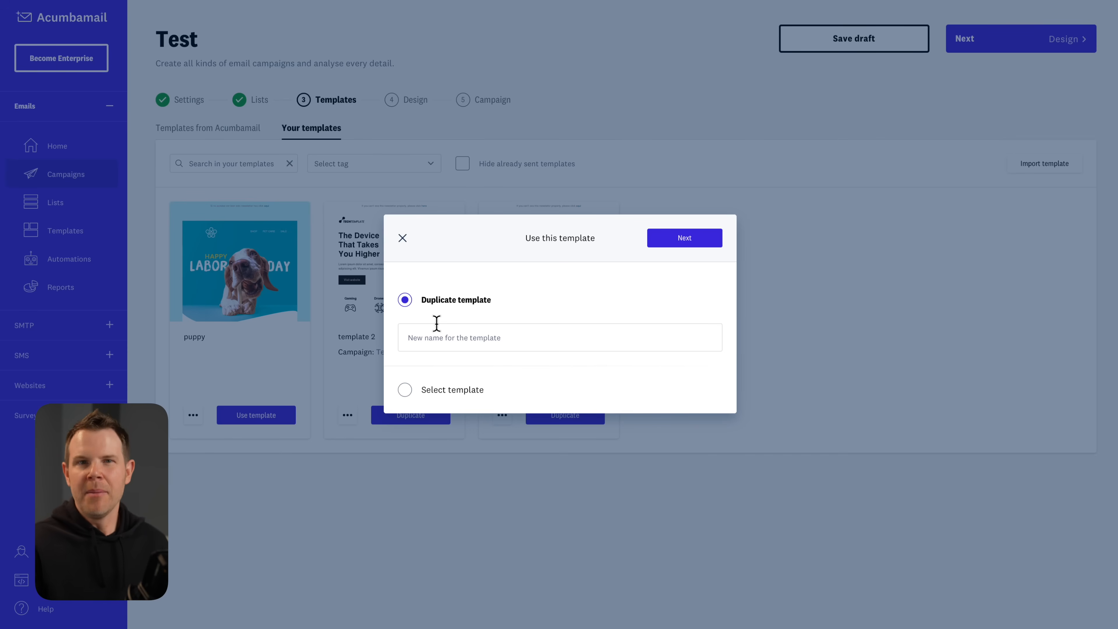
left_click(467, 389)
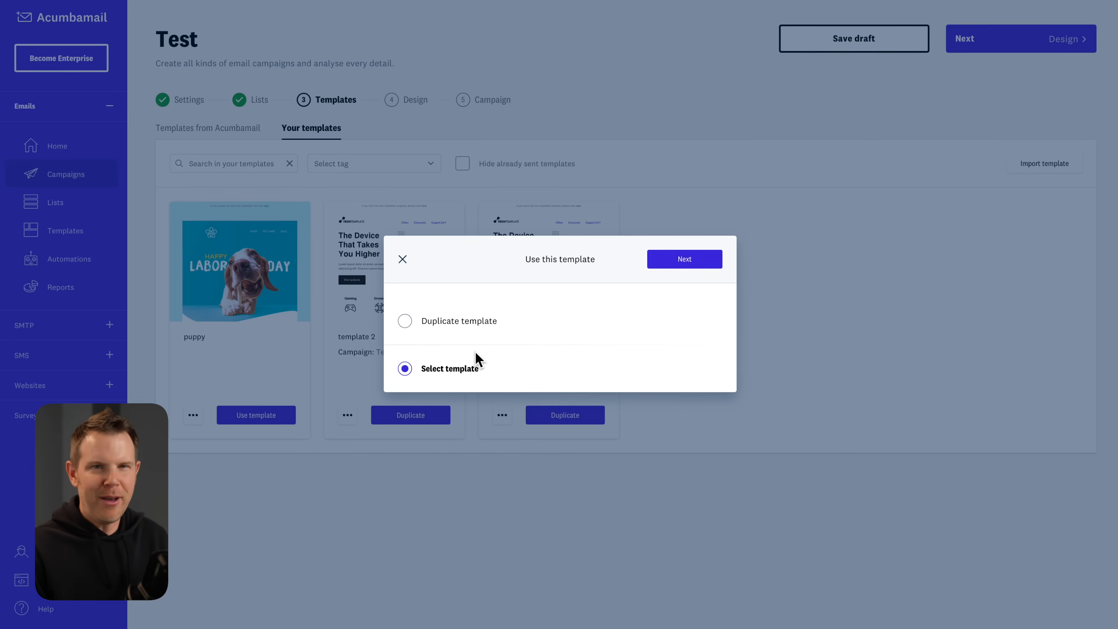
left_click(693, 265)
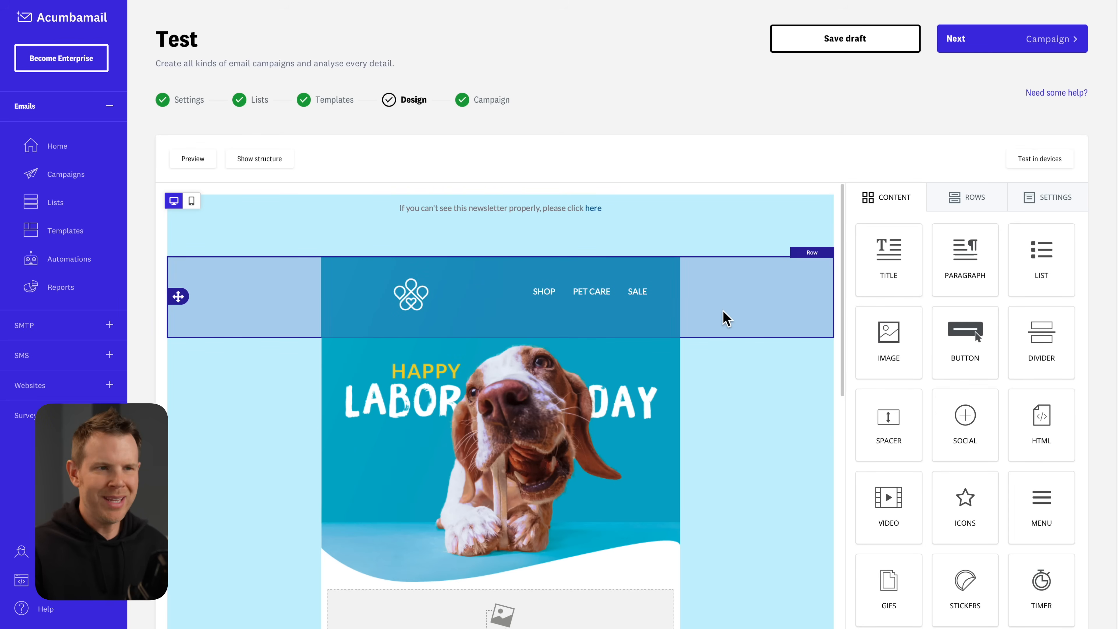
Advance the campaign from Design to the final summary showing subject Test Message.
left_click(997, 47)
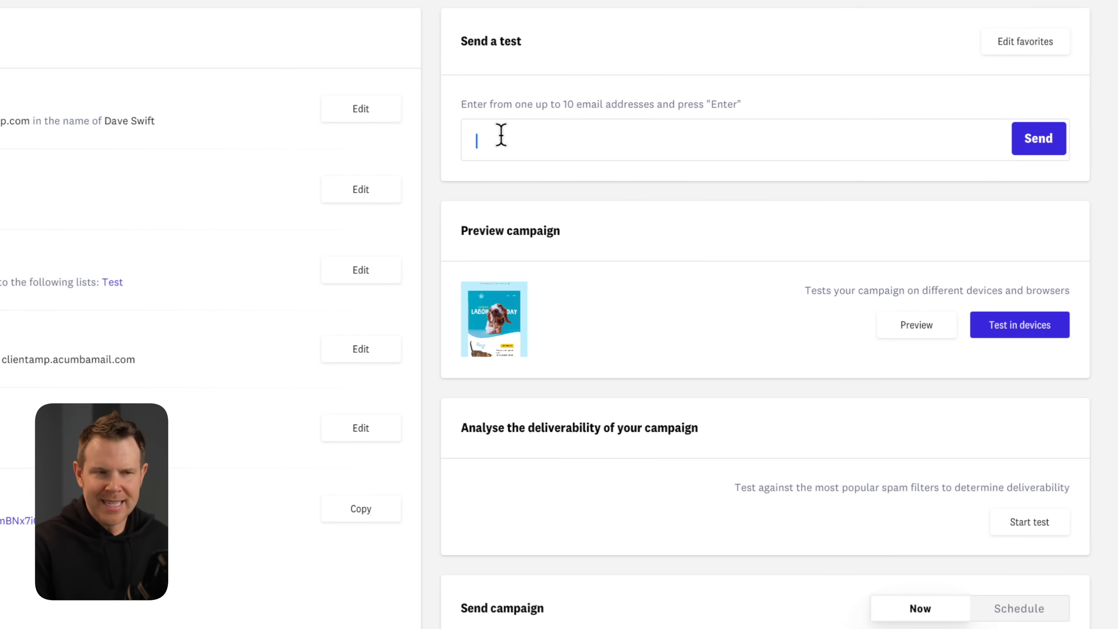
Add the suggested own address as the test email recipient, checking the favourites editor.
left_click(502, 134)
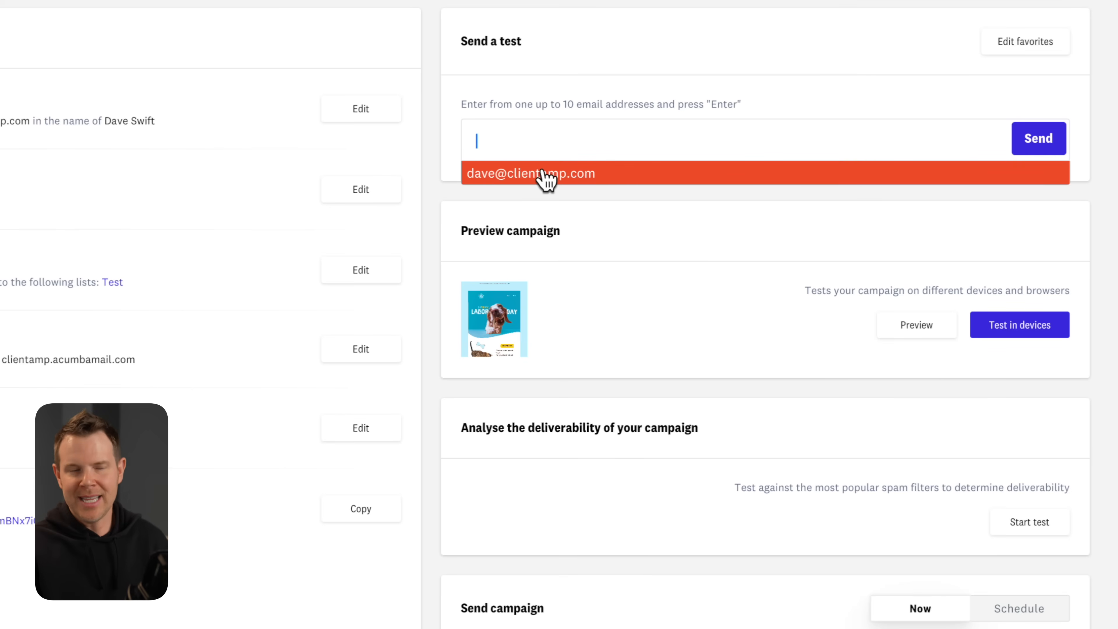
left_click(575, 181)
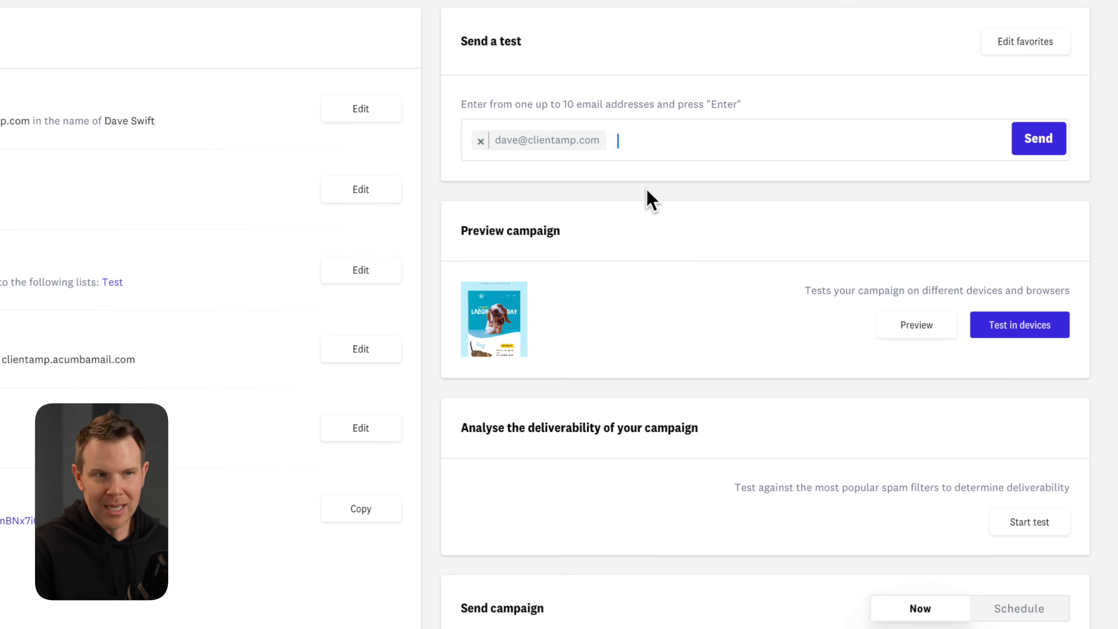
left_click(1040, 42)
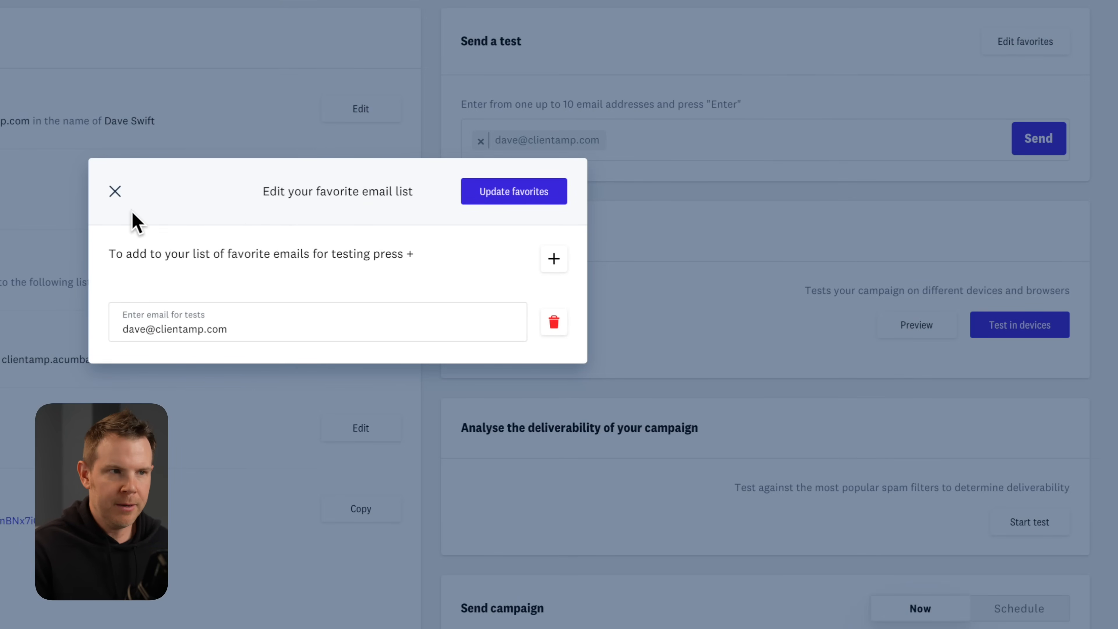
left_click(115, 190)
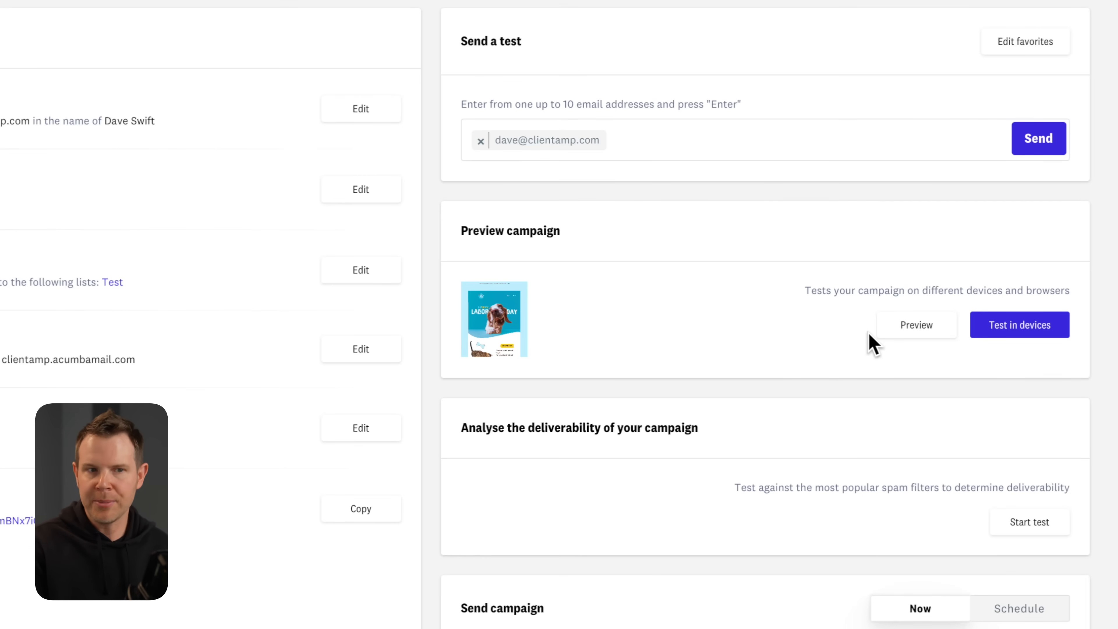
Preview the campaign email, then close the preview.
left_click(904, 326)
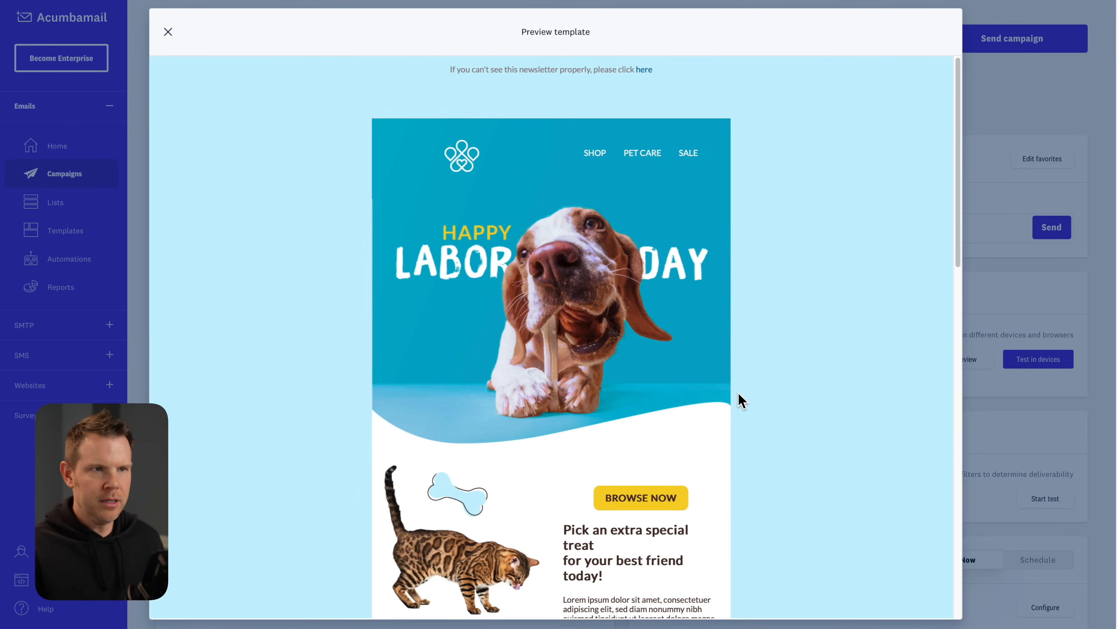
scroll(741, 401, "down", 4)
scroll(742, 401, "up", 4)
left_click(168, 33)
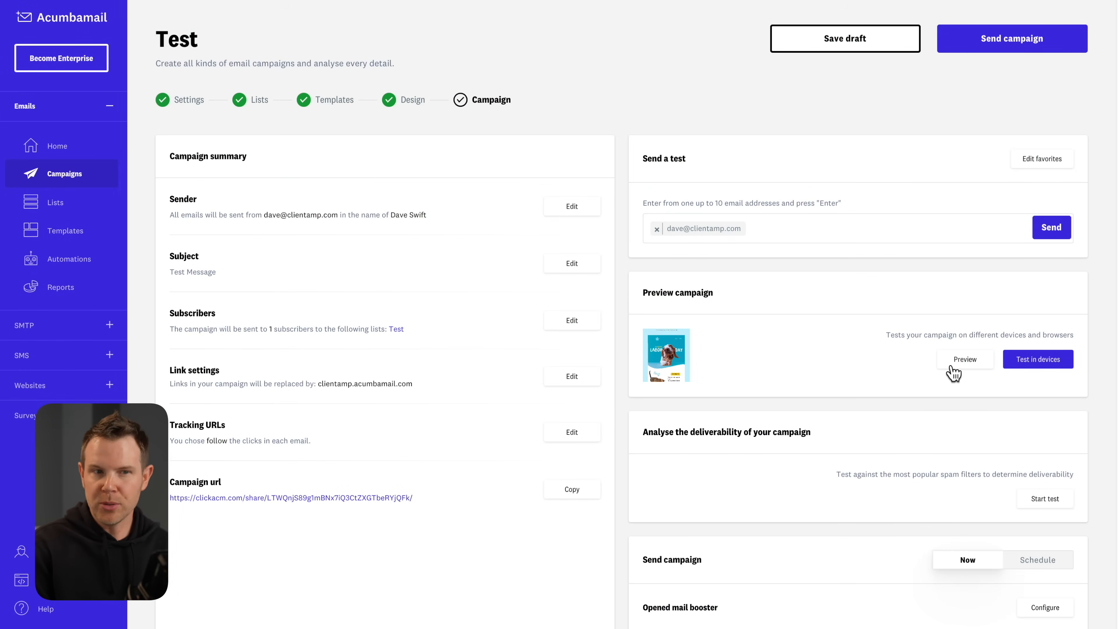
Launch the devices-and-browsers test and scroll through the dozens of rendered email previews.
left_click(1061, 363)
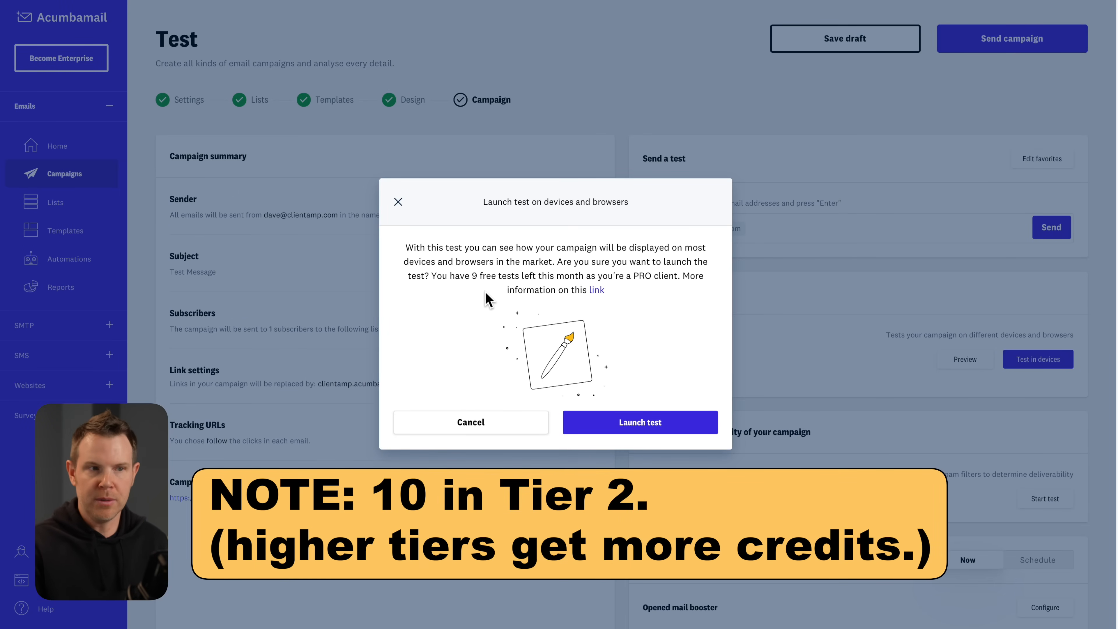
left_click(657, 423)
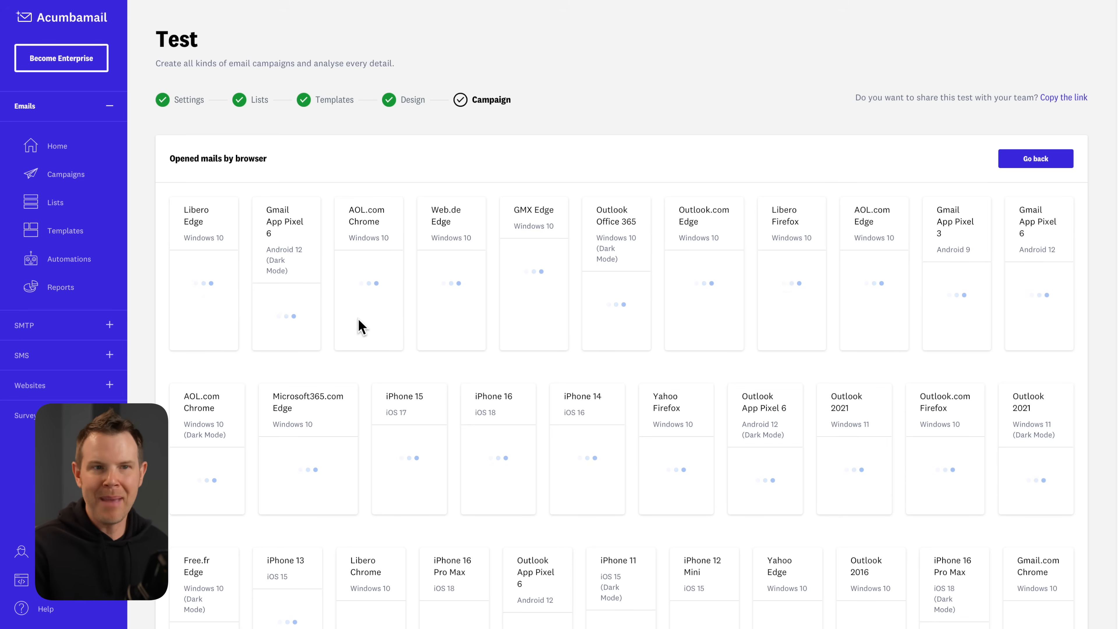
scroll(373, 345, "down", 8)
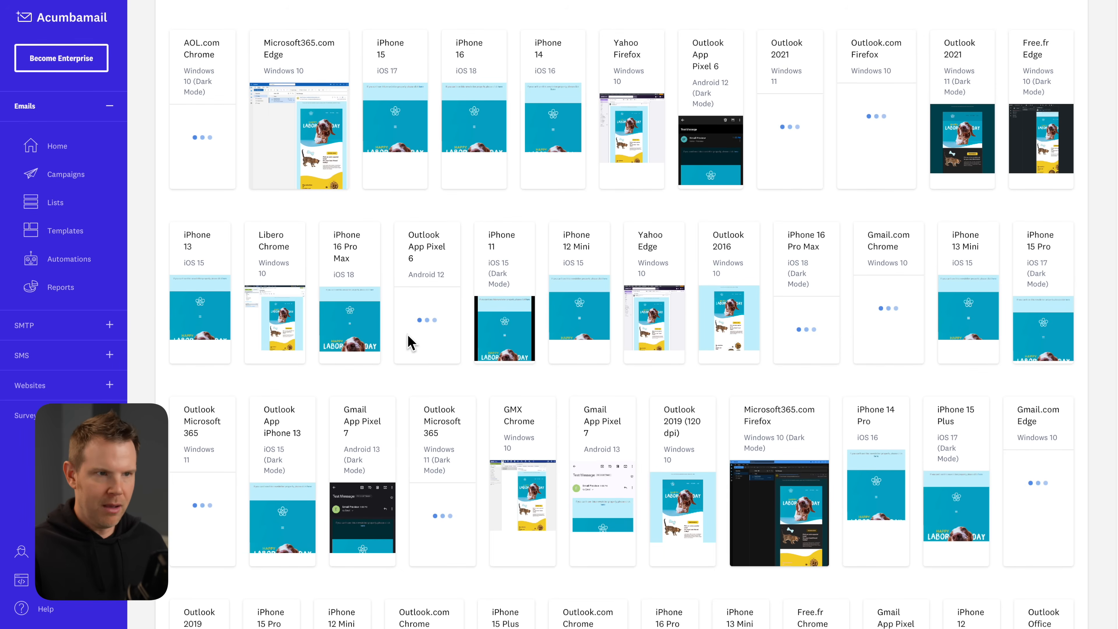
scroll(409, 342, "down", 6)
scroll(412, 342, "down", 8)
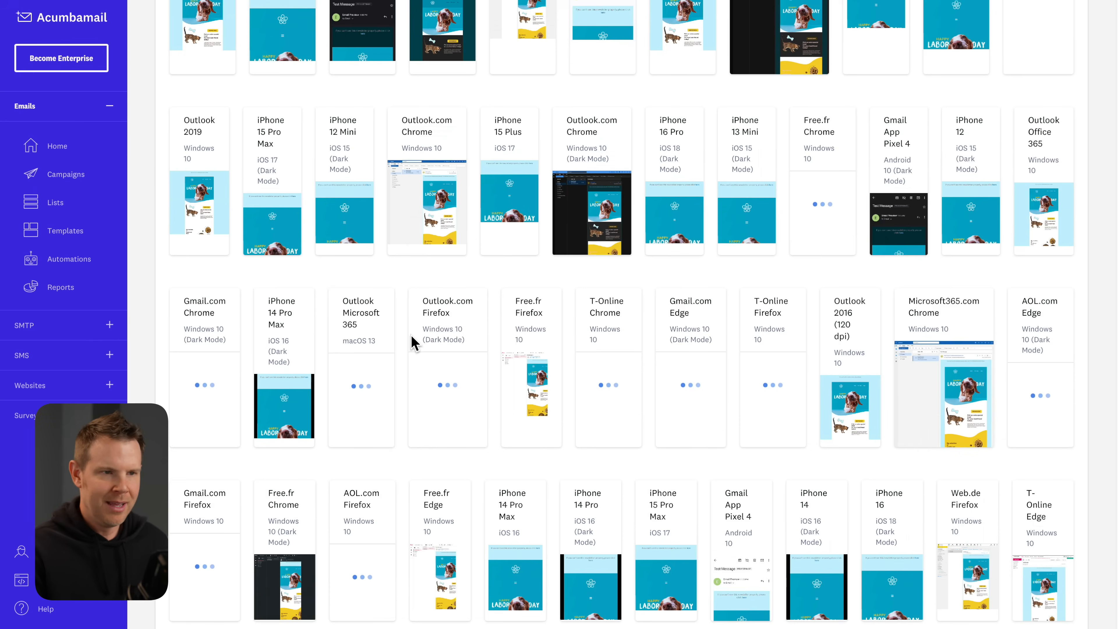
scroll(414, 342, "down", 8)
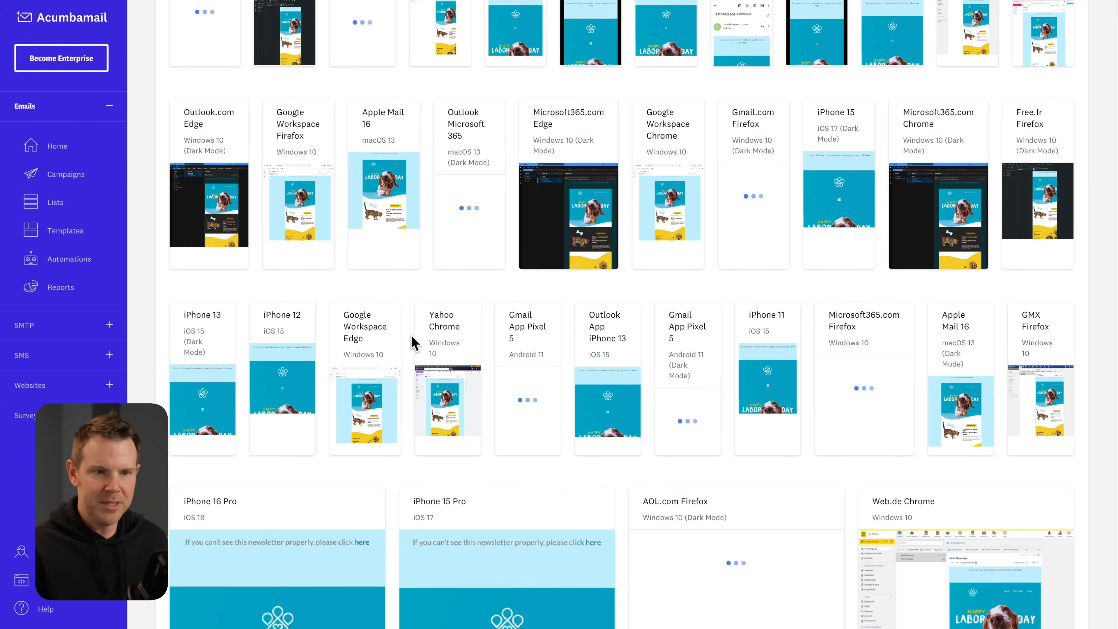
scroll(413, 343, "down", 2)
scroll(418, 348, "up", 6)
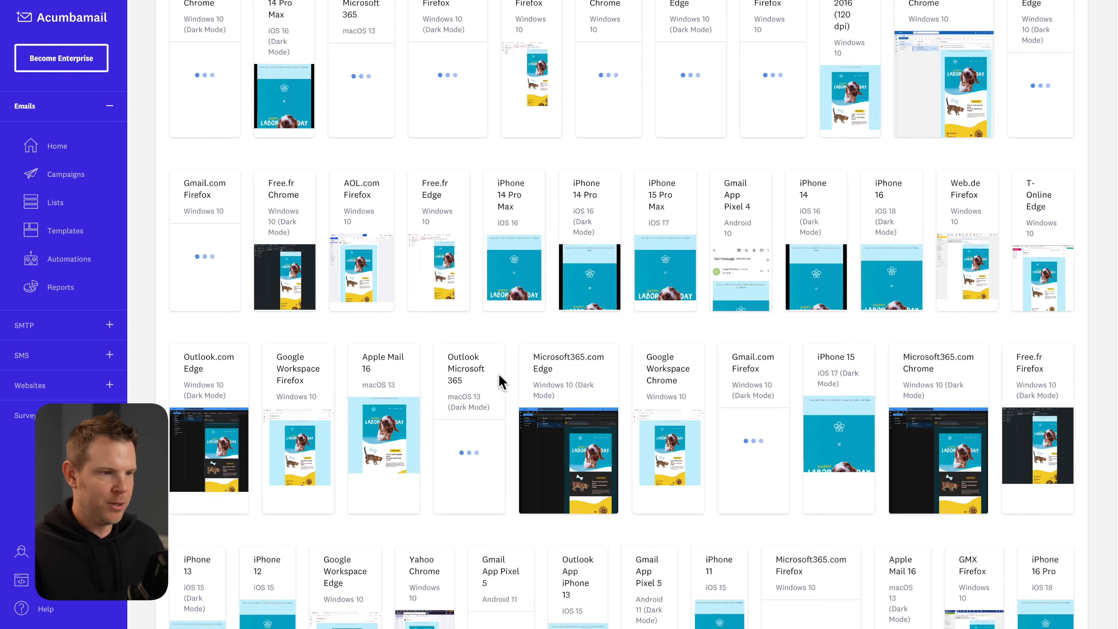
scroll(496, 373, "down", 13)
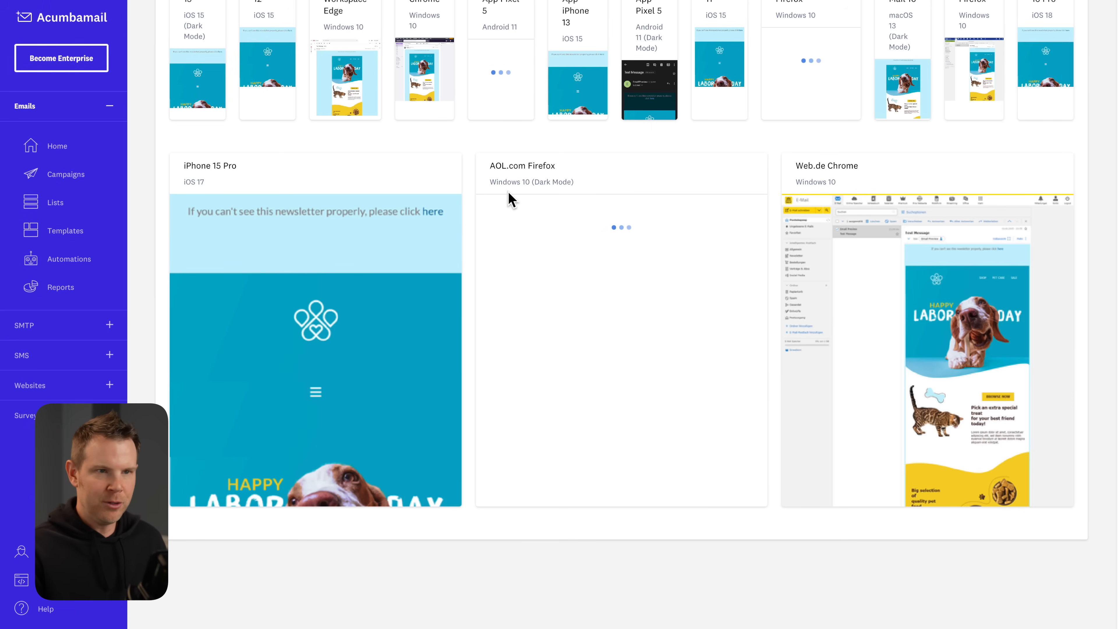
scroll(453, 229, "up", 13)
scroll(465, 236, "down", 2)
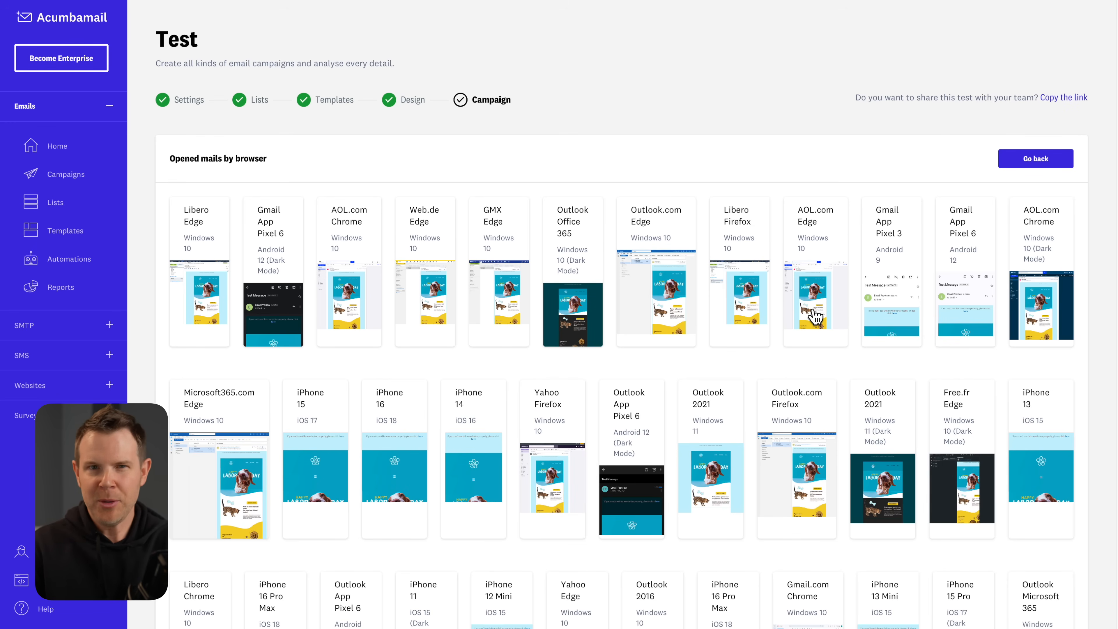
scroll(822, 331, "down", 15)
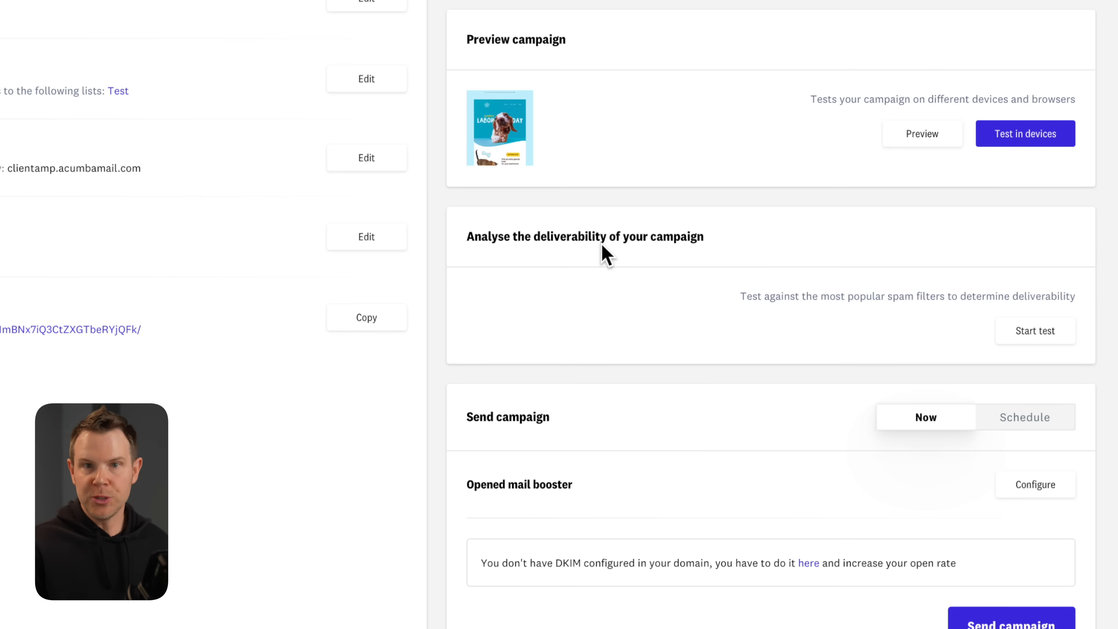
Launch the spam-filter deliverability test and review its results, showing 15.38% overall success.
left_click(1048, 336)
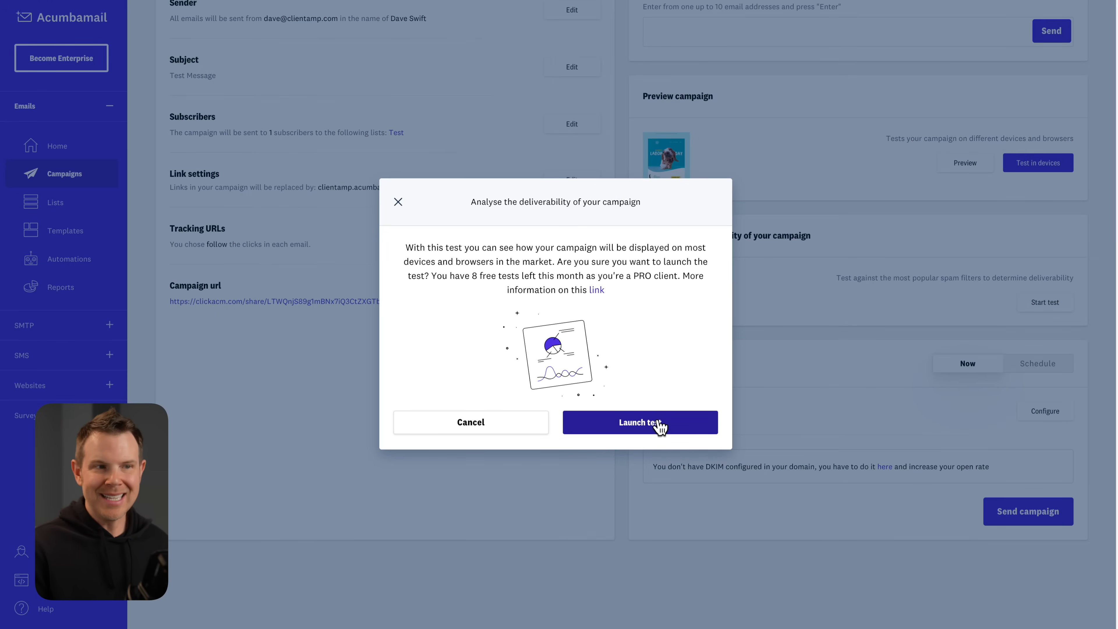
left_click(659, 423)
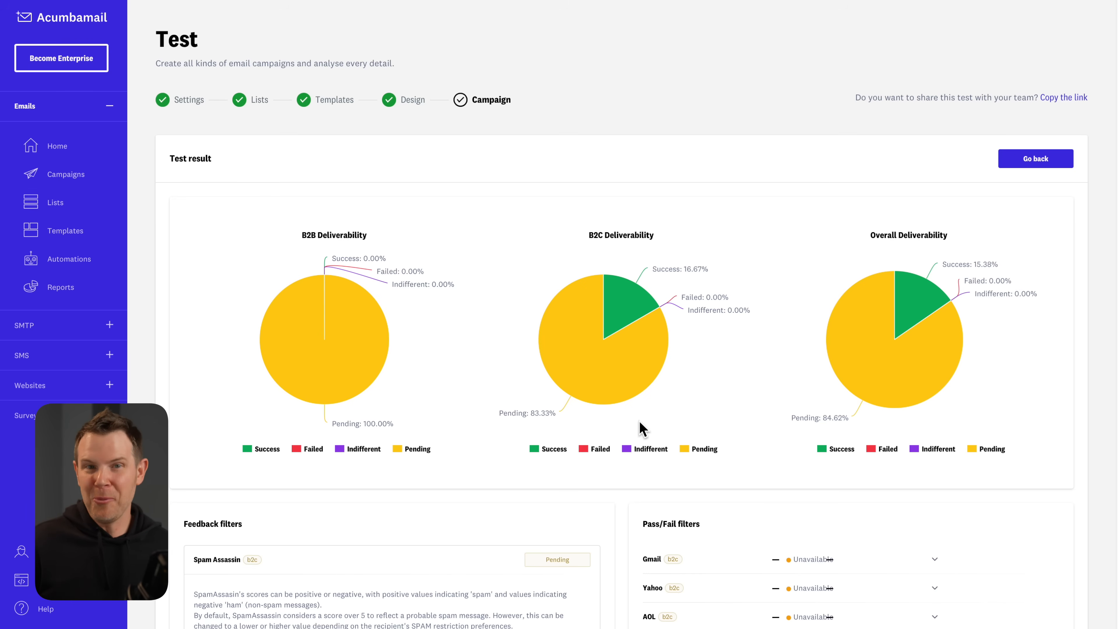
scroll(650, 436, "down", 3)
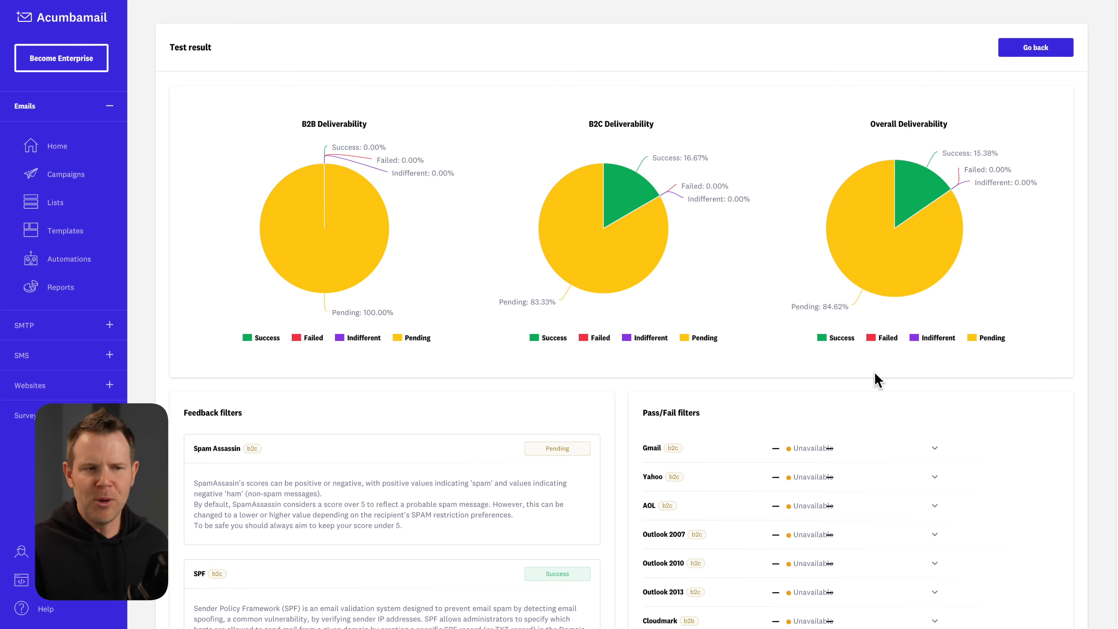
scroll(712, 523, "down", 1)
scroll(715, 529, "down", 1)
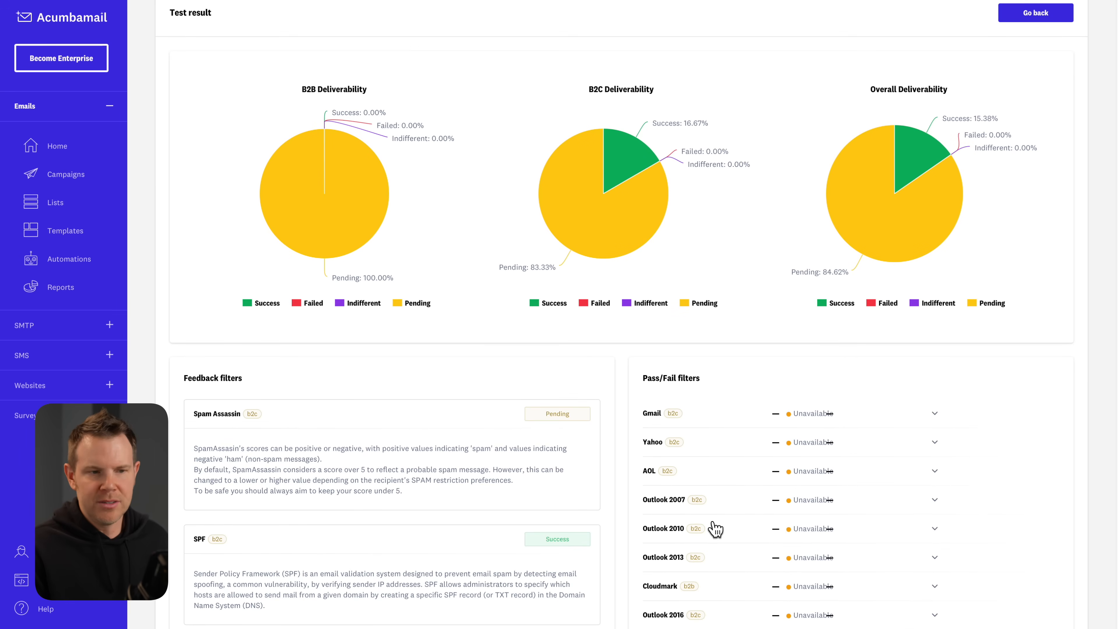
scroll(716, 526, "down", 1)
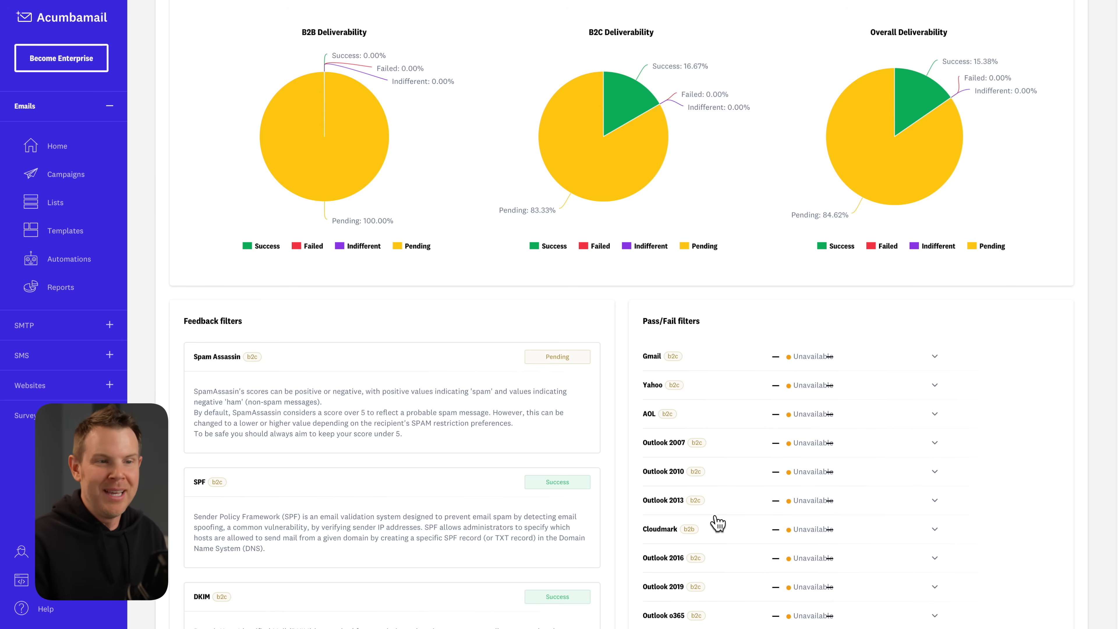
scroll(718, 523, "down", 2)
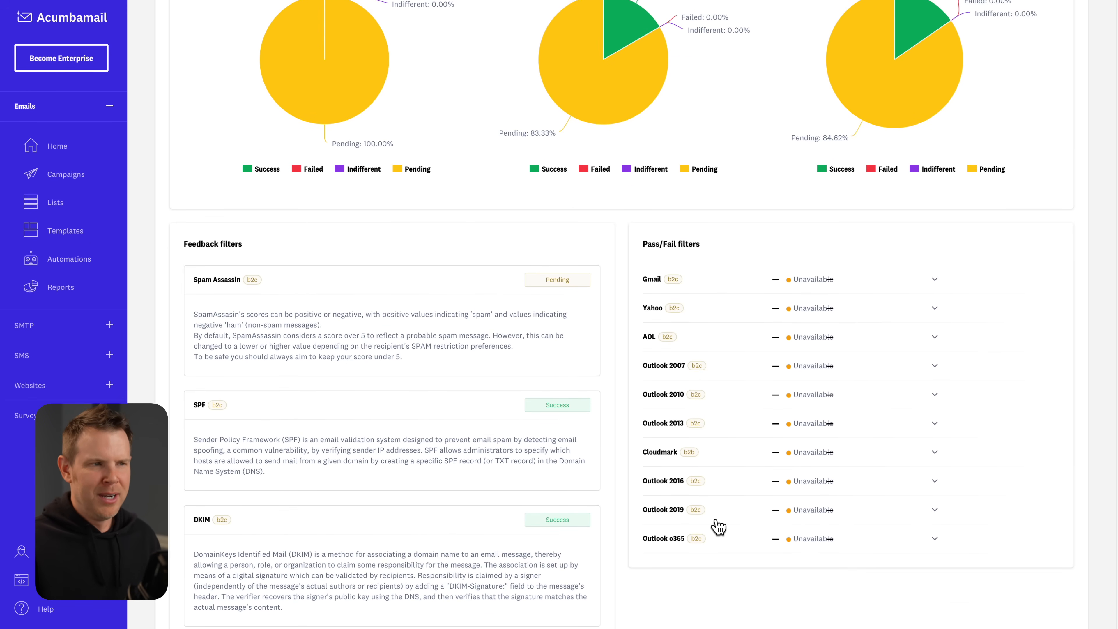
scroll(1063, 61, "up", 6)
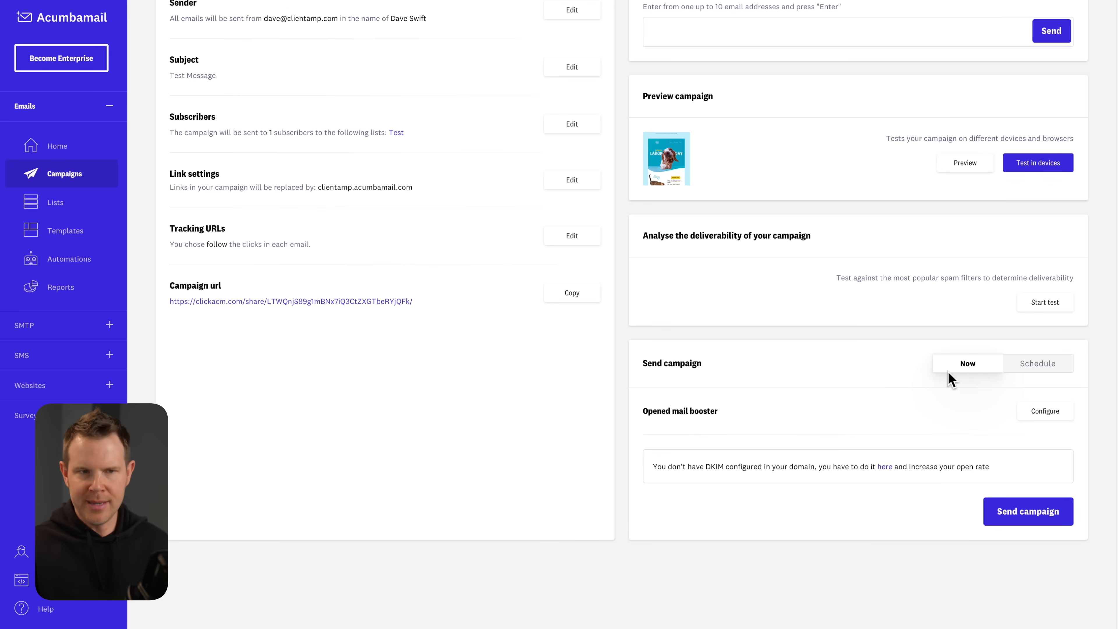
Set Send campaign to Schedule without picking a date, and open Opened mail booster settings.
left_click(1025, 362)
left_click(957, 416)
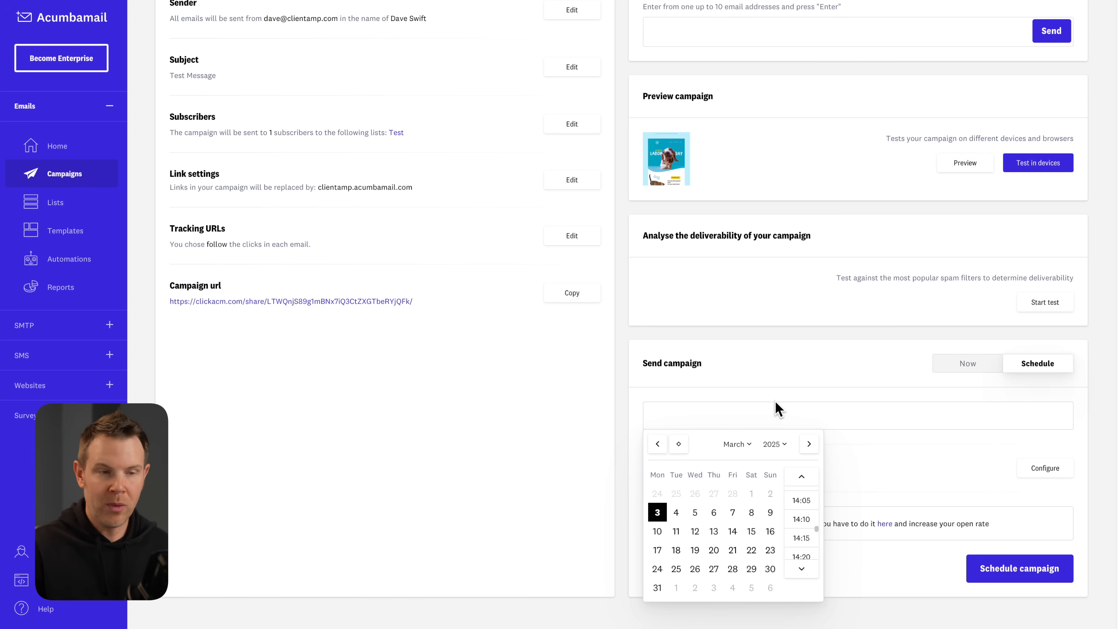
left_click(771, 389)
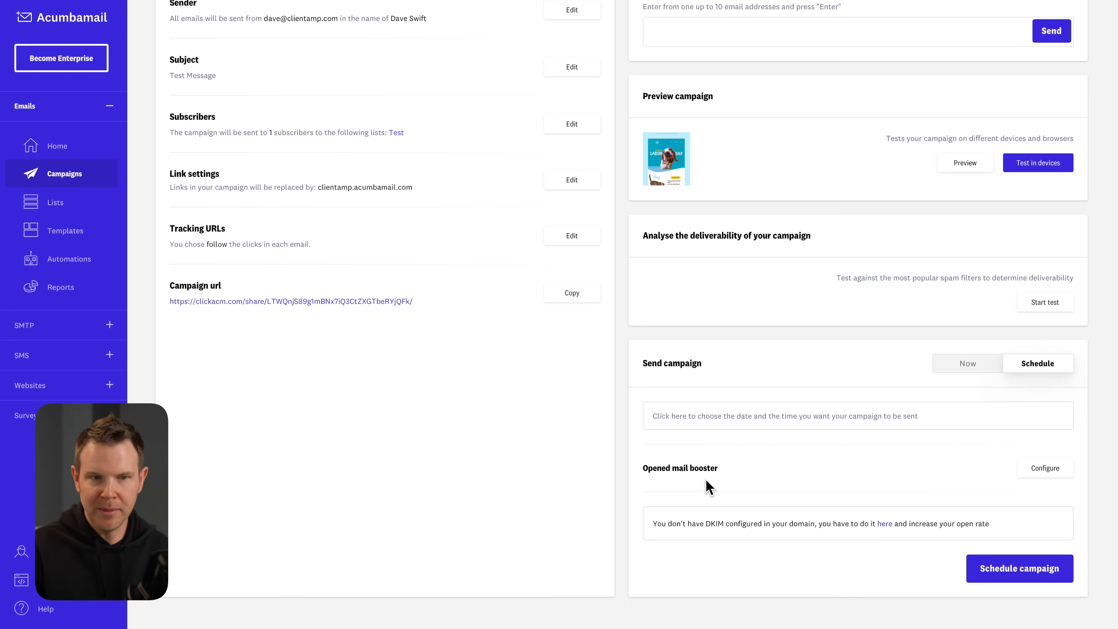
left_click(1058, 471)
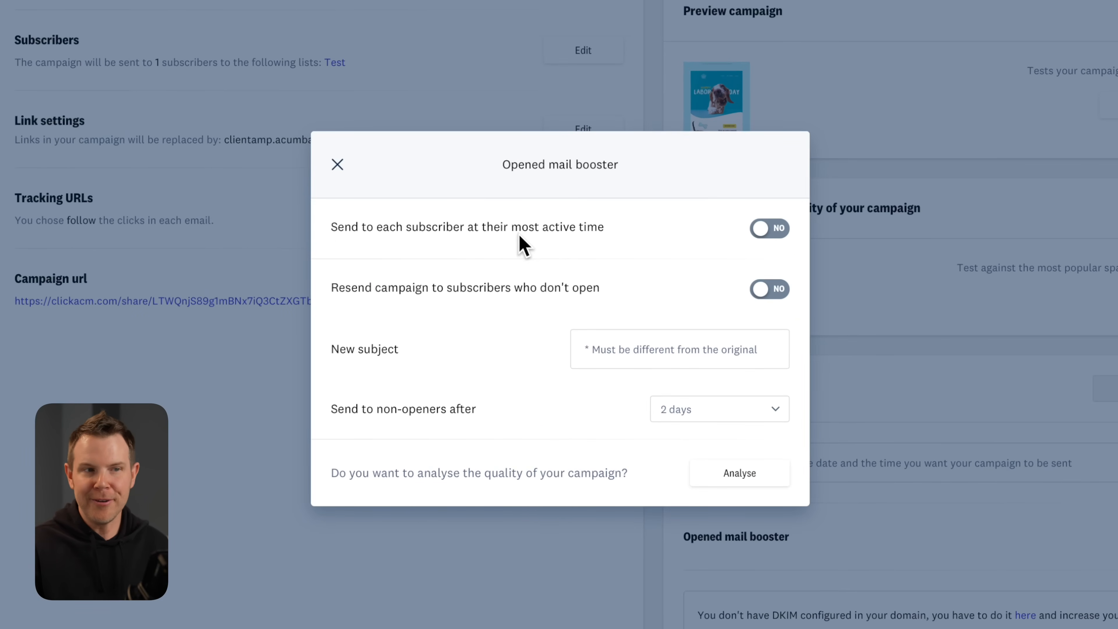
Enable most-active-time sending and resending to non-openers after 2 days with subject Test 2.
left_click(775, 229)
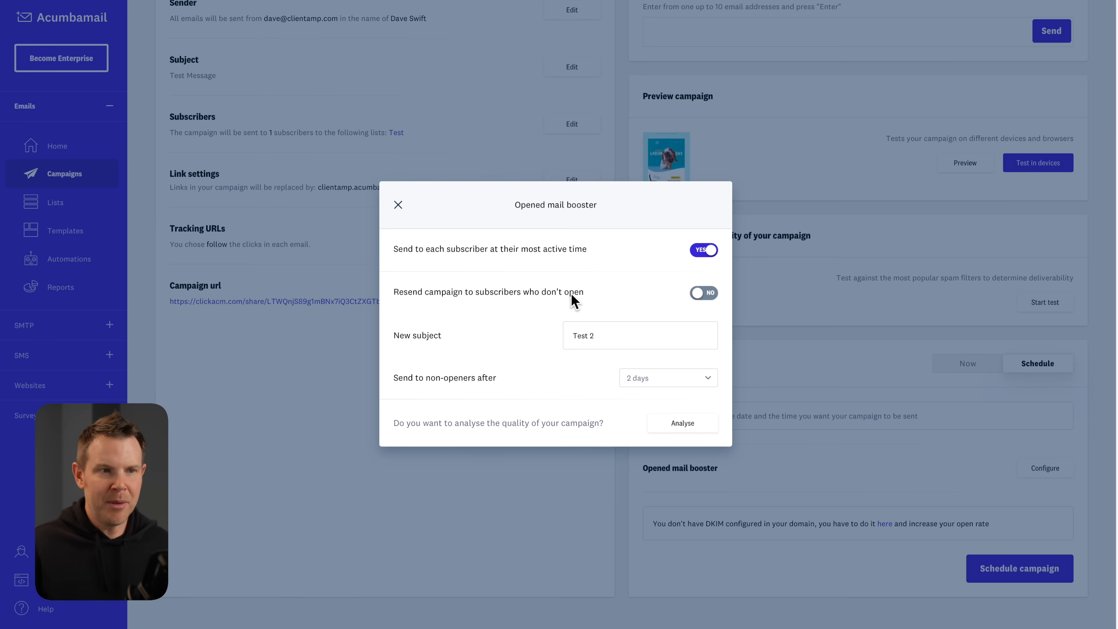
left_click(704, 293)
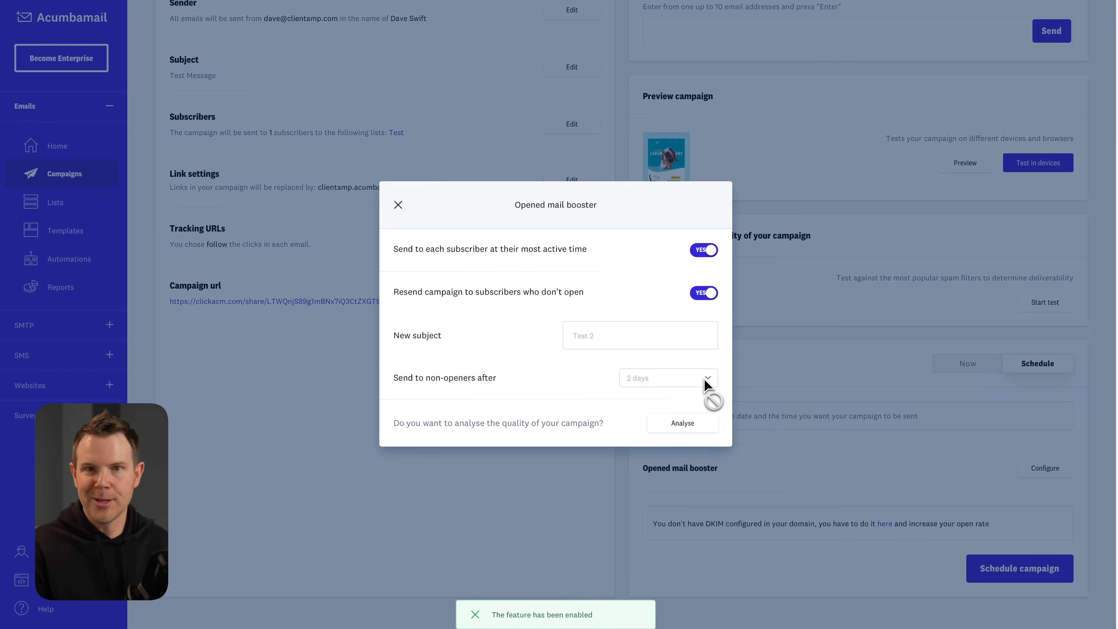
left_click(1023, 588)
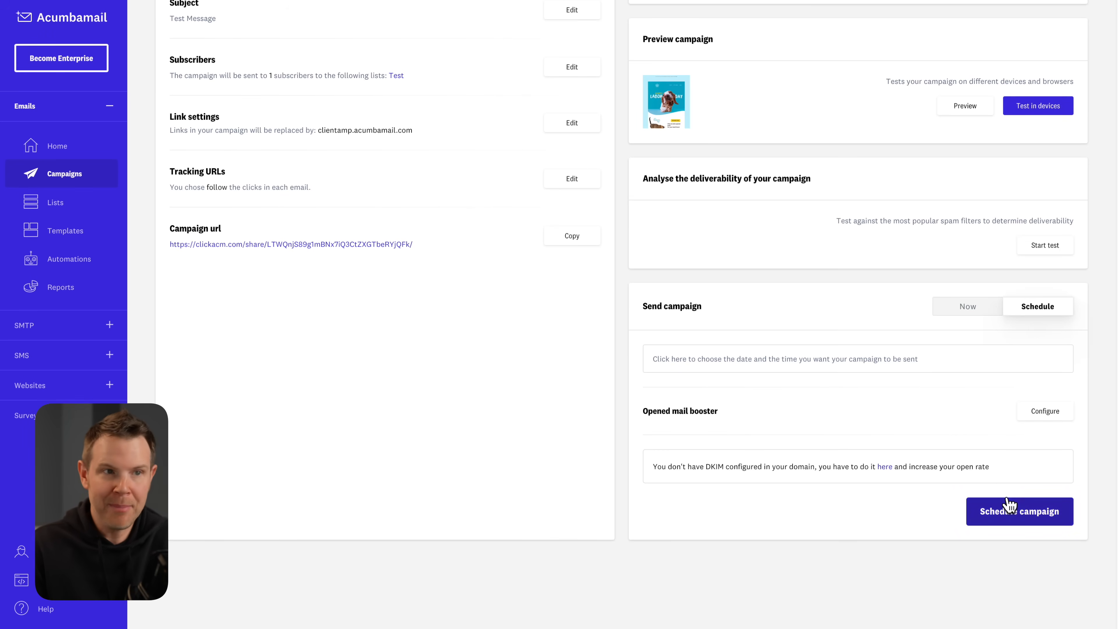
scroll(1003, 506, "up", 6)
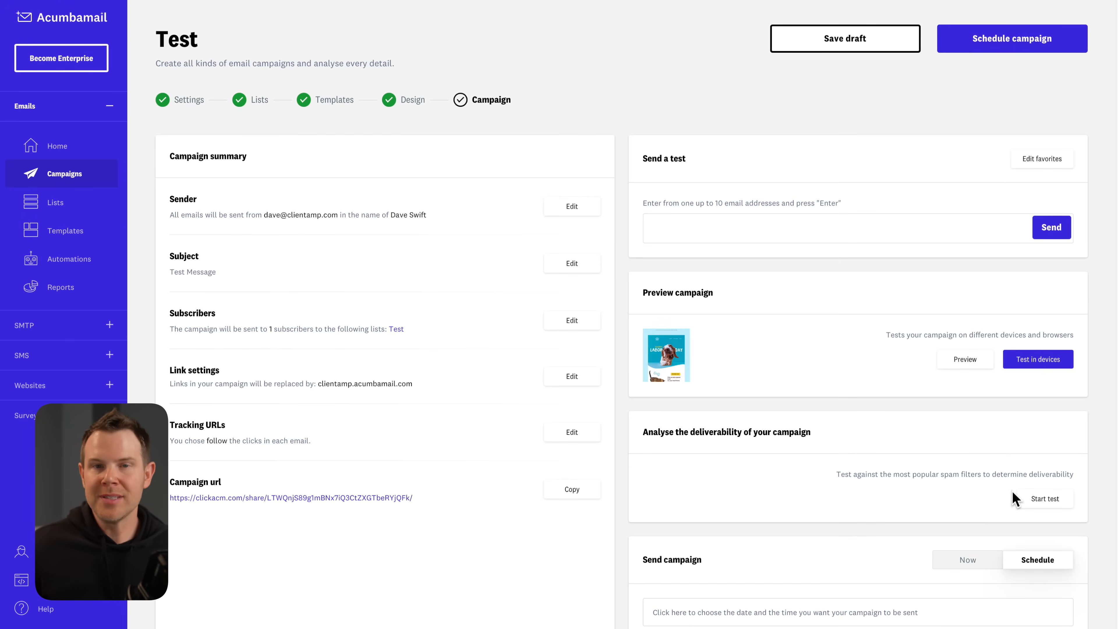
Start a new autoresponder campaign from the Campaigns page.
left_click(61, 174)
left_click(1065, 49)
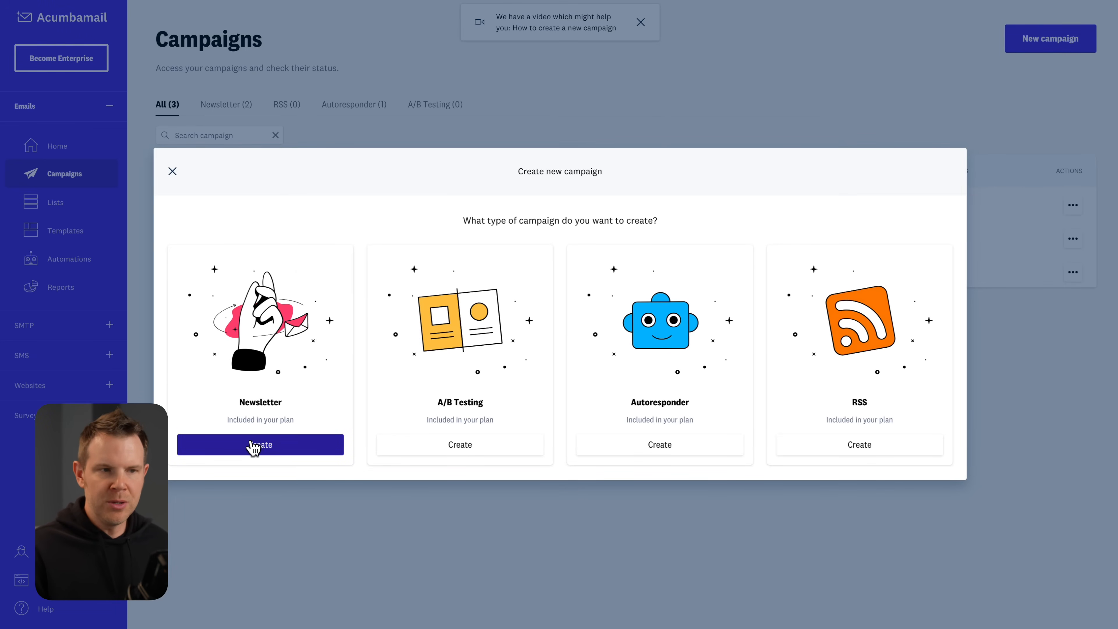
left_click(671, 445)
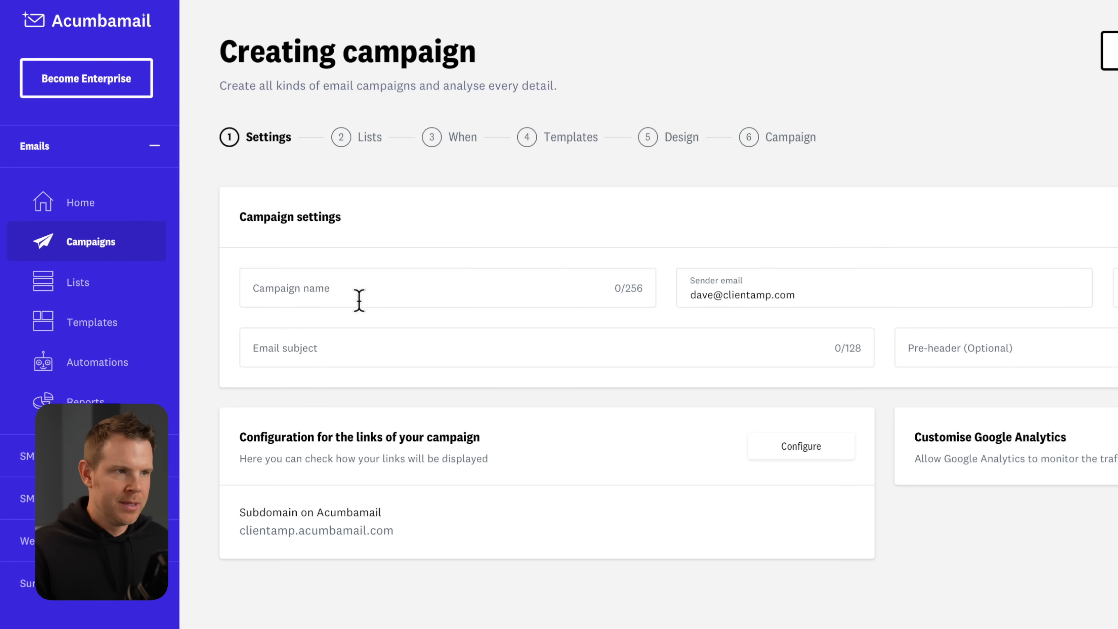
Name the campaign Test, fill in the sender's name, and continue to list selection.
left_click(349, 288)
type("Test")
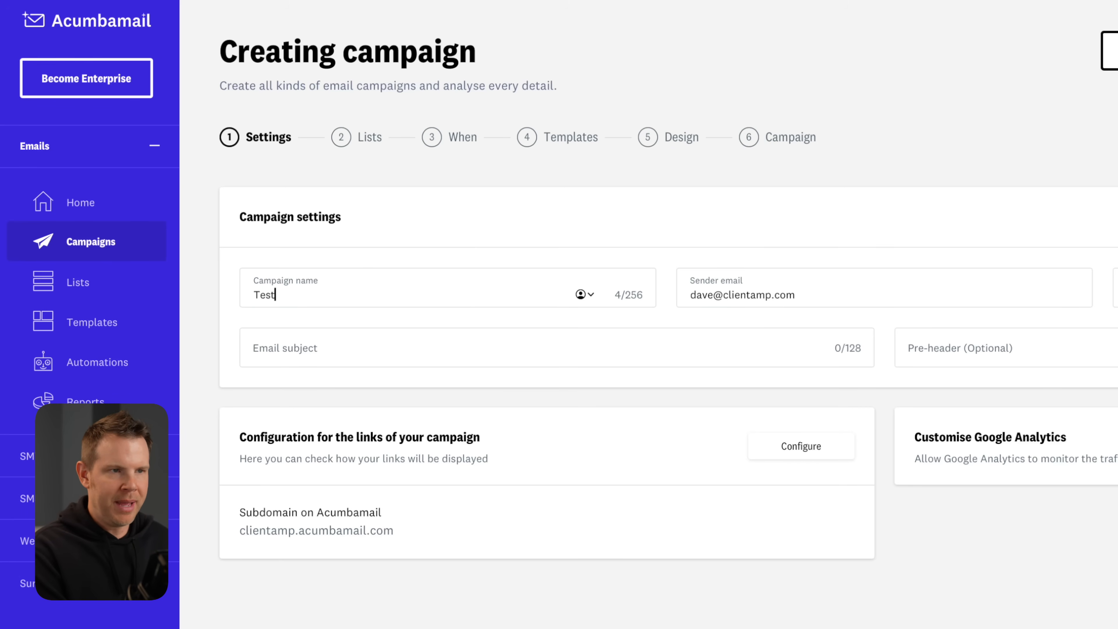
key("Tab")
key("Tab")
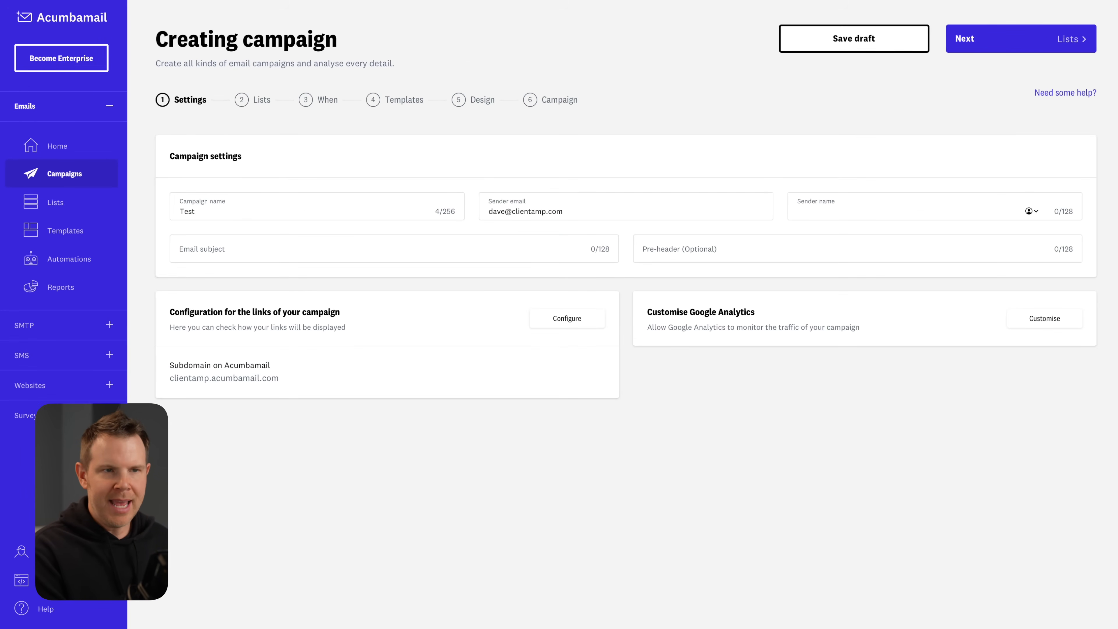
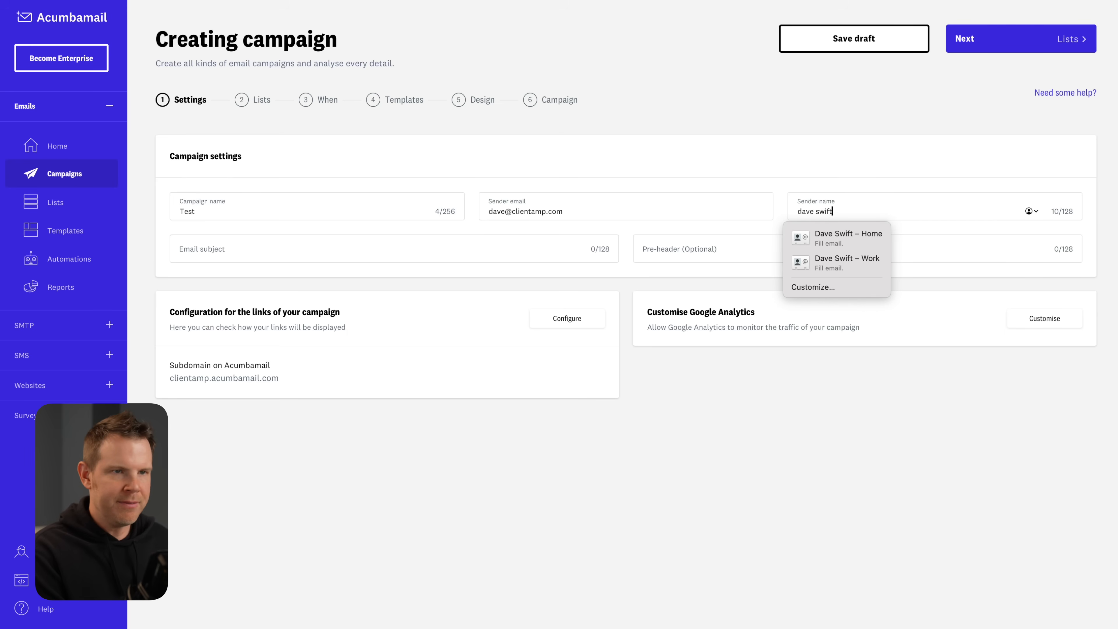
key("Tab")
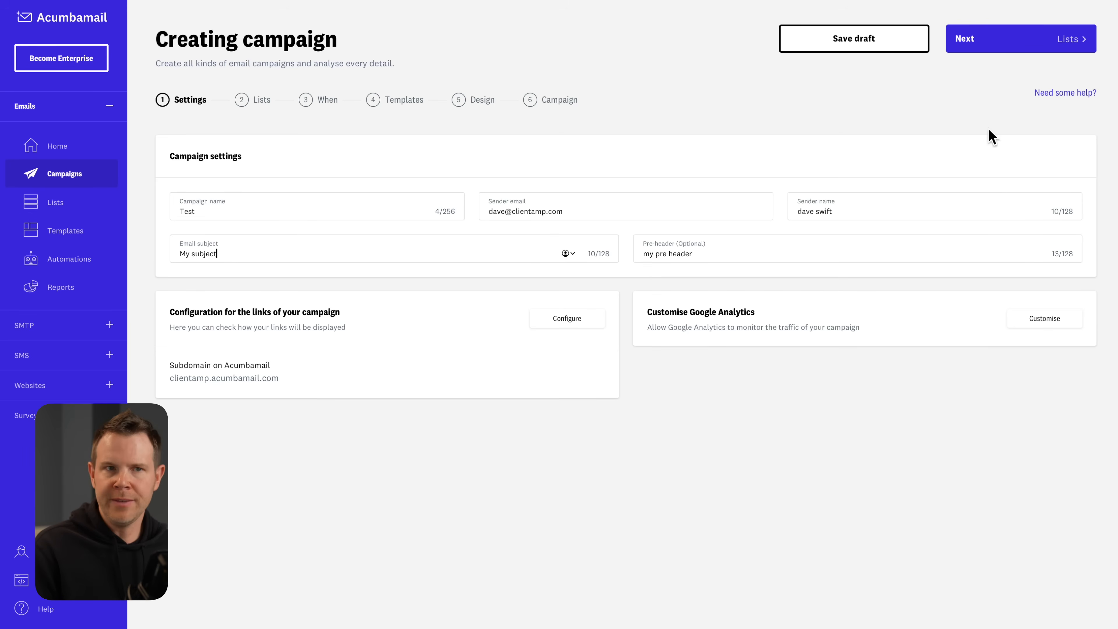
left_click(1030, 42)
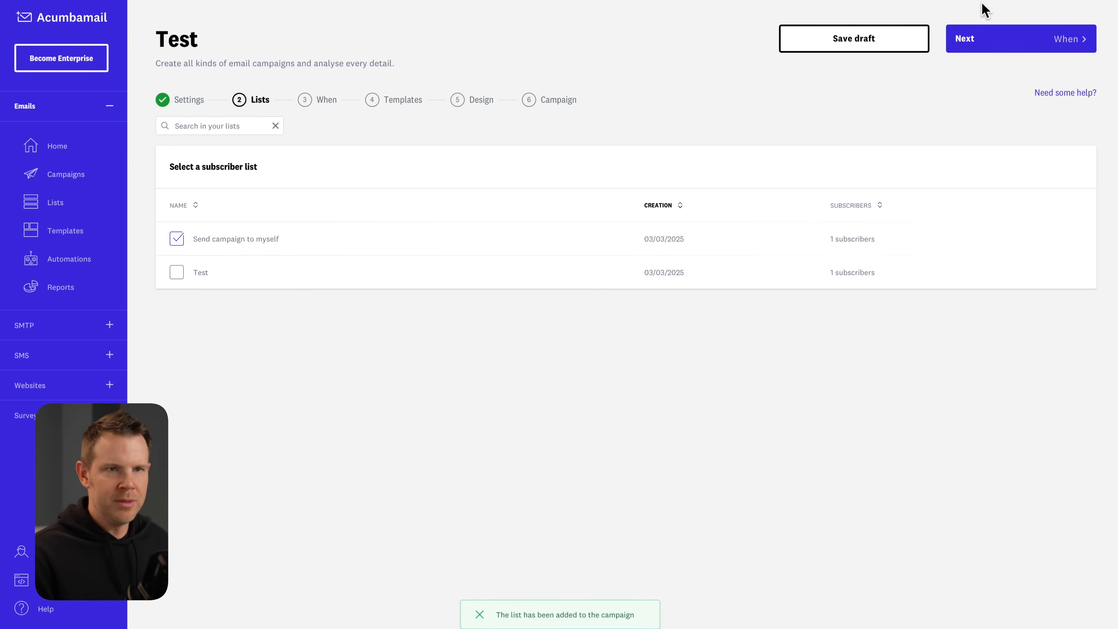
Trigger the autoresponder on opens of the Test campaign, sending only Sundays at 15:00.
left_click(1014, 43)
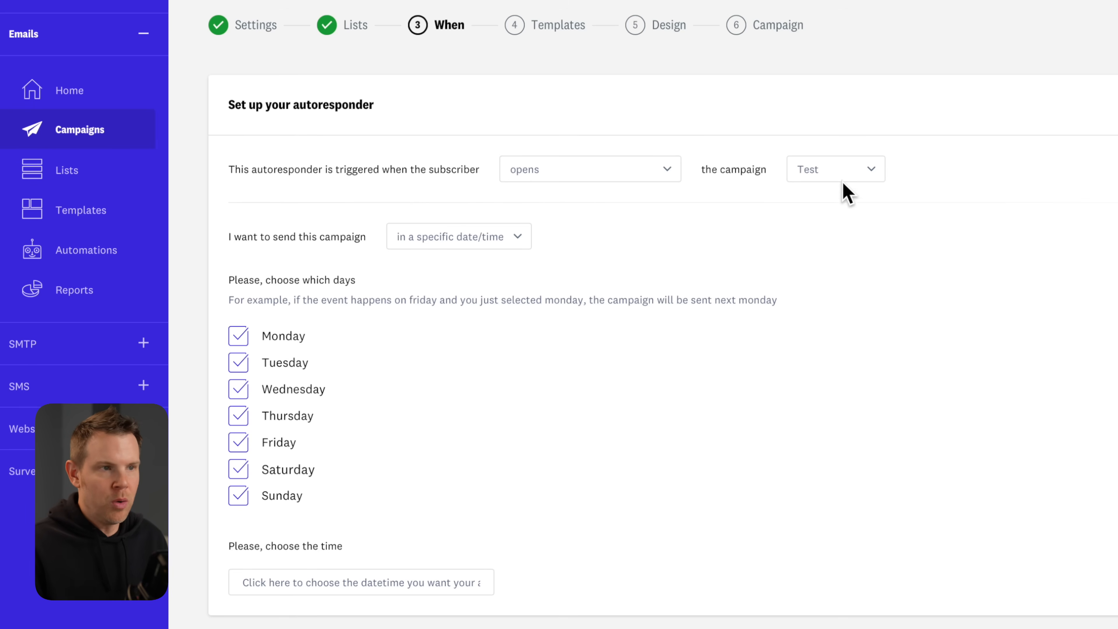
left_click(663, 171)
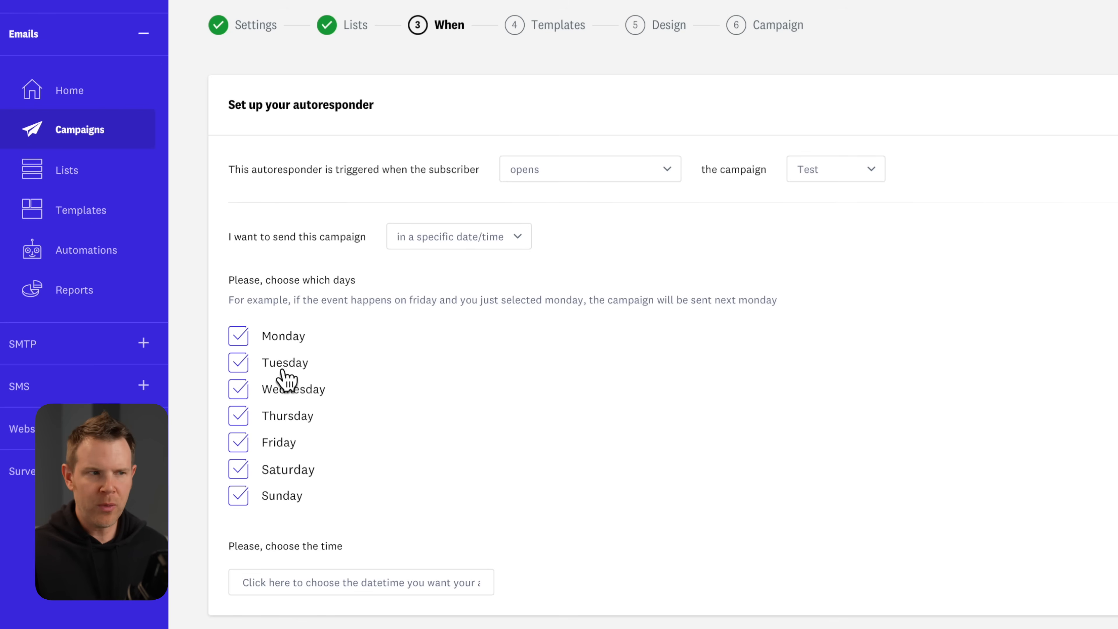
left_click(238, 469)
left_click(238, 495)
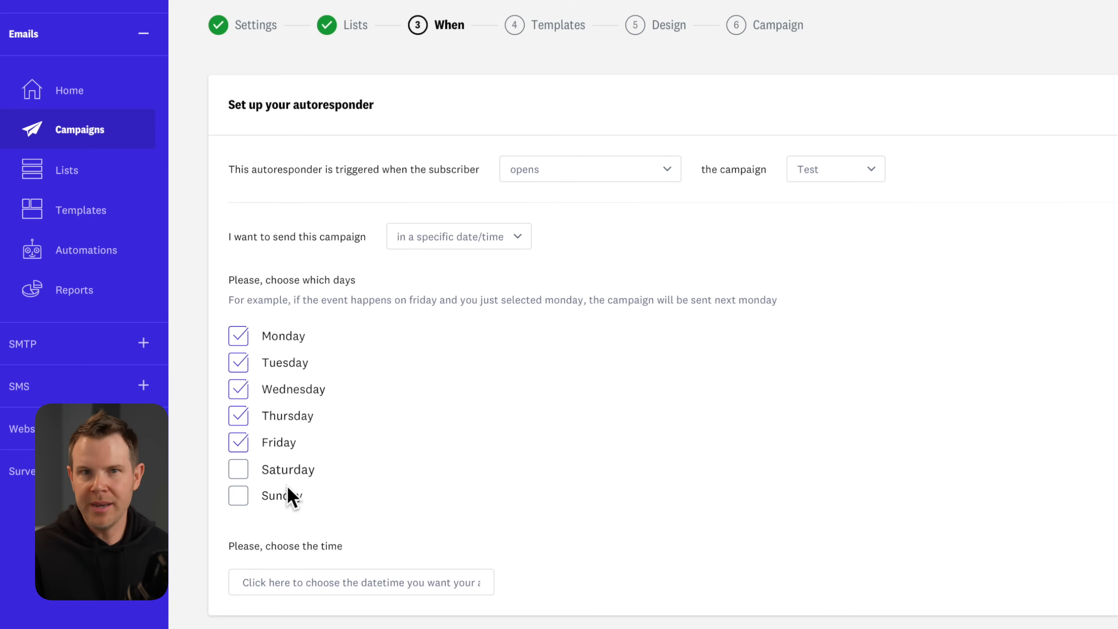
left_click(324, 582)
scroll(324, 584, "down", 3)
scroll(271, 550, "up", 10)
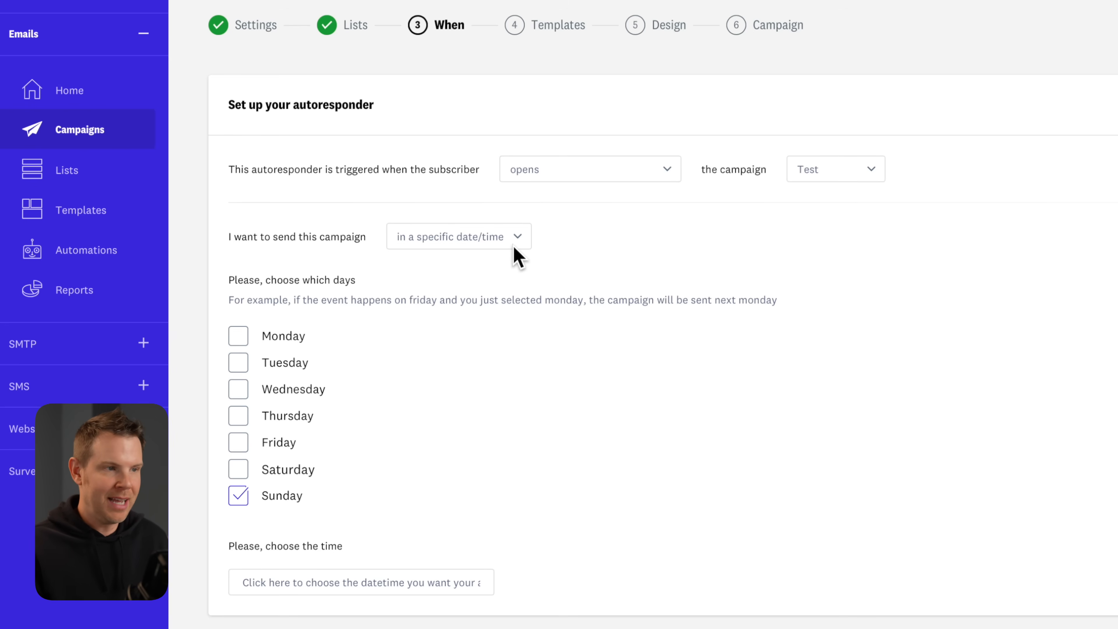
left_click(290, 579)
left_click(288, 523)
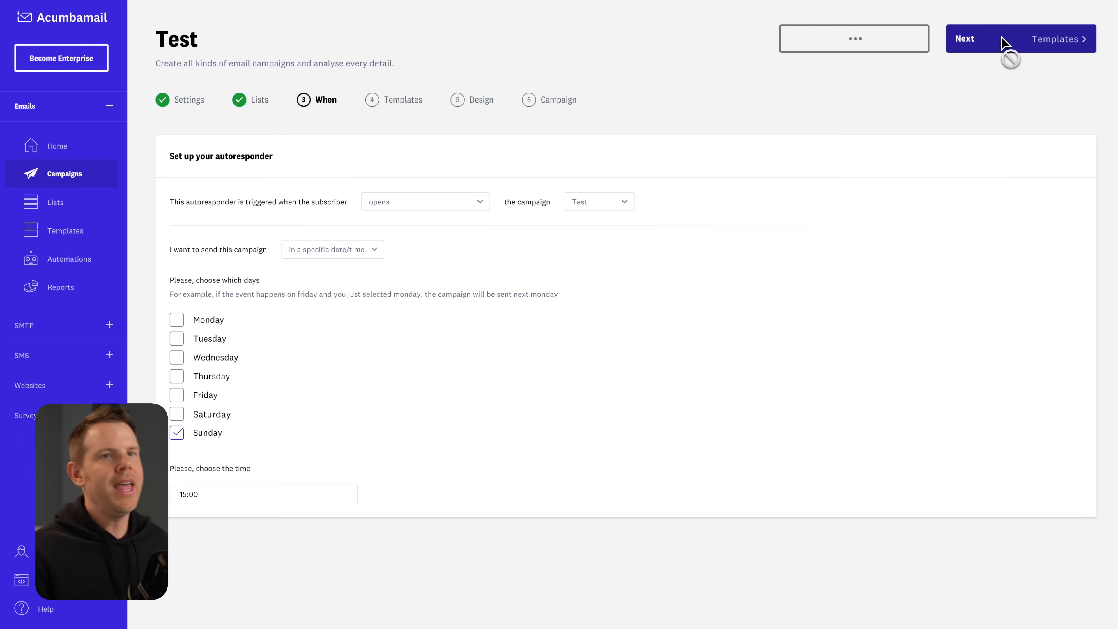
left_click(1012, 52)
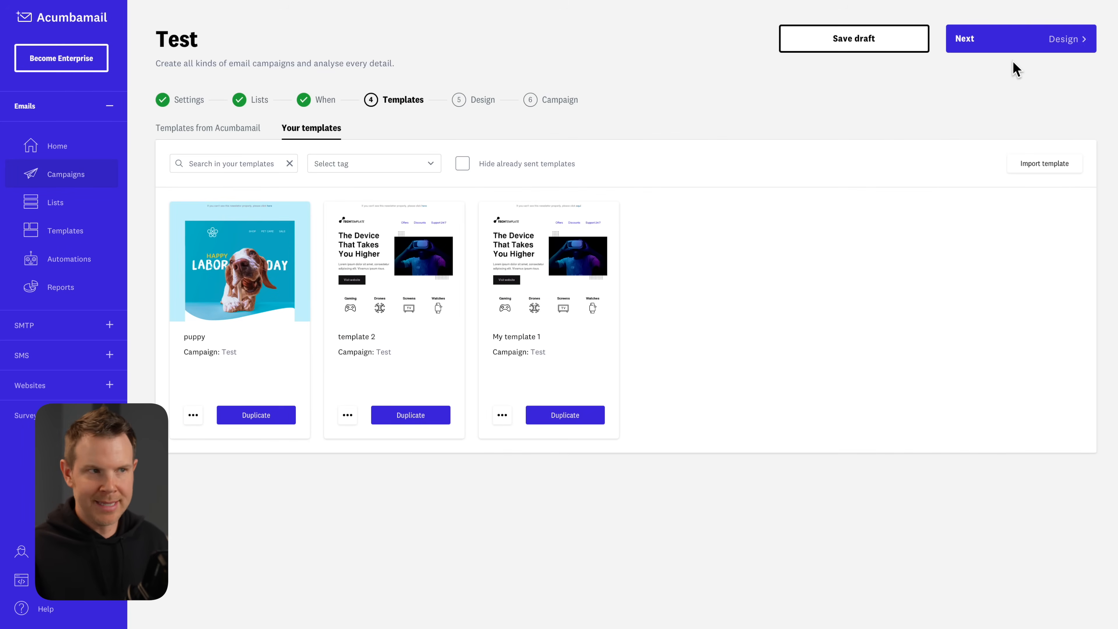
Continue past the Templates step and start creating a new automation.
left_click(1033, 47)
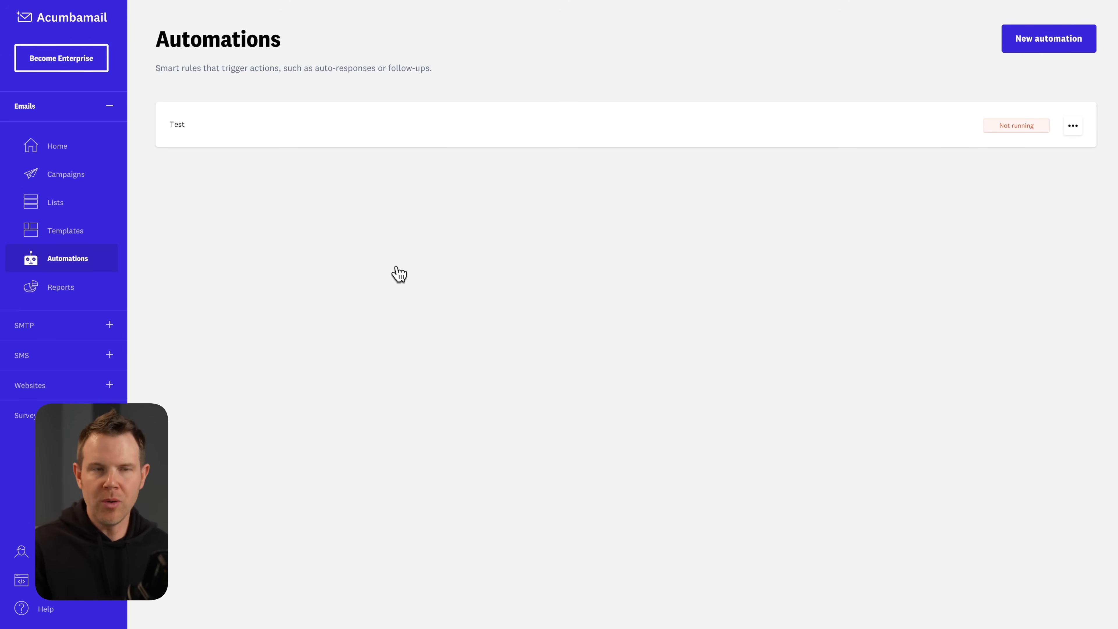
left_click(1053, 38)
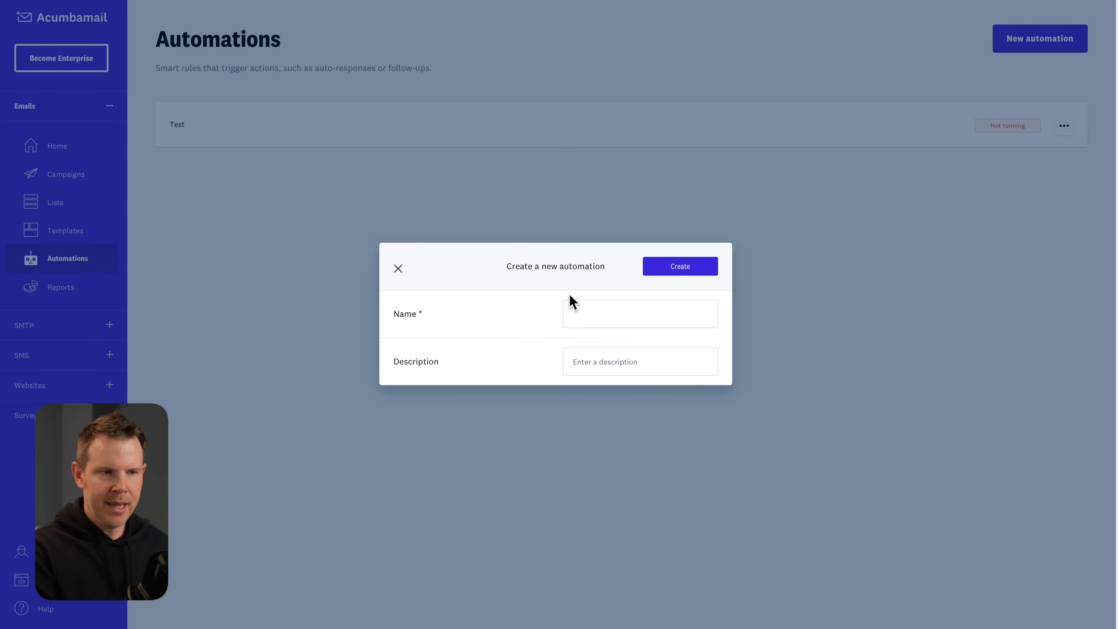
Create the automation 'My Automation', triggered for the Test list on the specific date 2025-03-04.
type("My Automation")
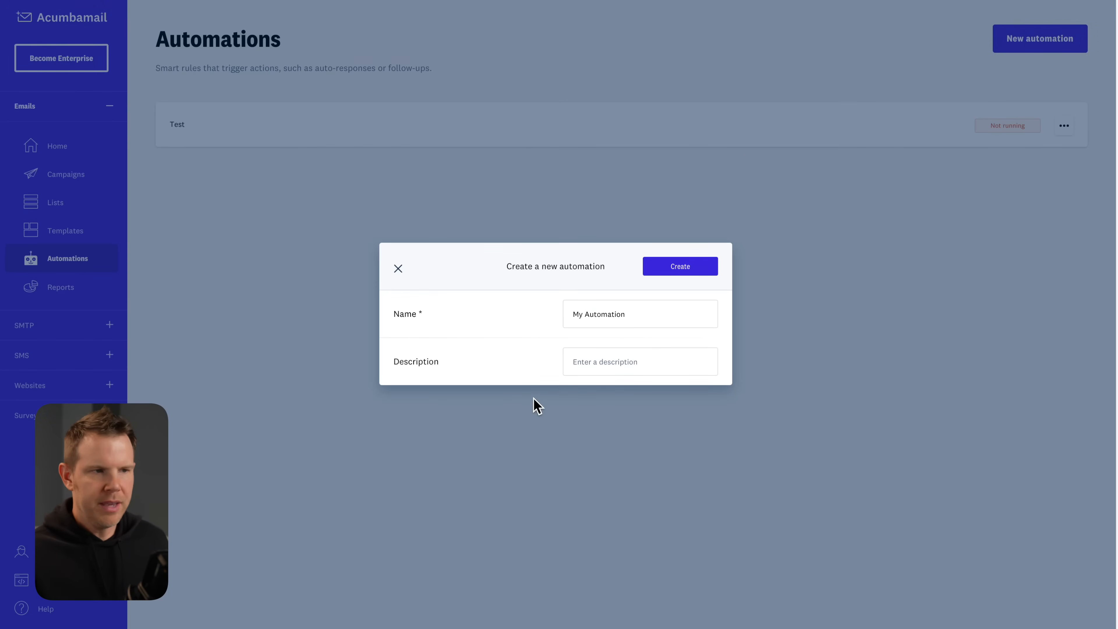
left_click(673, 278)
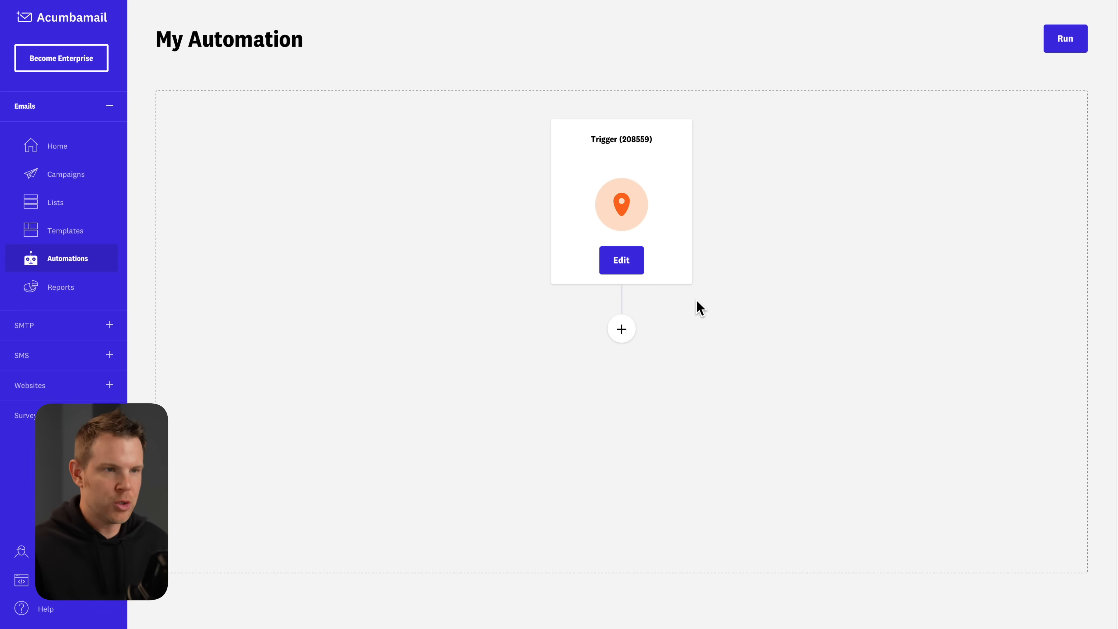
left_click(638, 267)
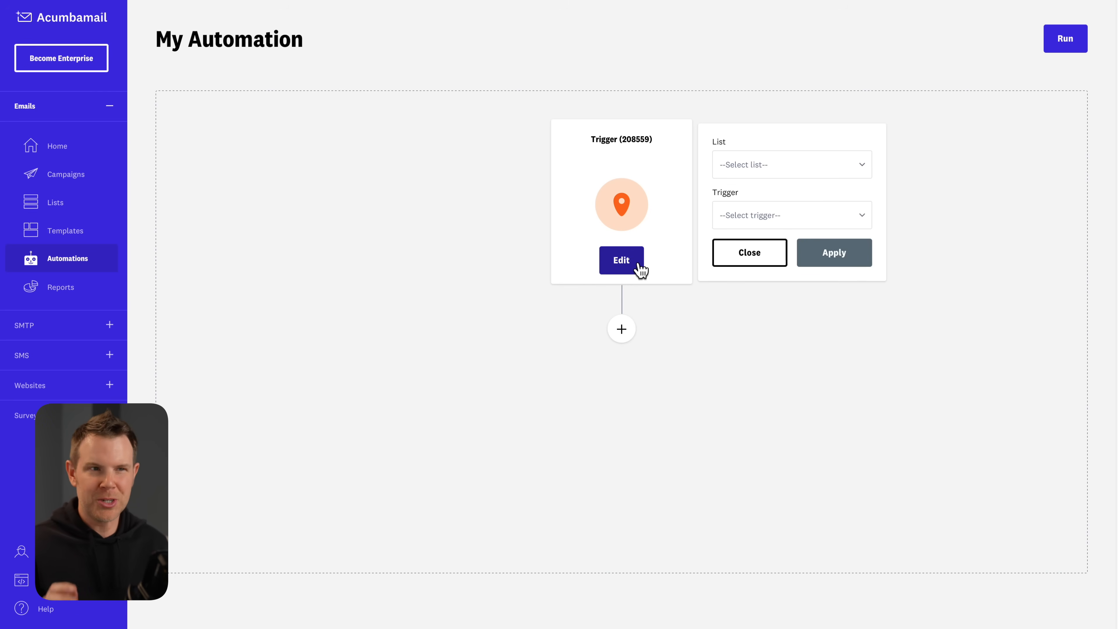
left_click(836, 163)
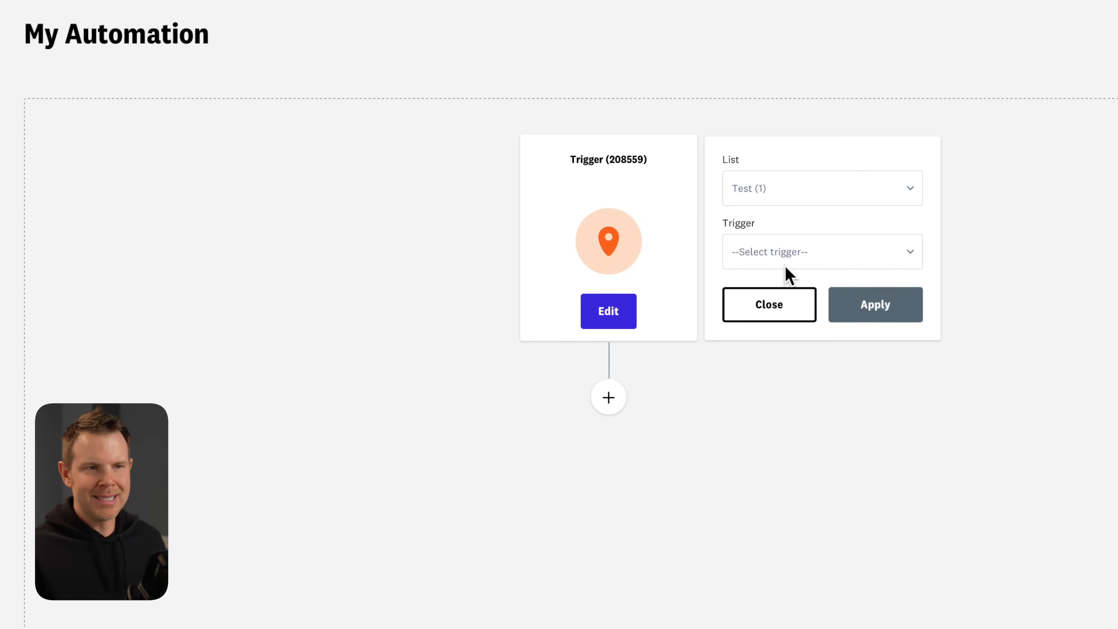
left_click(792, 254)
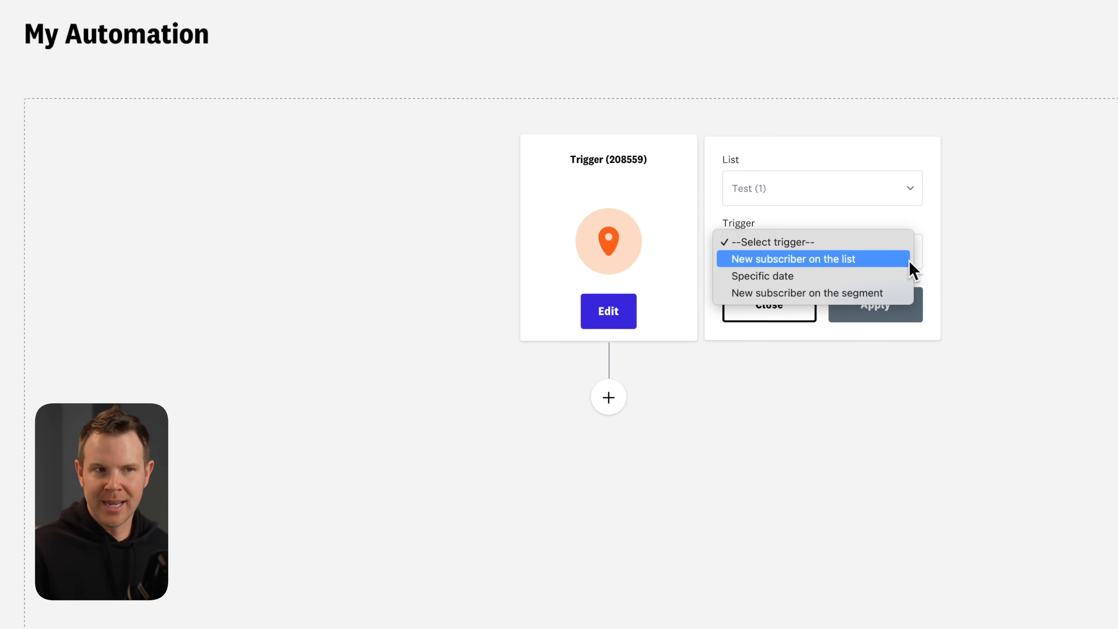
left_click(900, 276)
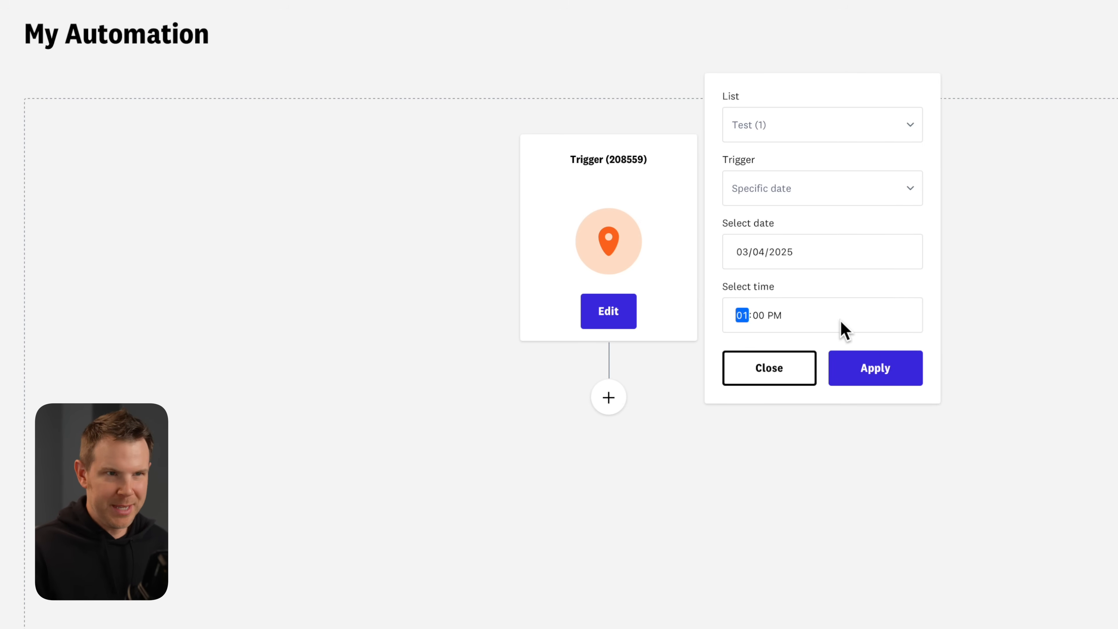
left_click(876, 375)
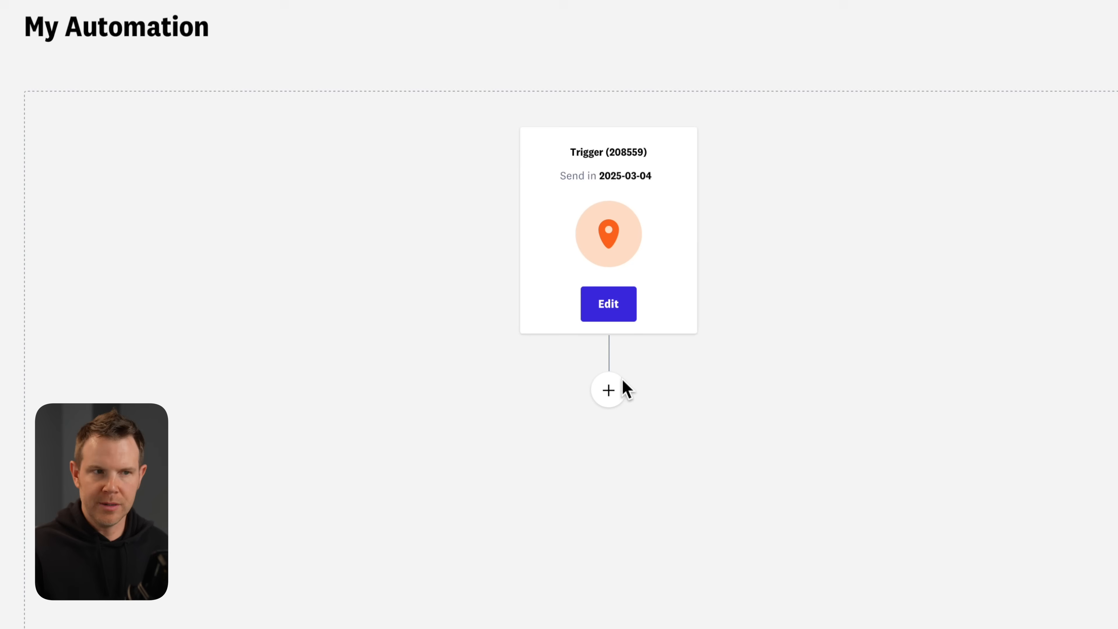
left_click(609, 397)
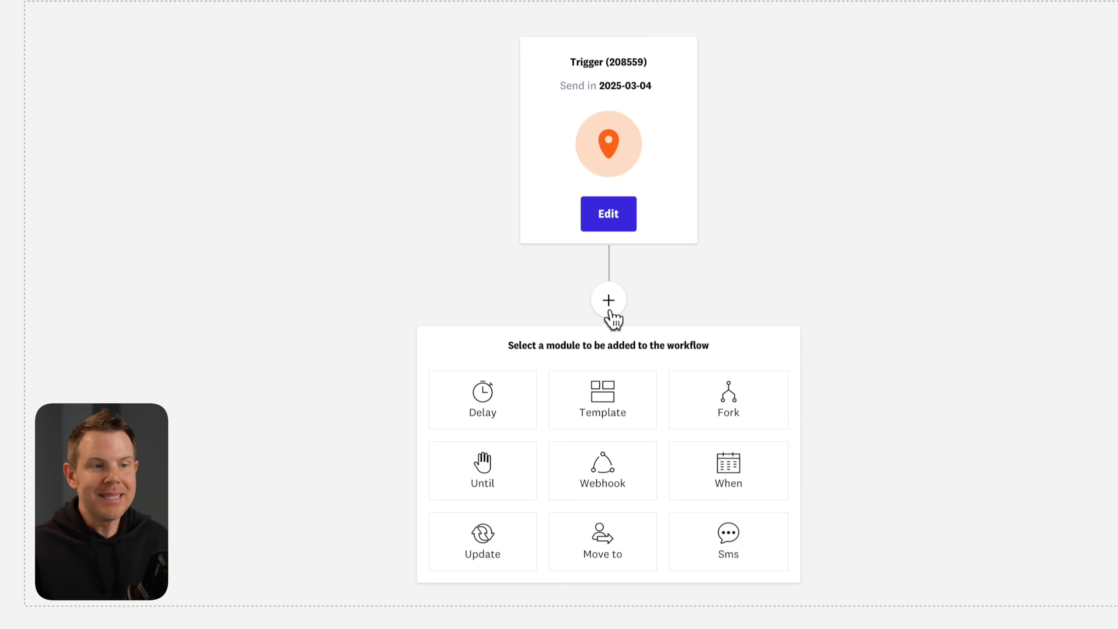
Add a Send Template step using the test 2 Labor Day template with subject My Template.
left_click(608, 422)
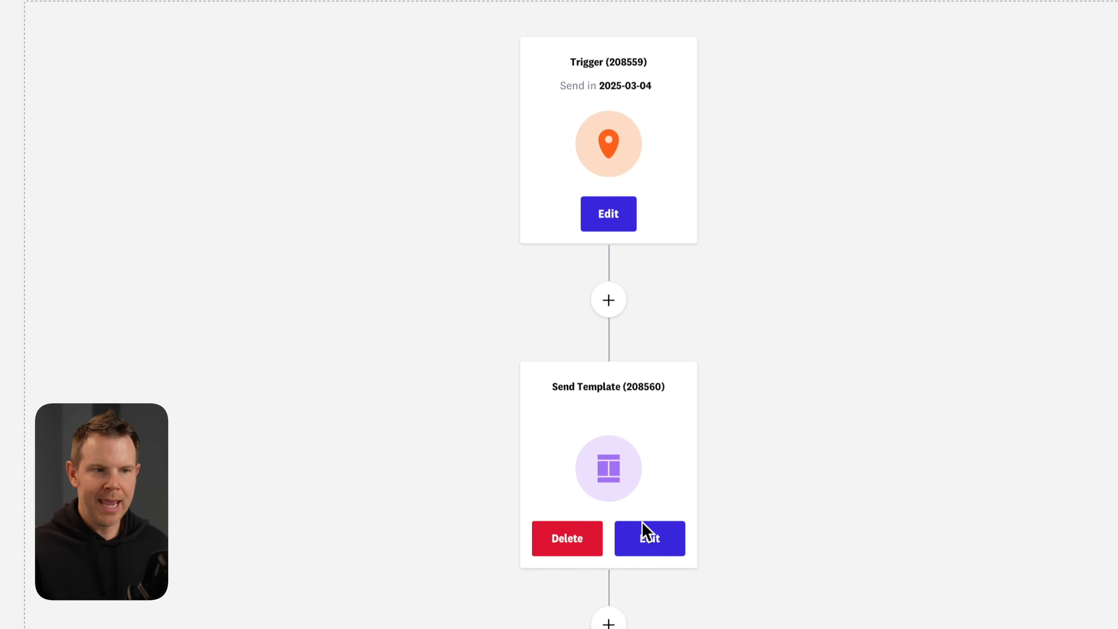
left_click(644, 535)
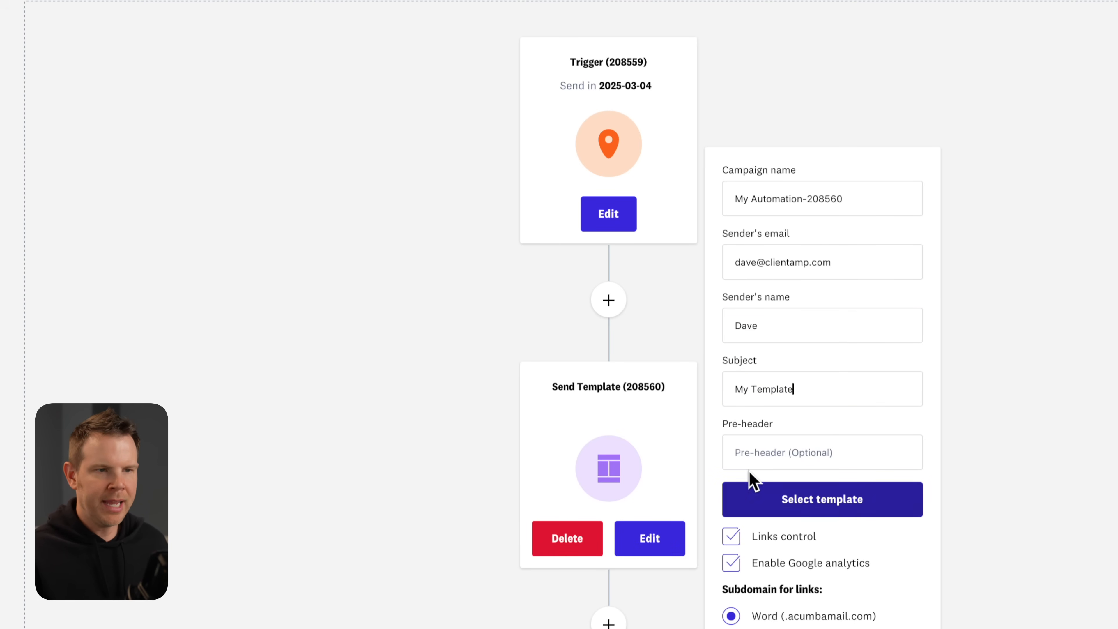
left_click(835, 513)
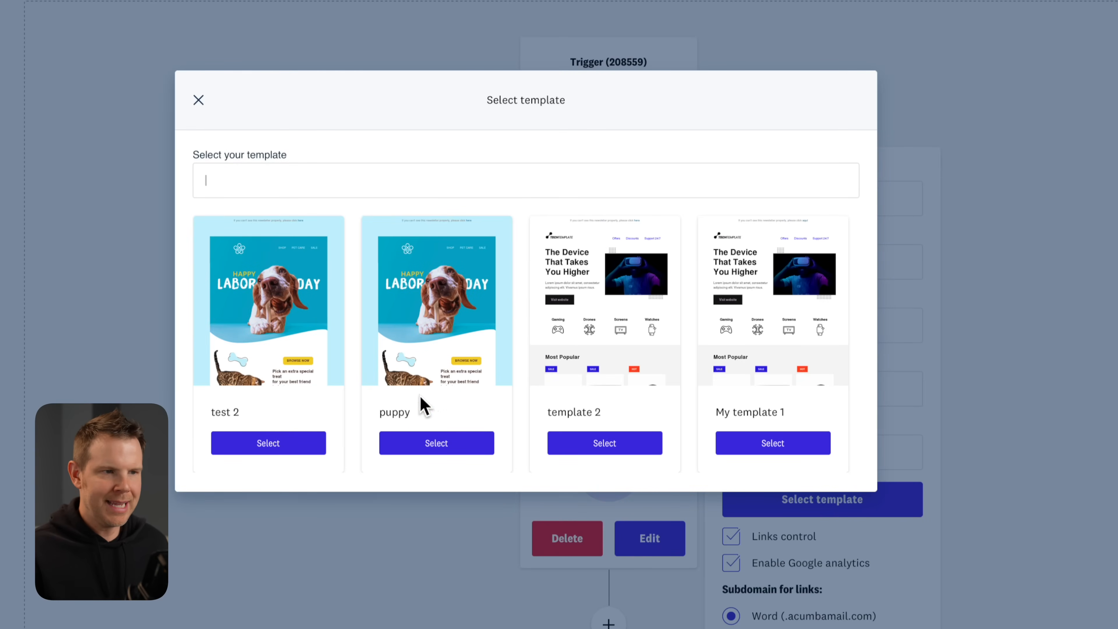
left_click(267, 445)
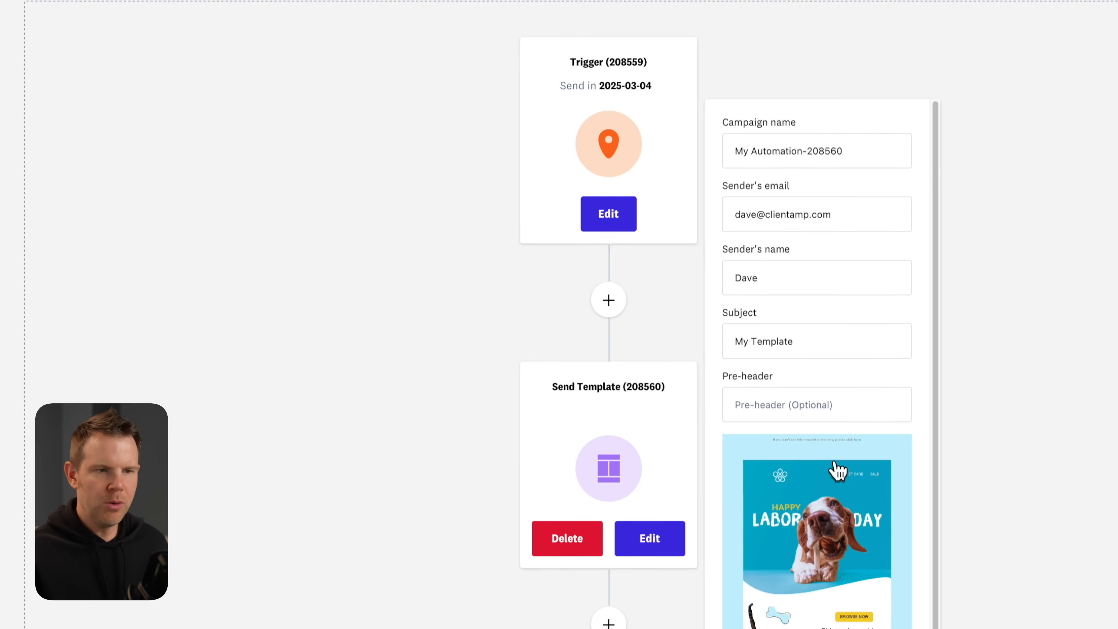
scroll(836, 467, "down", 2)
scroll(779, 537, "down", 1)
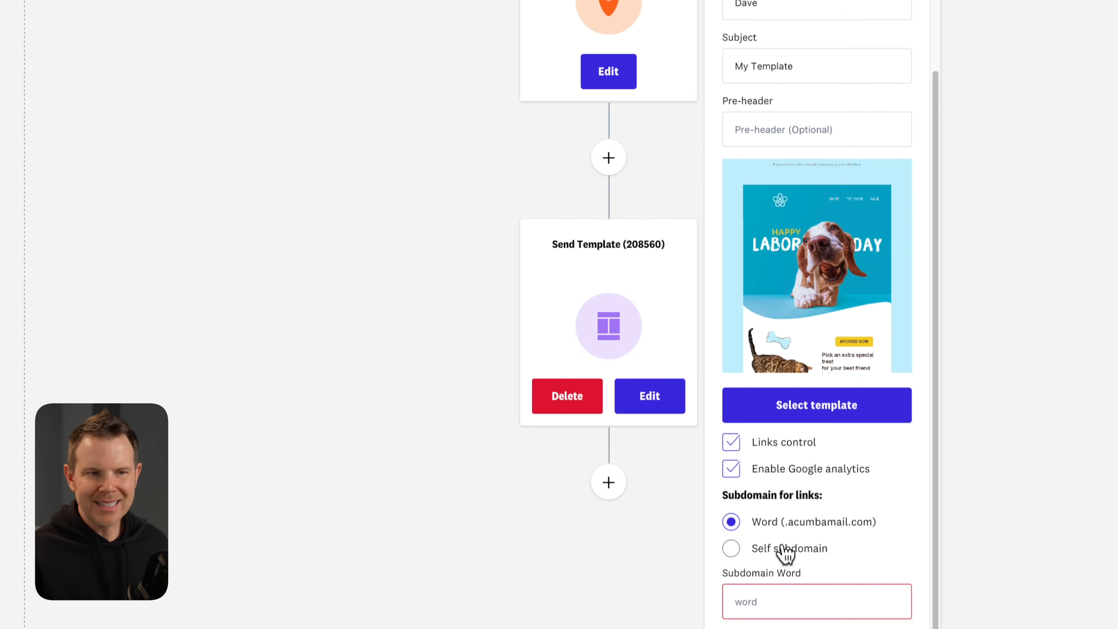
left_click(769, 604)
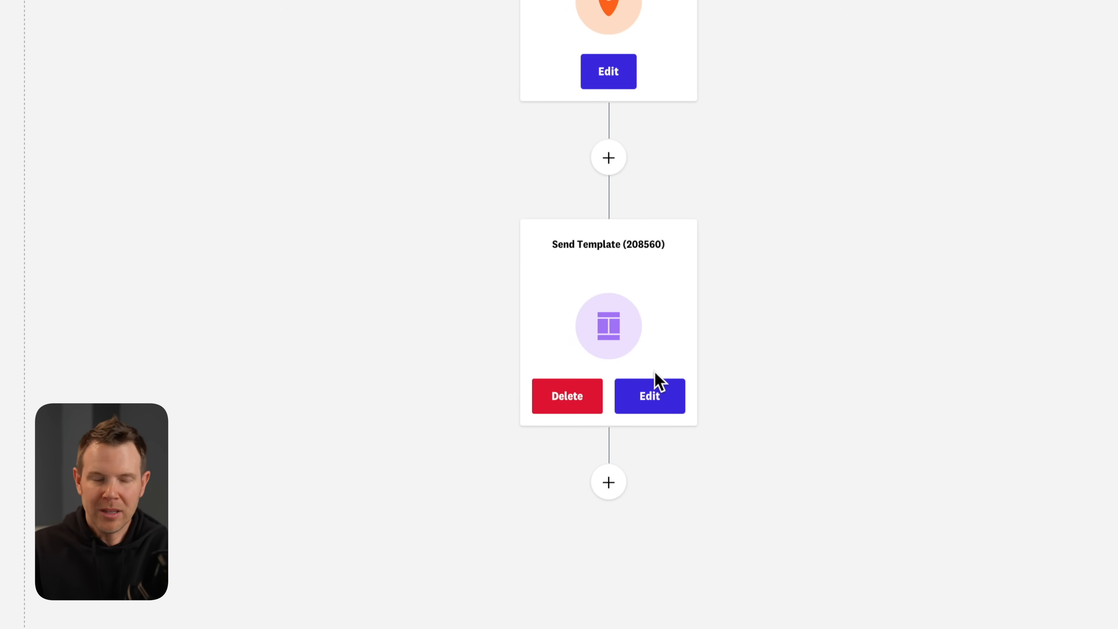
left_click(616, 488)
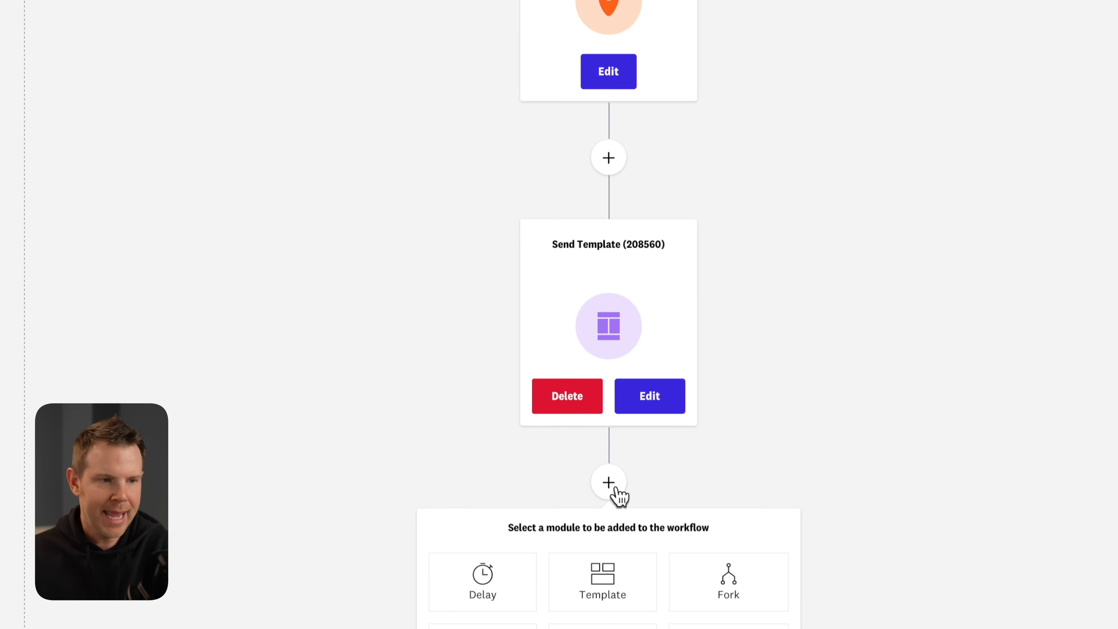
Add a fixed 2-day delay step after the email.
scroll(584, 492, "down", 1)
left_click(495, 531)
scroll(508, 526, "down", 4)
left_click(666, 444)
left_click(776, 294)
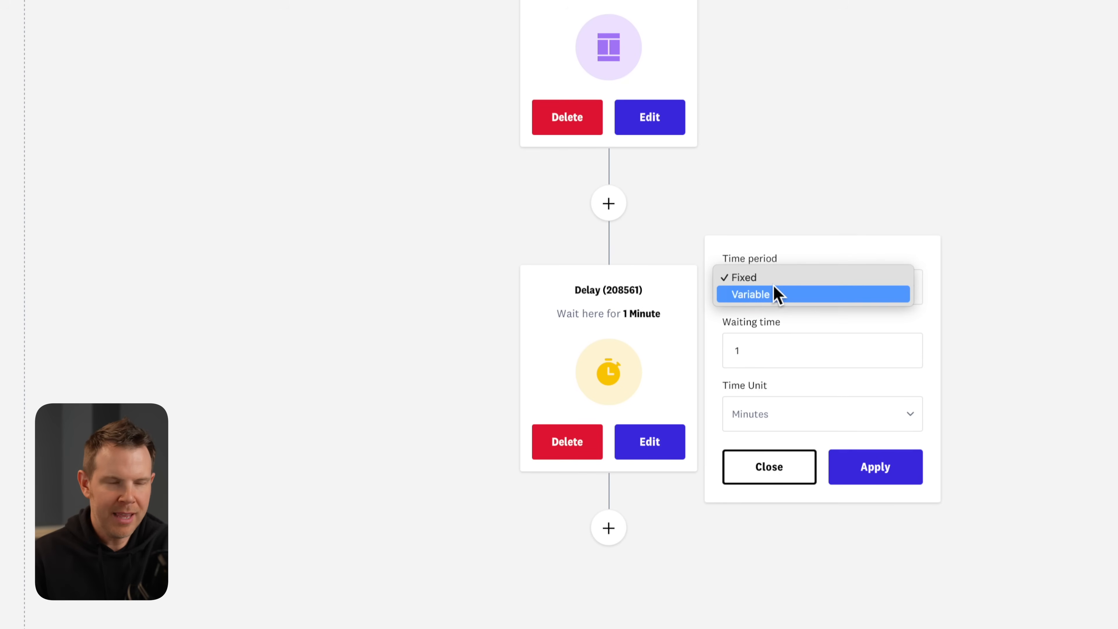
left_click(761, 279)
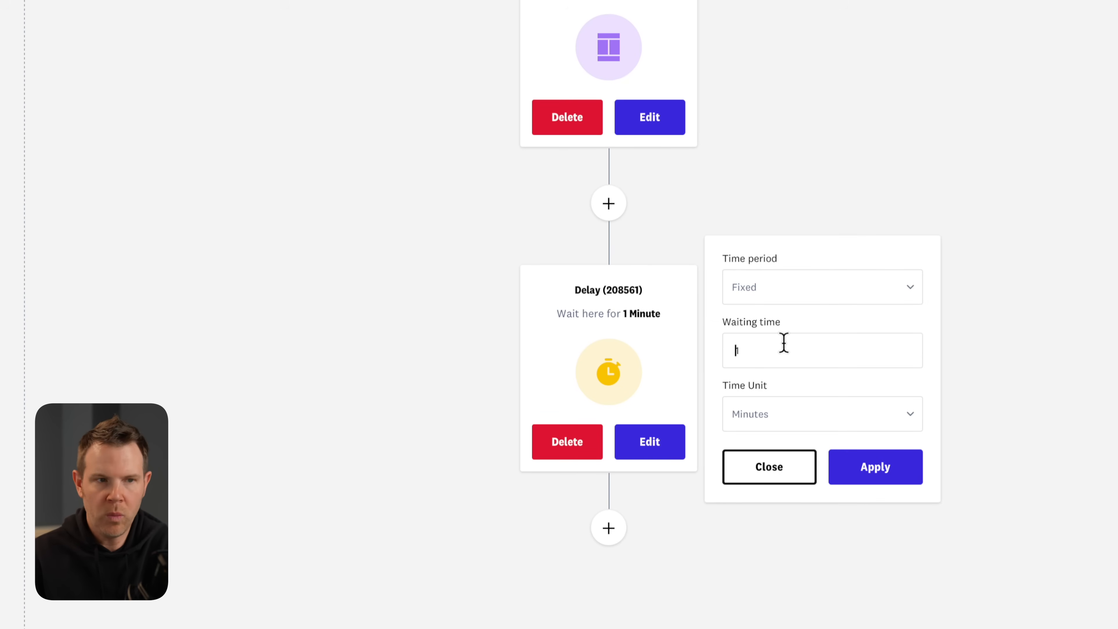
left_click(806, 419)
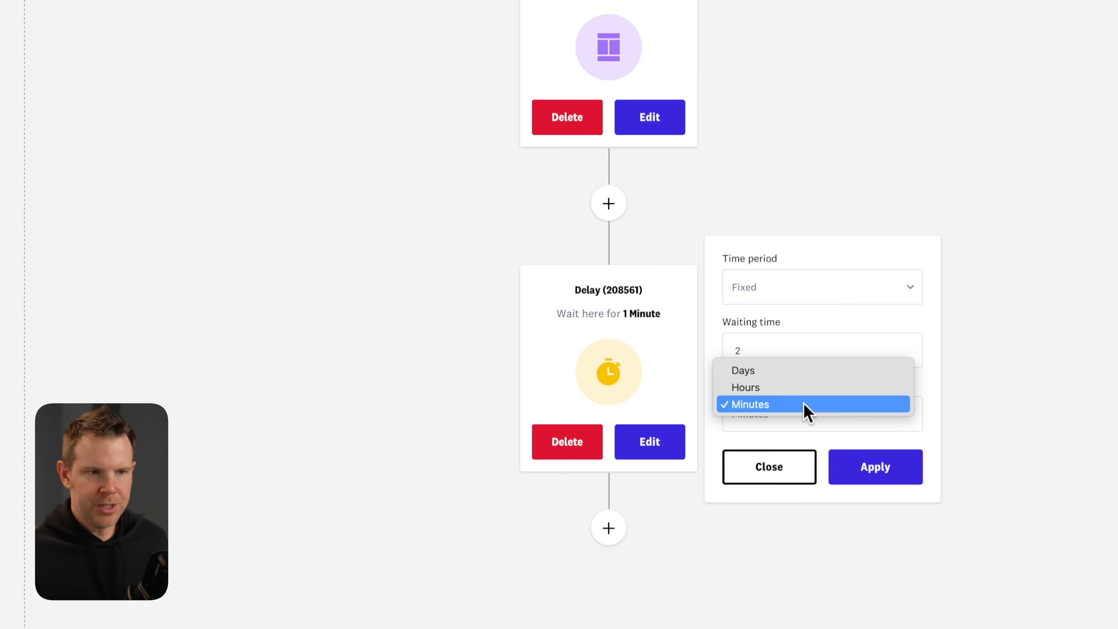
left_click(792, 370)
left_click(895, 478)
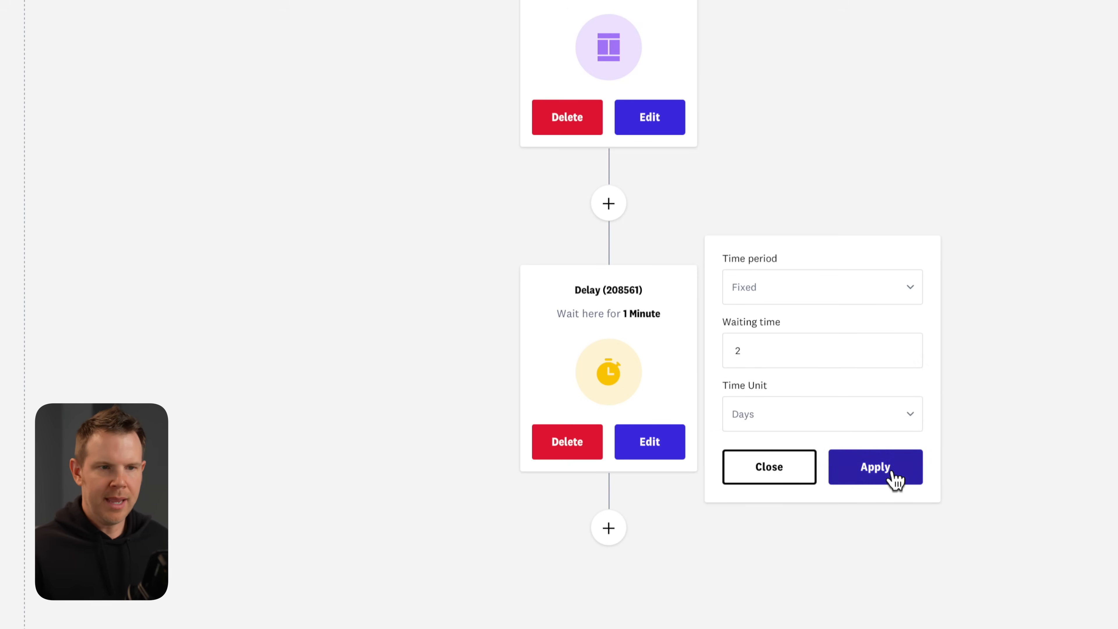
scroll(643, 328, "down", 5)
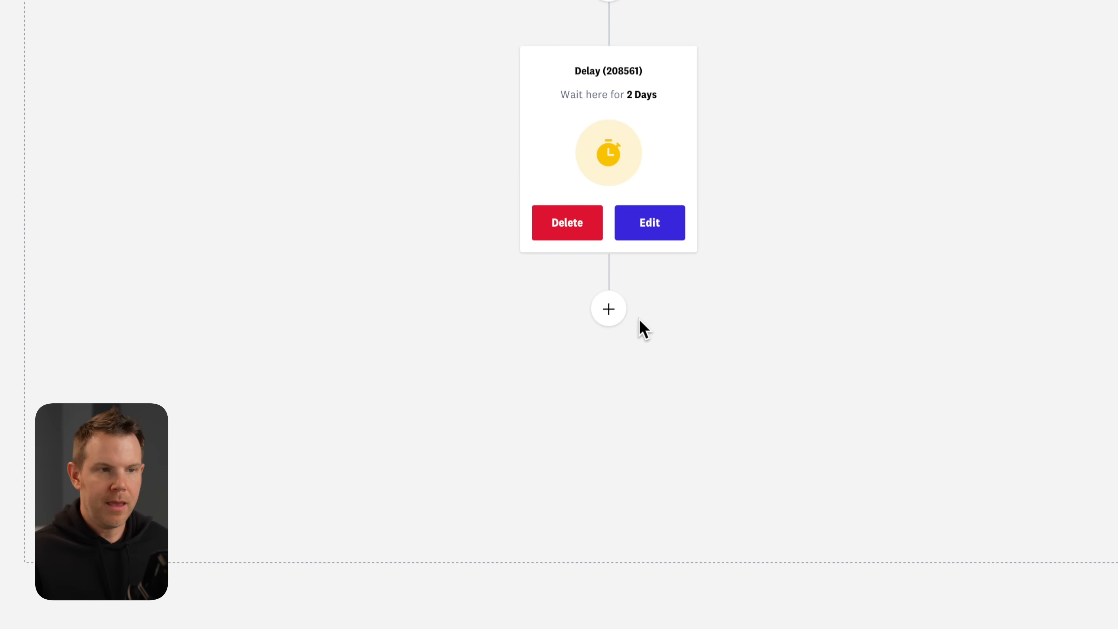
Add a fork that splits contacts on clicking any link in My Automation-208560.
left_click(617, 321)
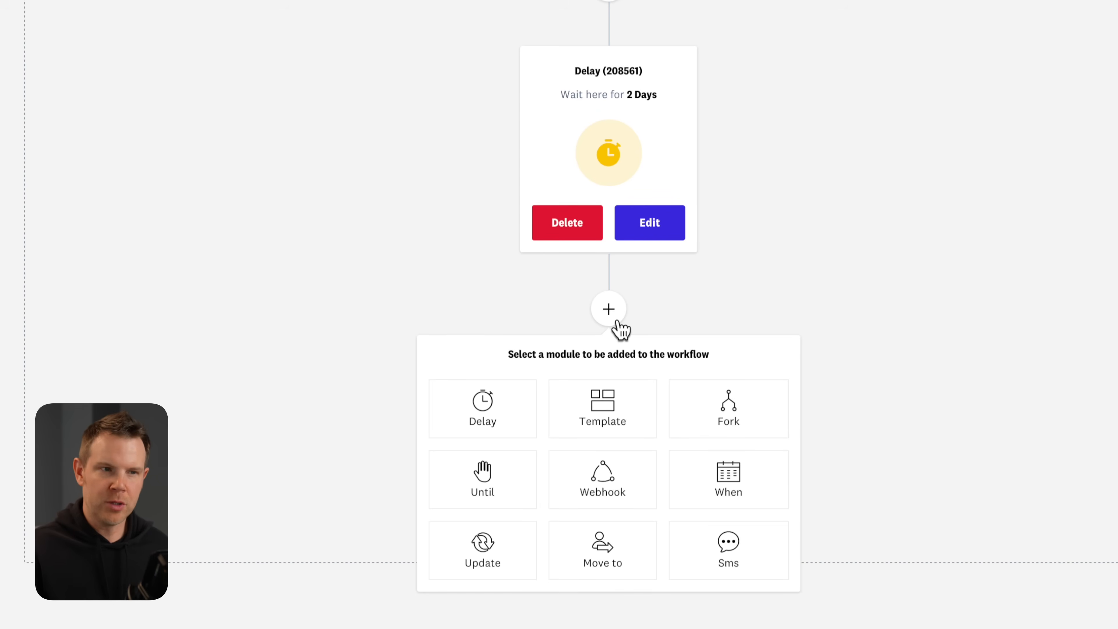
left_click(753, 415)
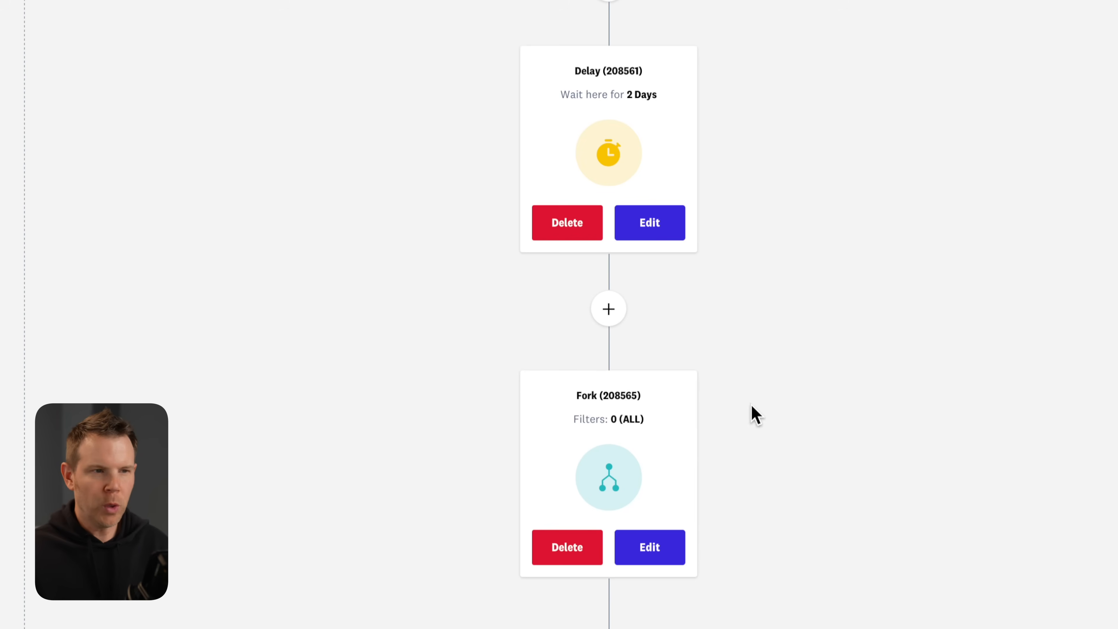
left_click(677, 546)
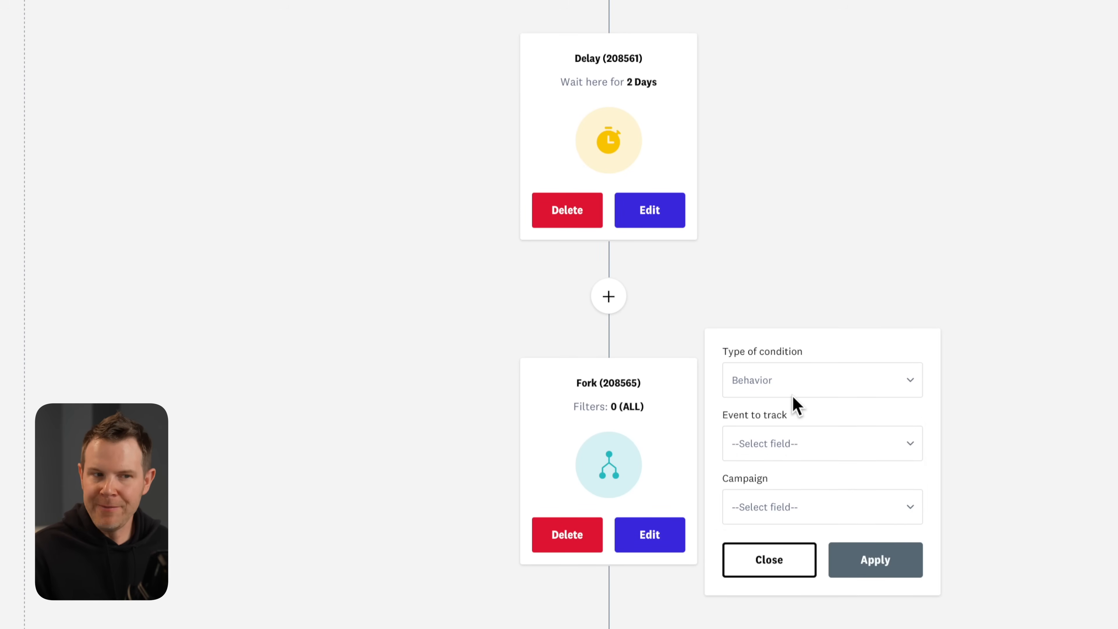
left_click(781, 442)
left_click(791, 462)
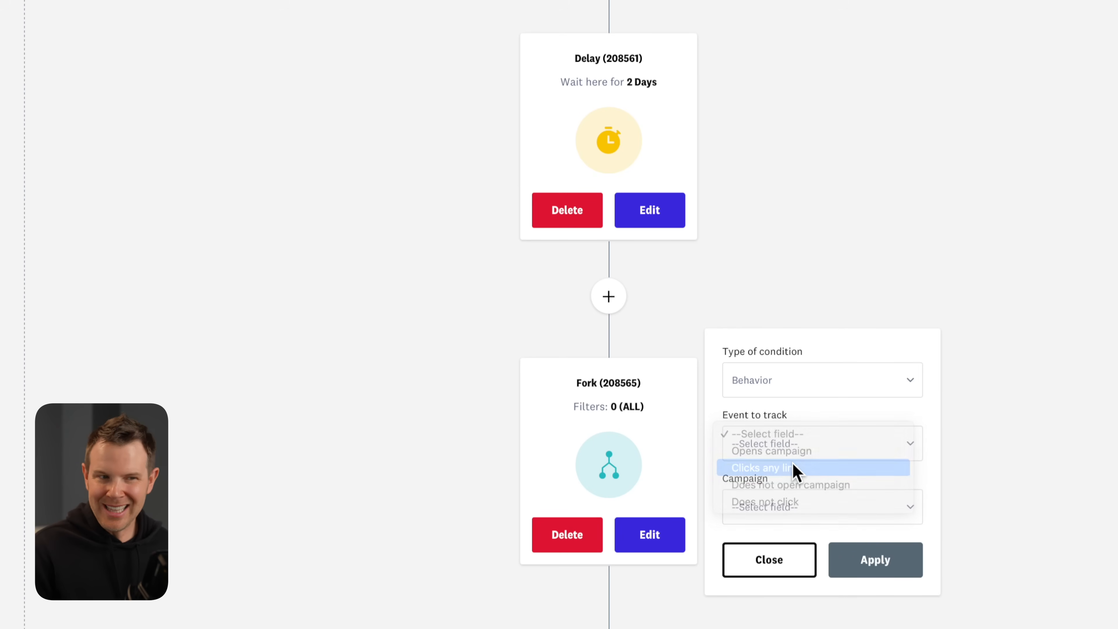
left_click(810, 491)
left_click(788, 513)
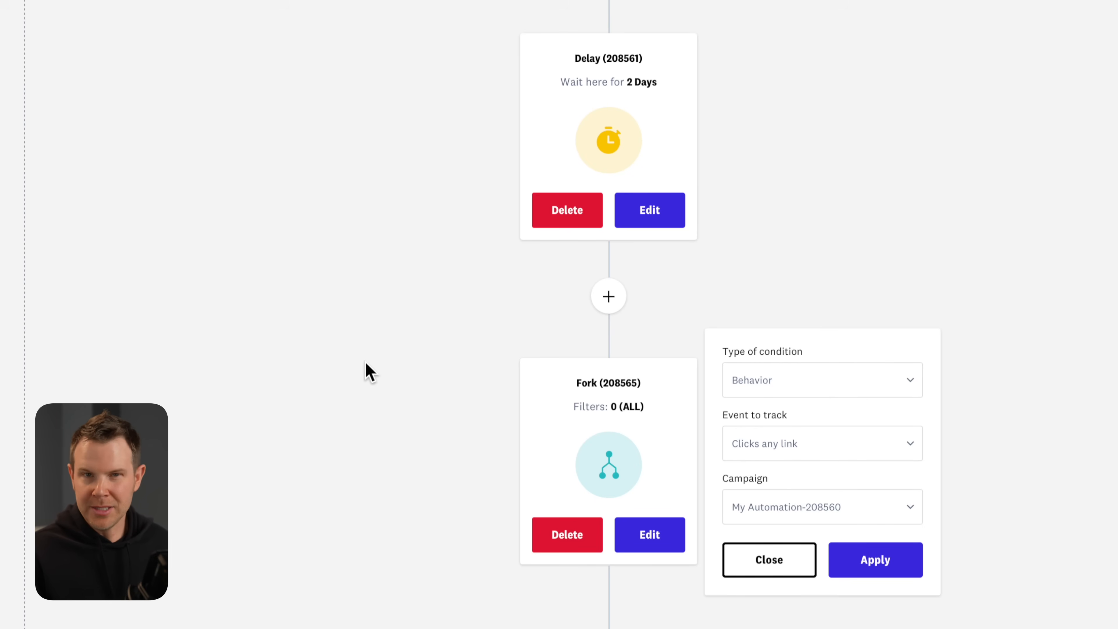
left_click(878, 558)
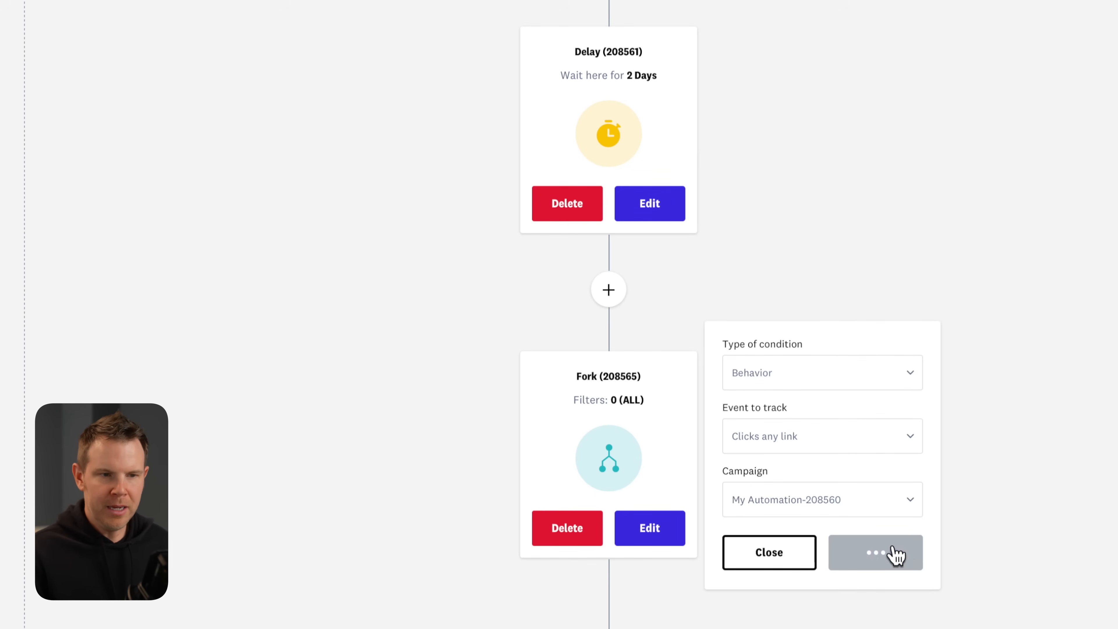
scroll(893, 530, "down", 5)
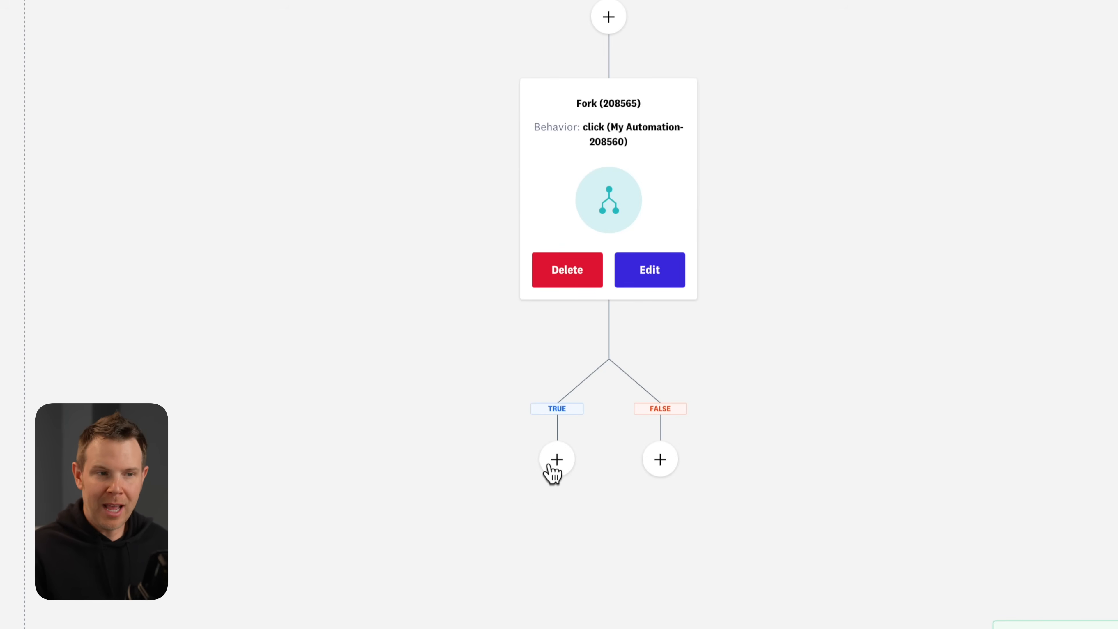
Add a Send Template step on the TRUE branch, then try adding an SMS step after the trigger.
left_click(558, 464)
left_click(559, 573)
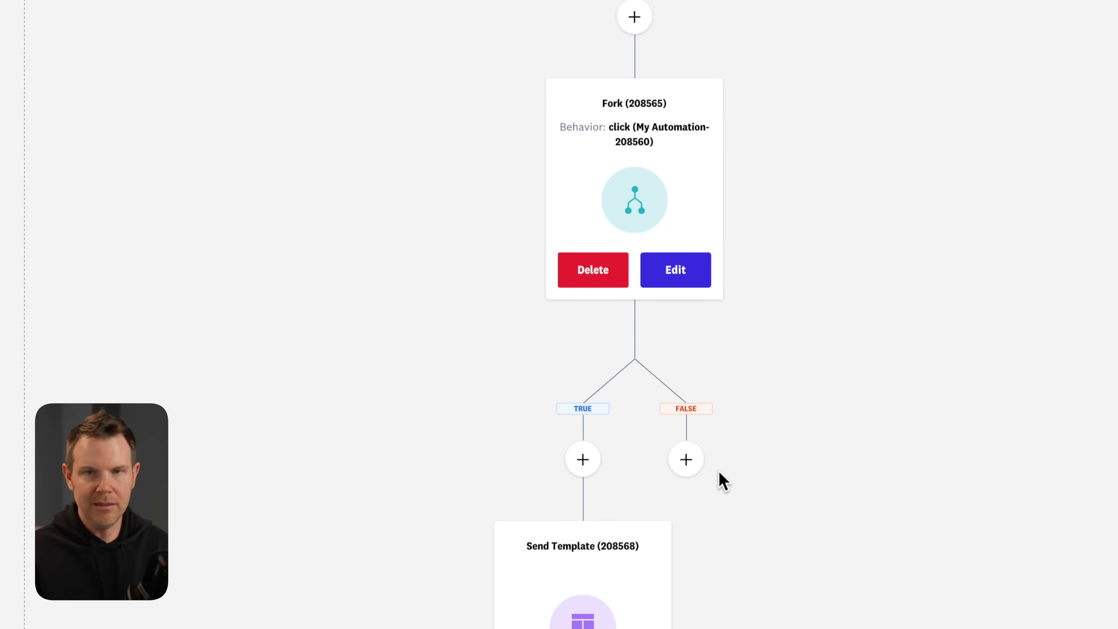
scroll(815, 499, "up", 6)
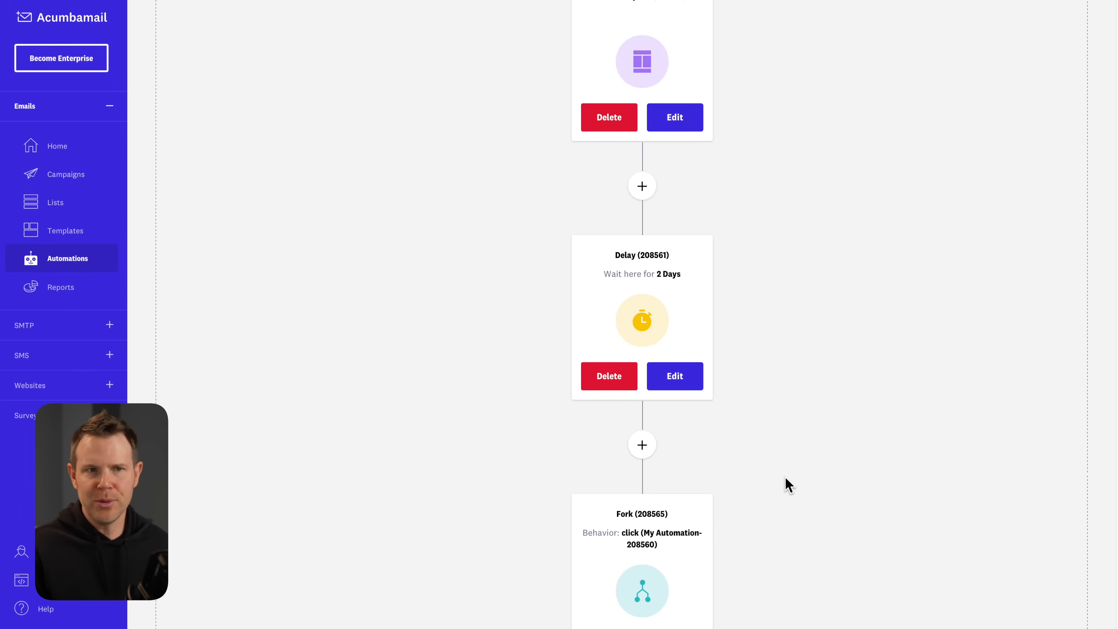
scroll(786, 484, "up", 8)
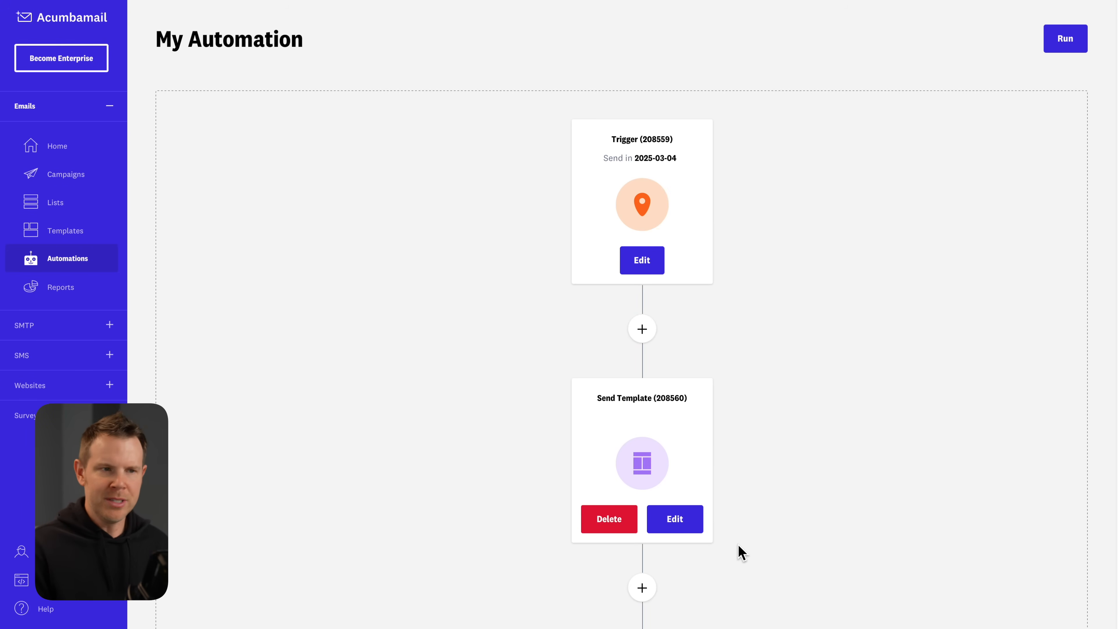
left_click(638, 331)
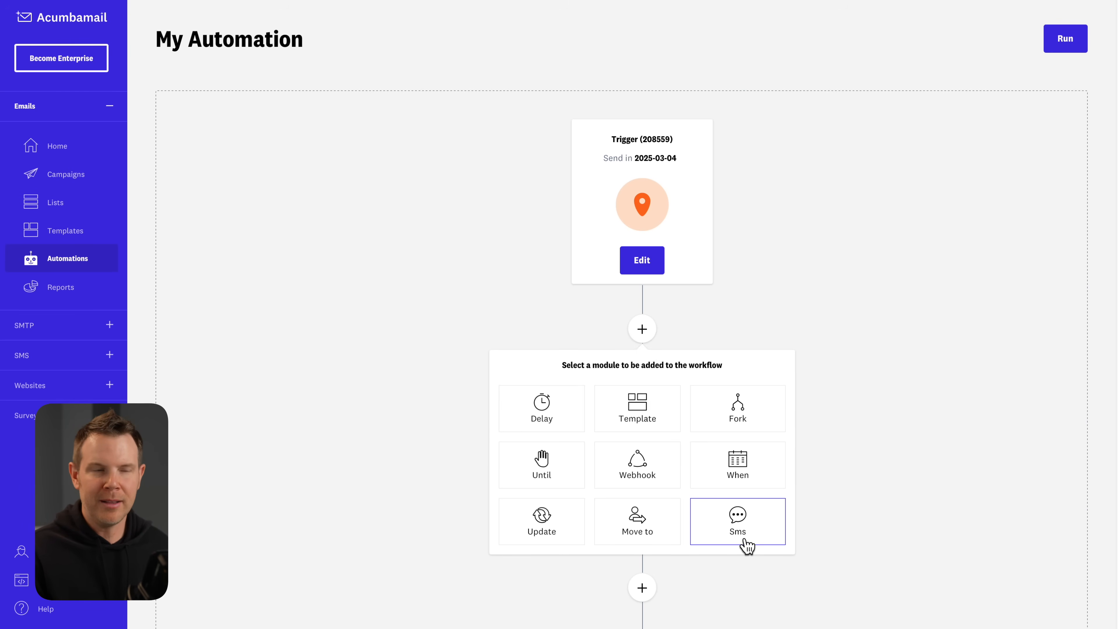
left_click(744, 528)
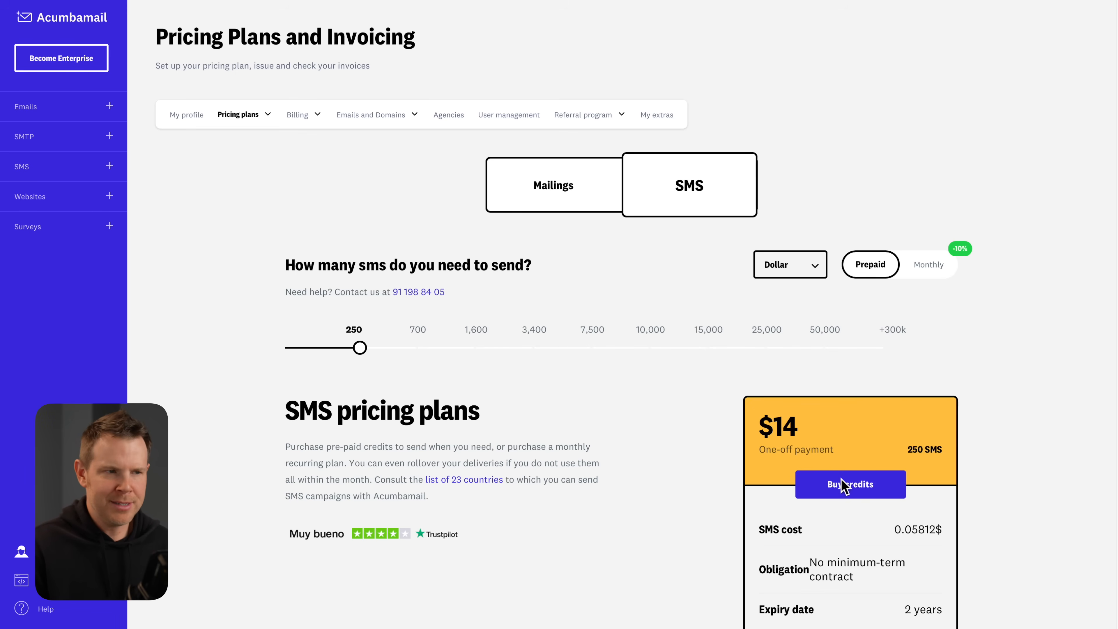
Compare SMS bundle prices for 10,000 messages, prepaid versus monthly.
left_click_drag(359, 348, 653, 346)
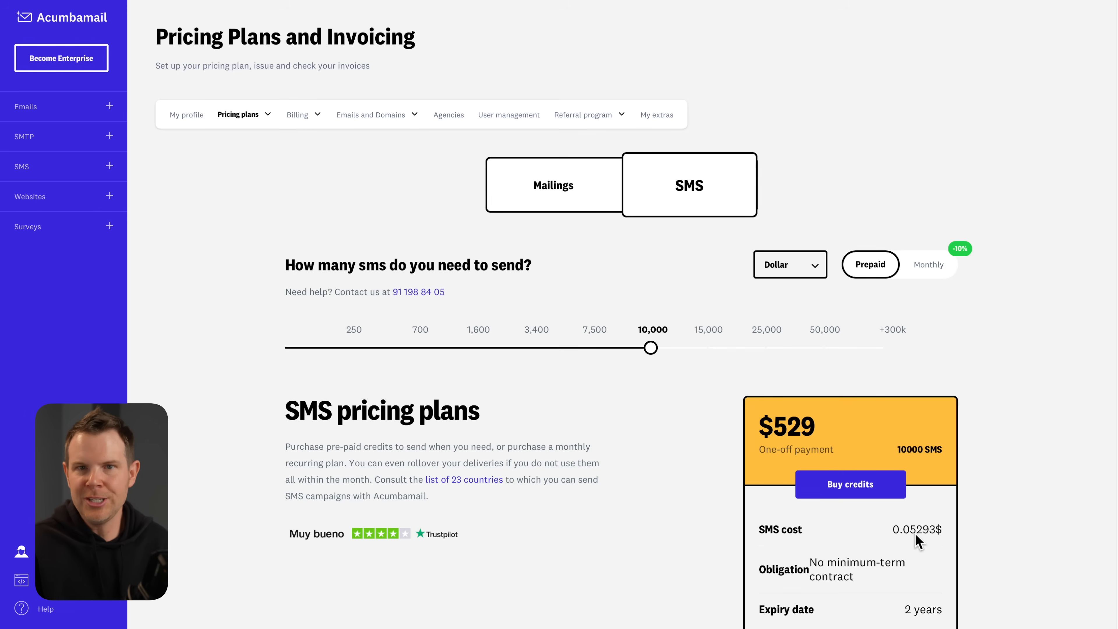
scroll(924, 396, "down", 1)
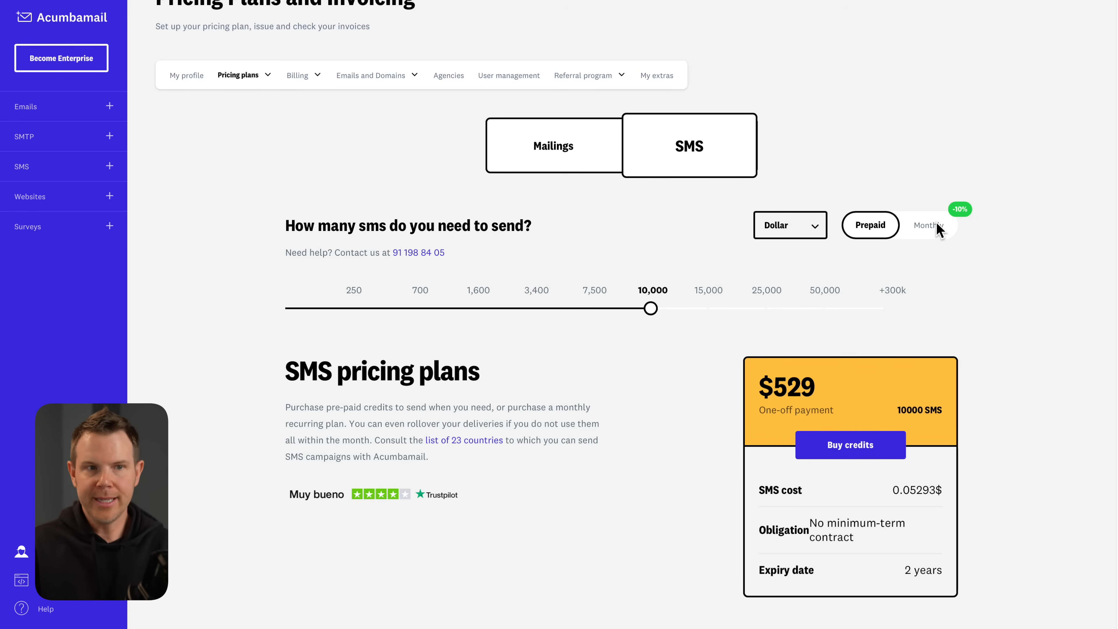
left_click(937, 228)
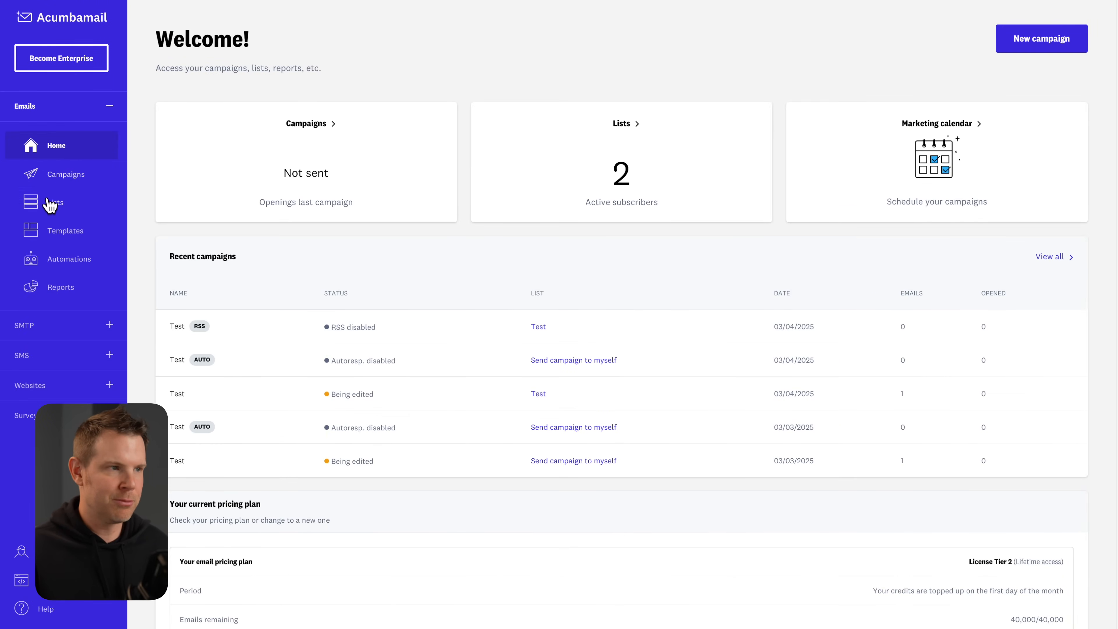
Create a new list named 'All Contacts' and go to adding its subscribers.
left_click(56, 203)
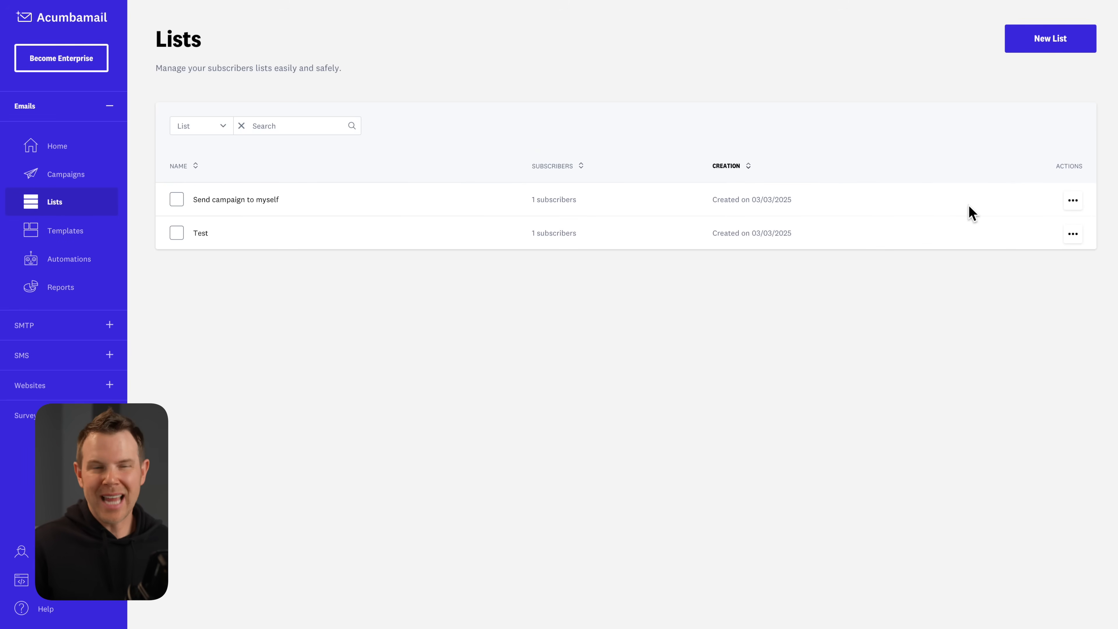
left_click(1050, 40)
left_click(623, 287)
type("All Contacts")
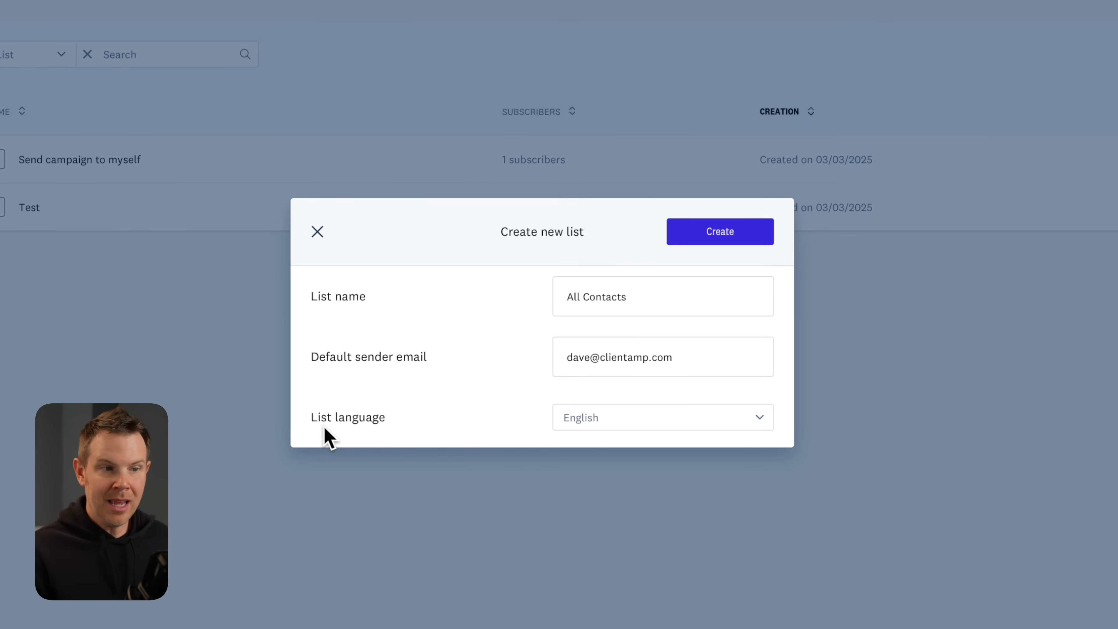
left_click(738, 236)
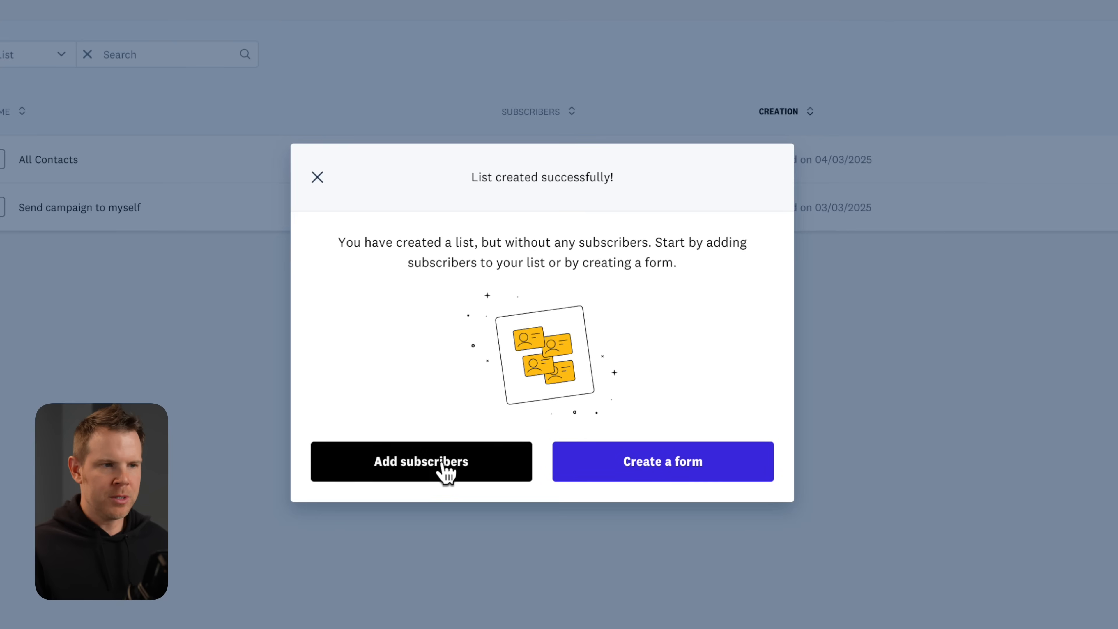
left_click(444, 471)
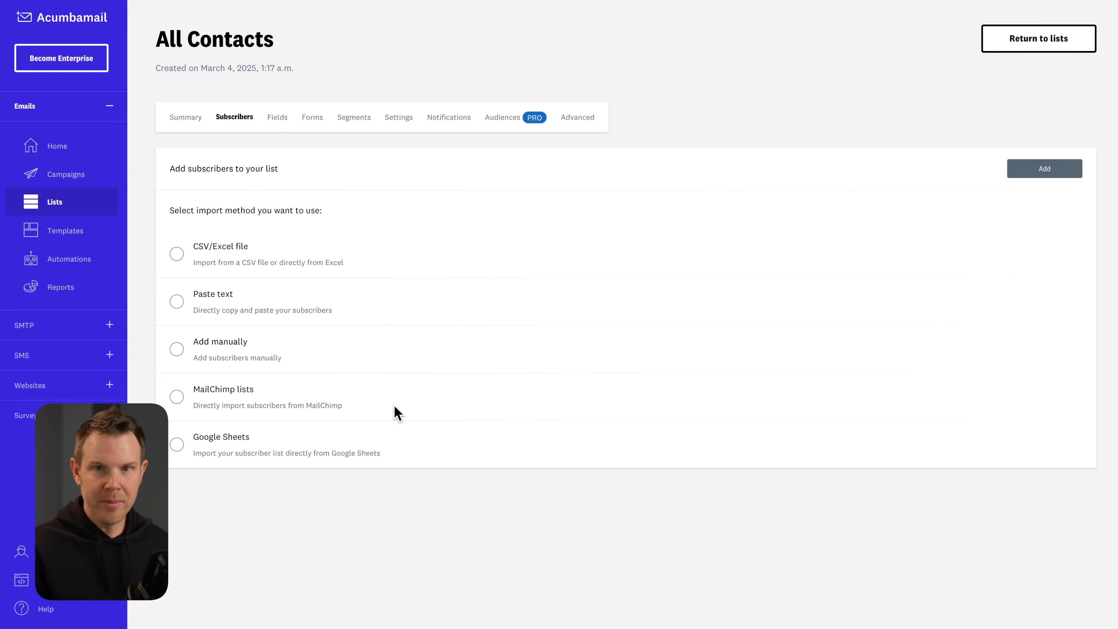
Import members.2025-03-03.csv into All Contacts, mapping the email column.
left_click(175, 256)
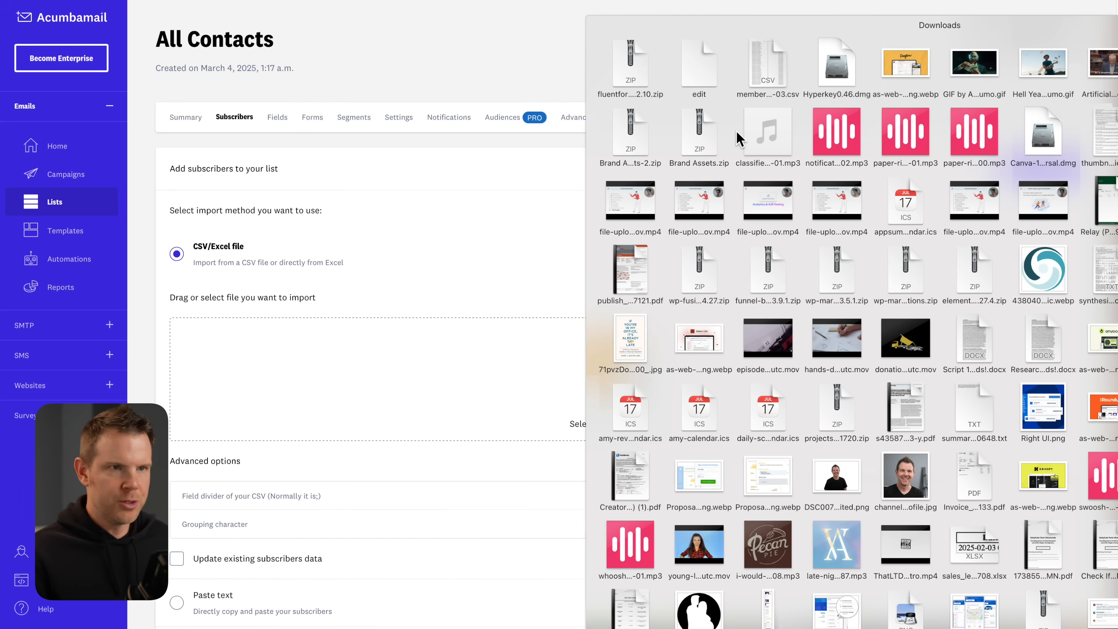
left_click_drag(772, 78, 538, 388)
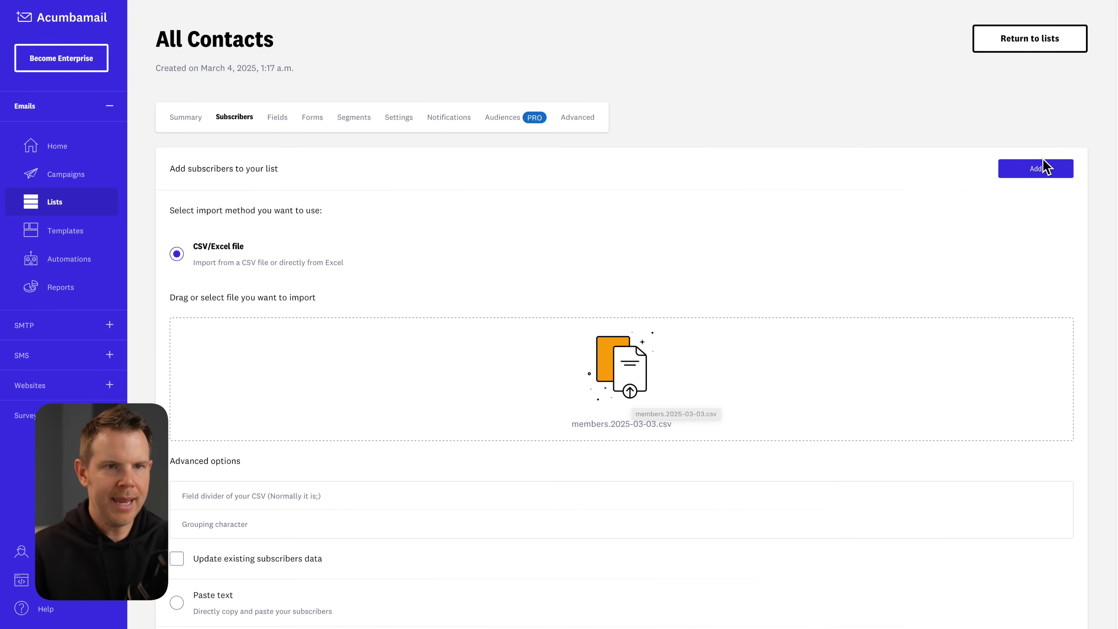
left_click(1043, 172)
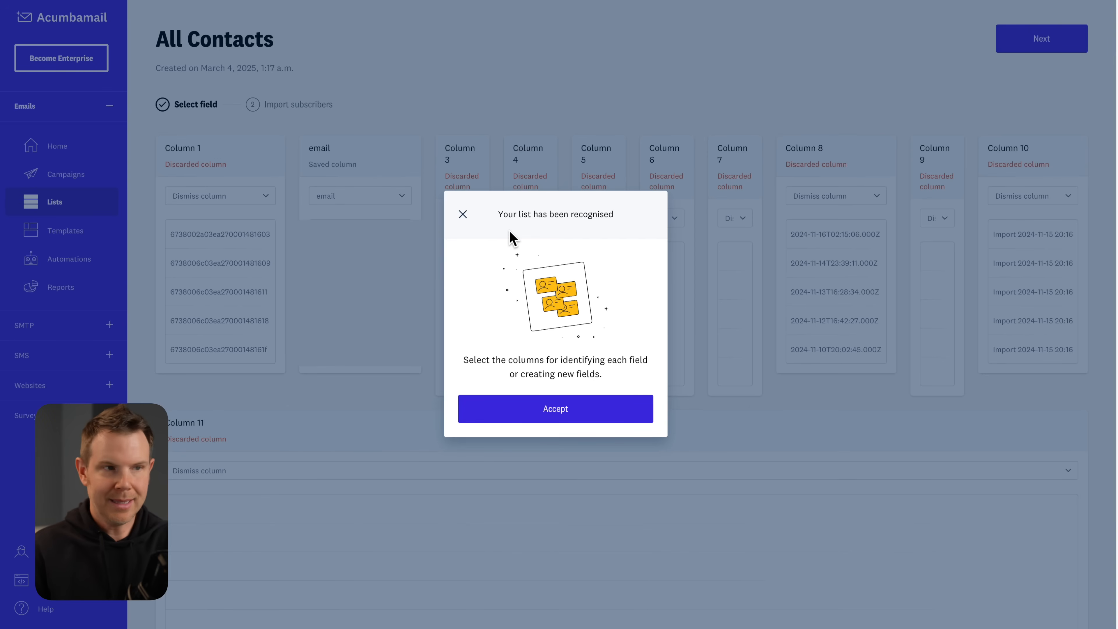
left_click(570, 412)
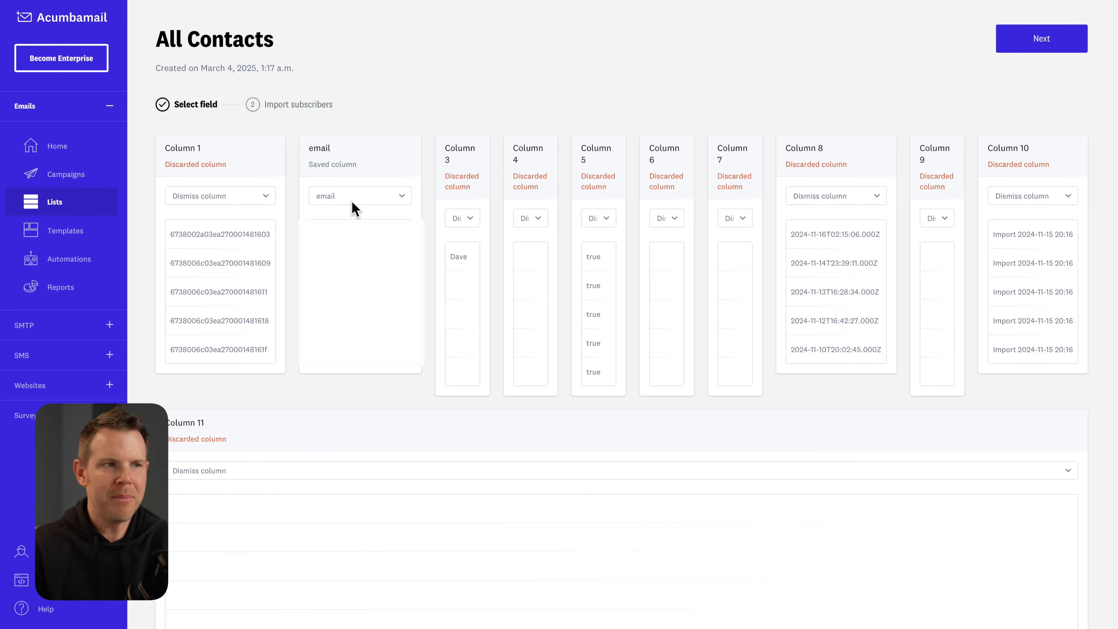
left_click(1020, 49)
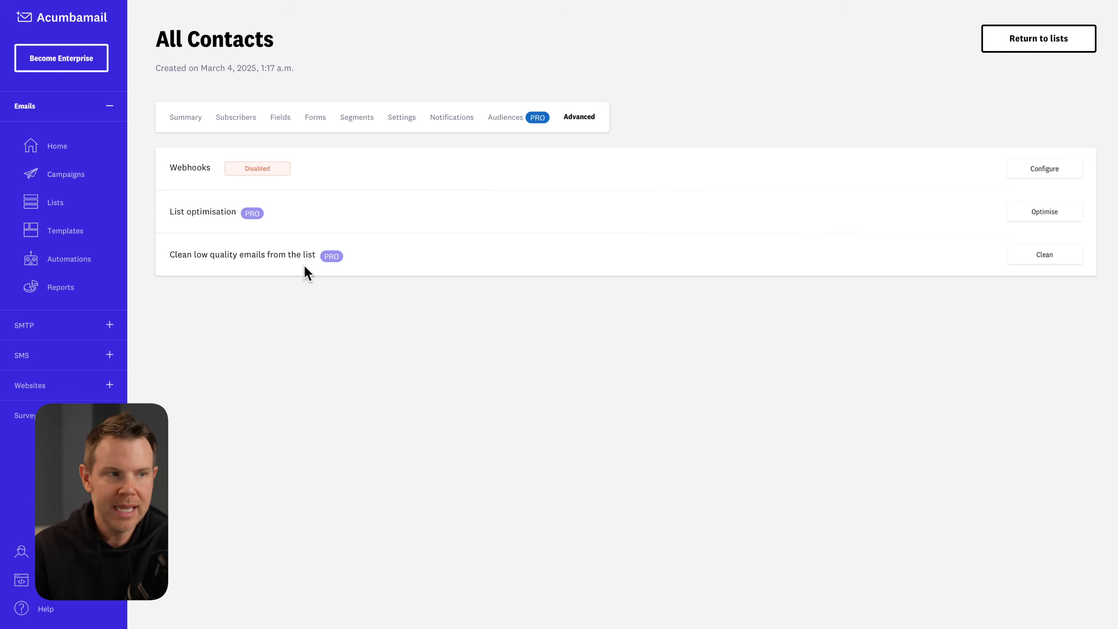
Remove low-quality subscribers, then analyse the list with soft-bounce threshold 3 and unopened threshold 6.
left_click(1060, 258)
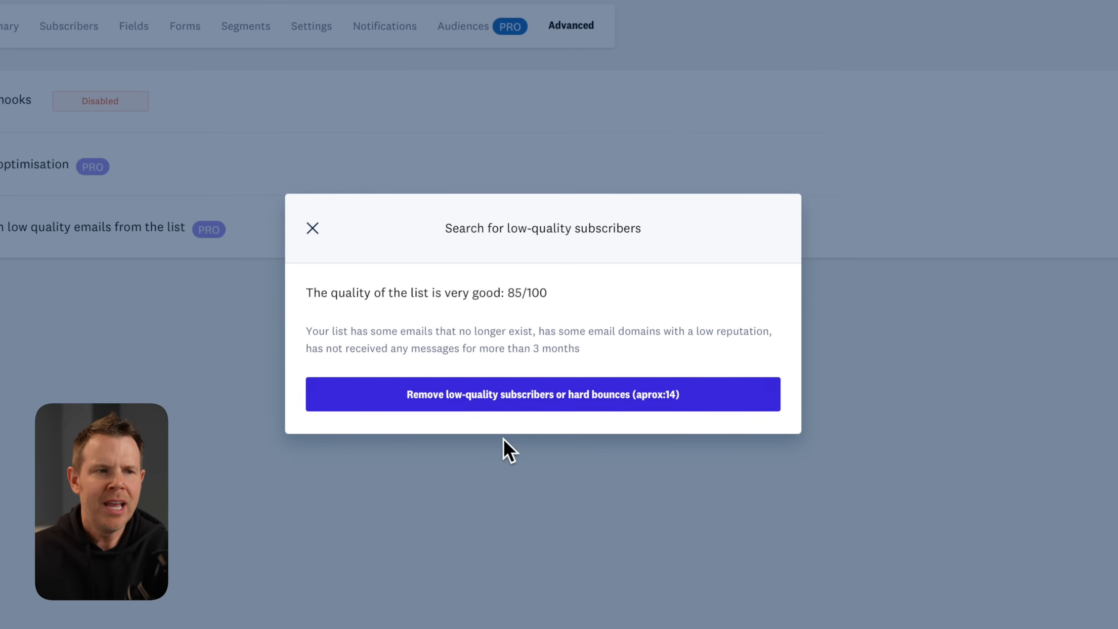
left_click(638, 397)
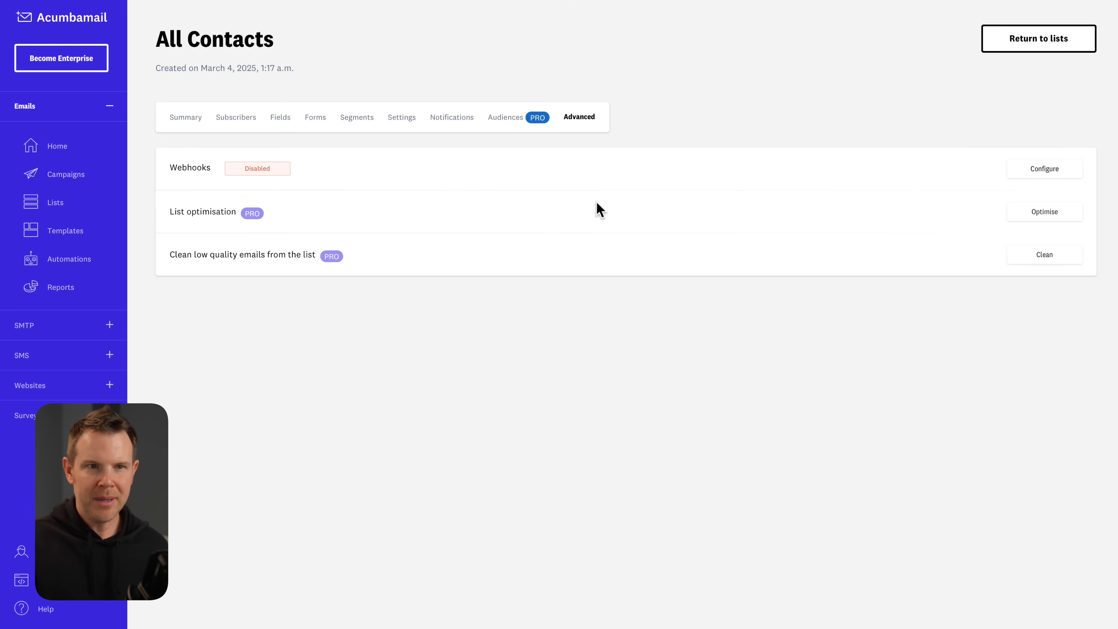
left_click(1023, 213)
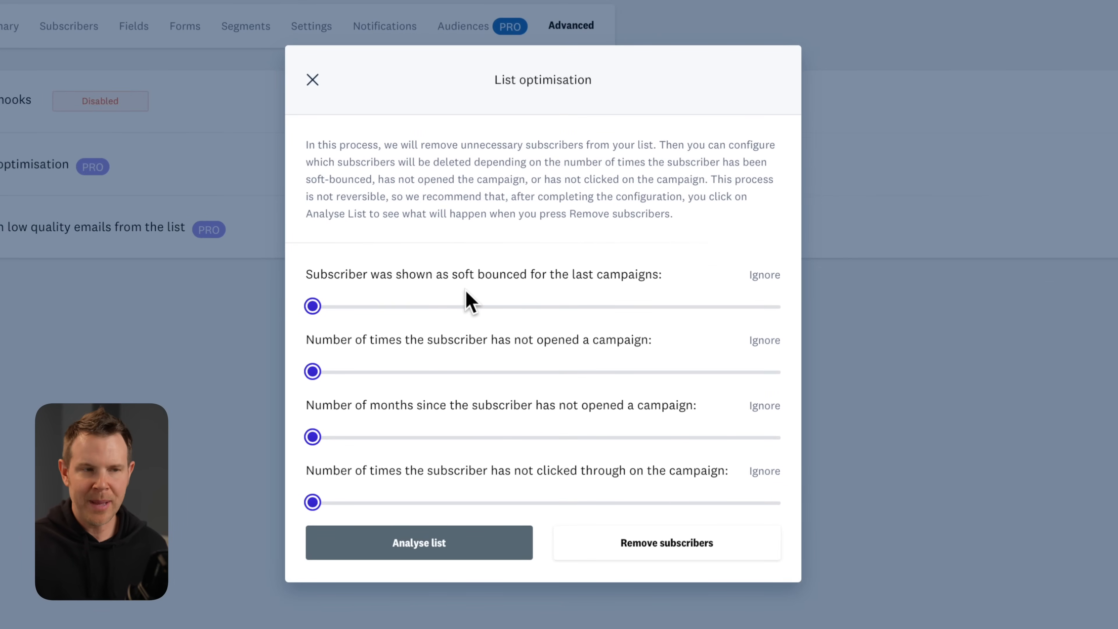
left_click_drag(312, 305, 355, 306)
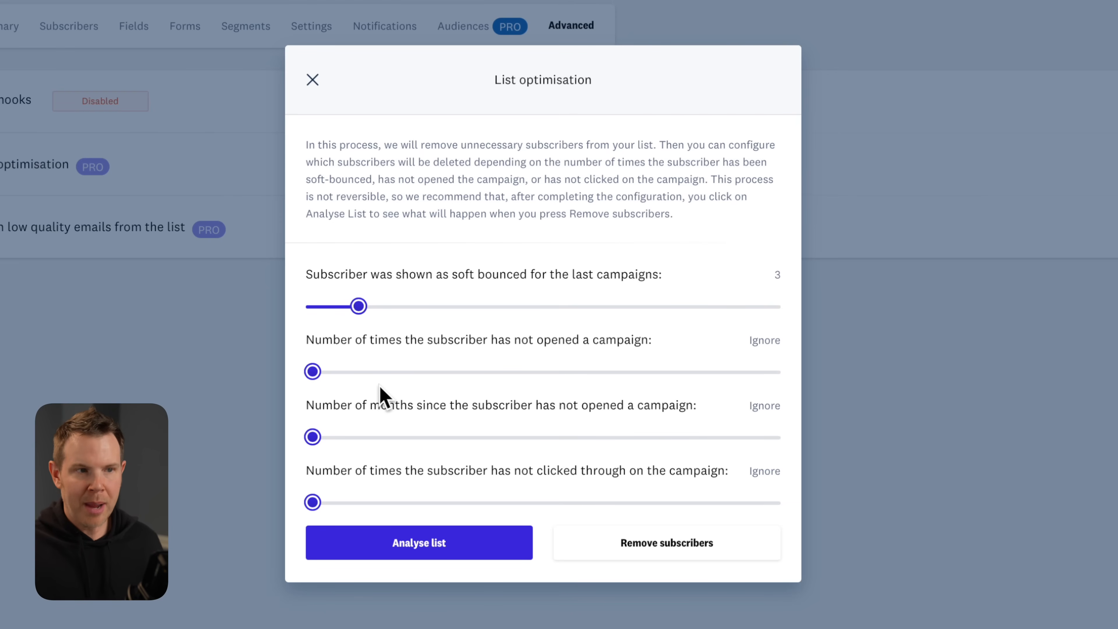
left_click_drag(313, 372, 403, 372)
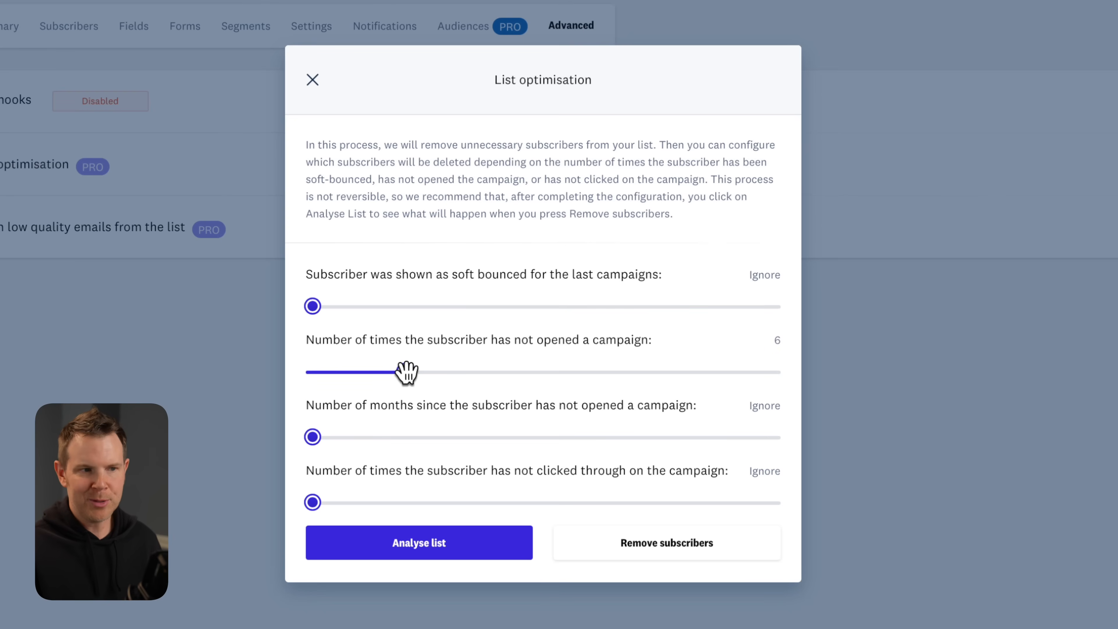
left_click(472, 542)
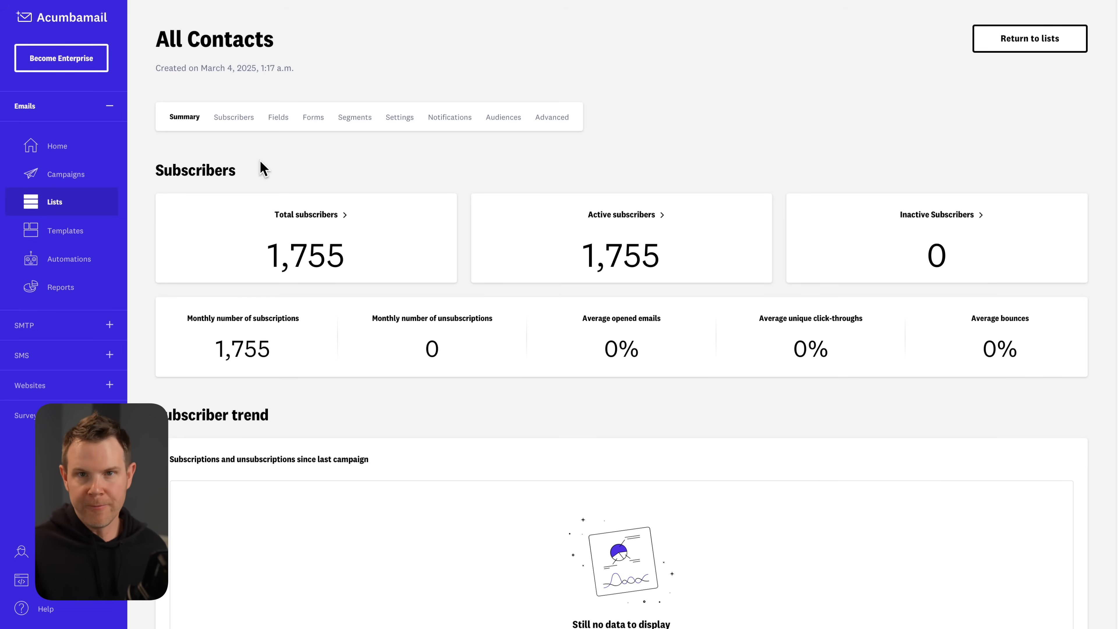
Start a new classic embeddable form from the list's Forms page and name it 'My Form'.
left_click(314, 118)
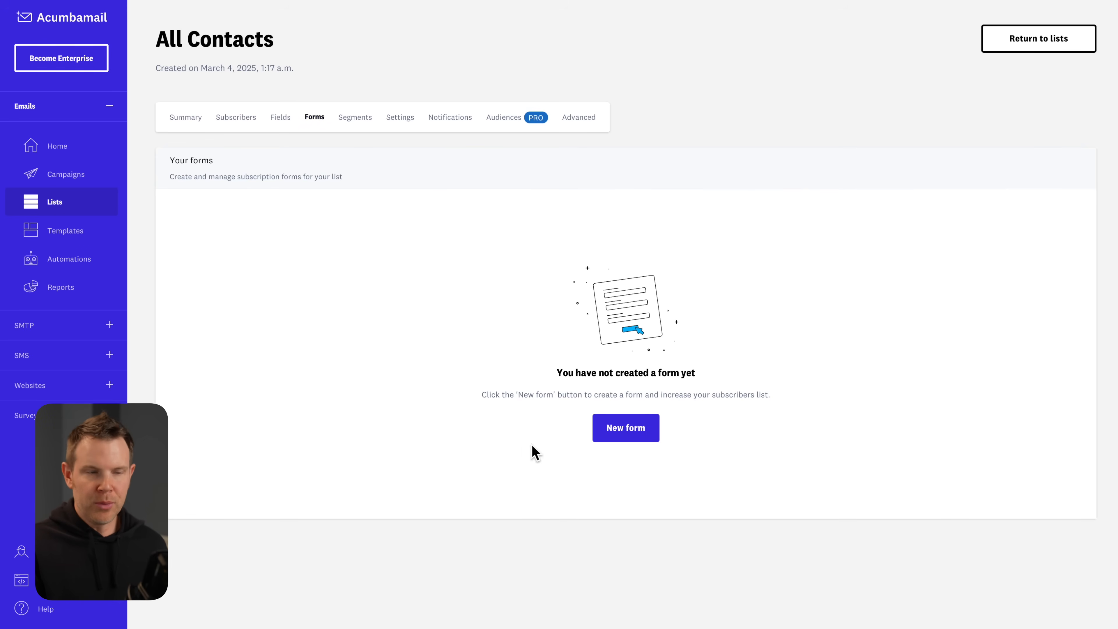
left_click(621, 445)
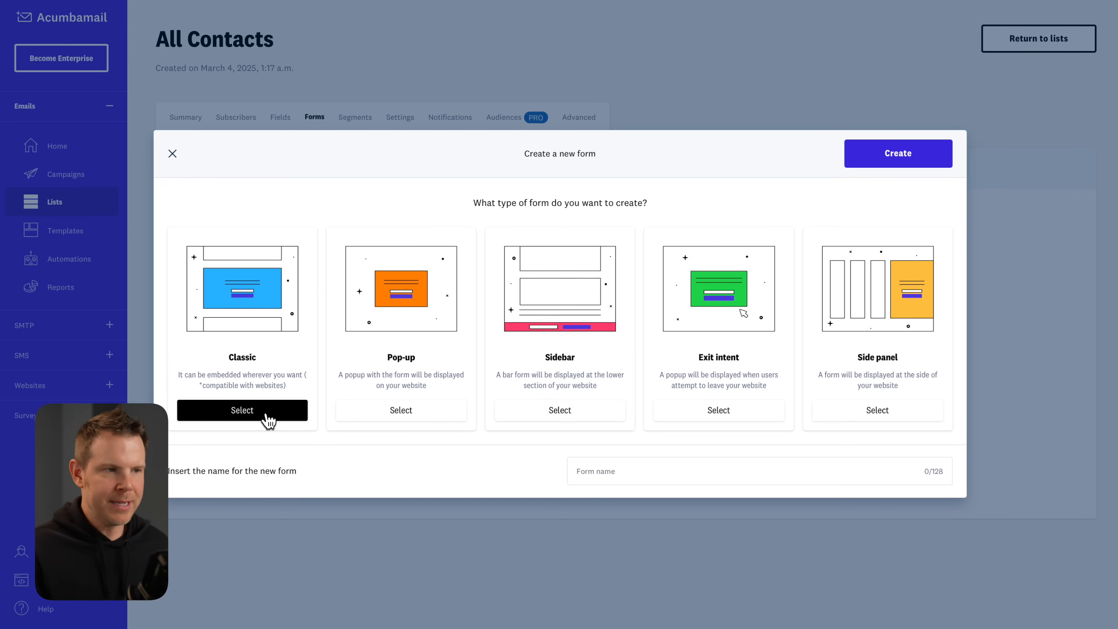
left_click(248, 417)
left_click(634, 469)
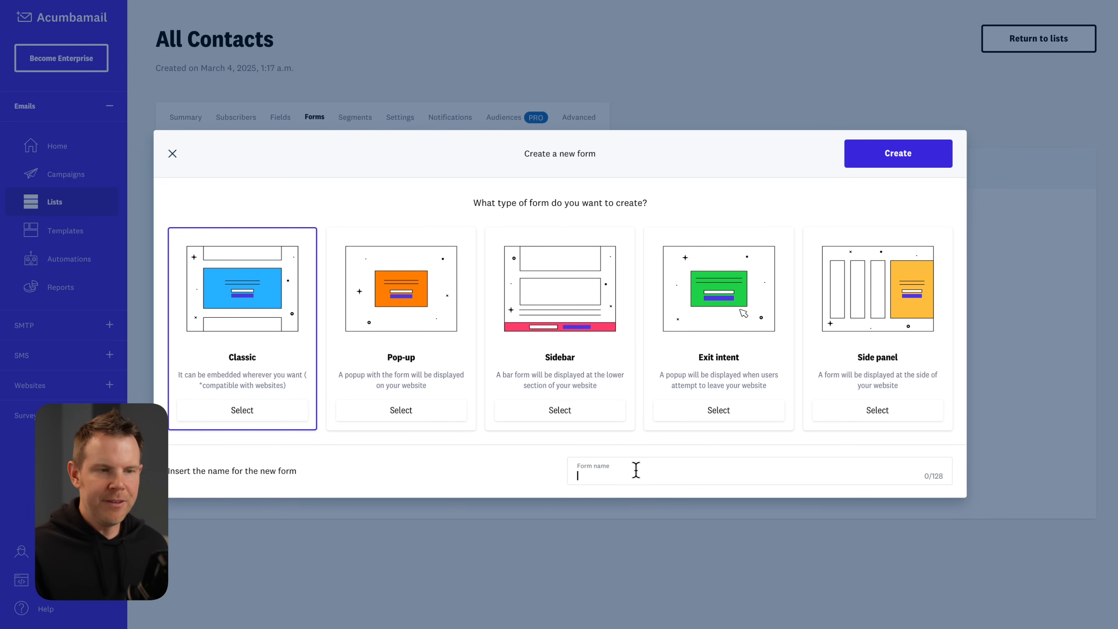
type("My Form")
left_click(924, 154)
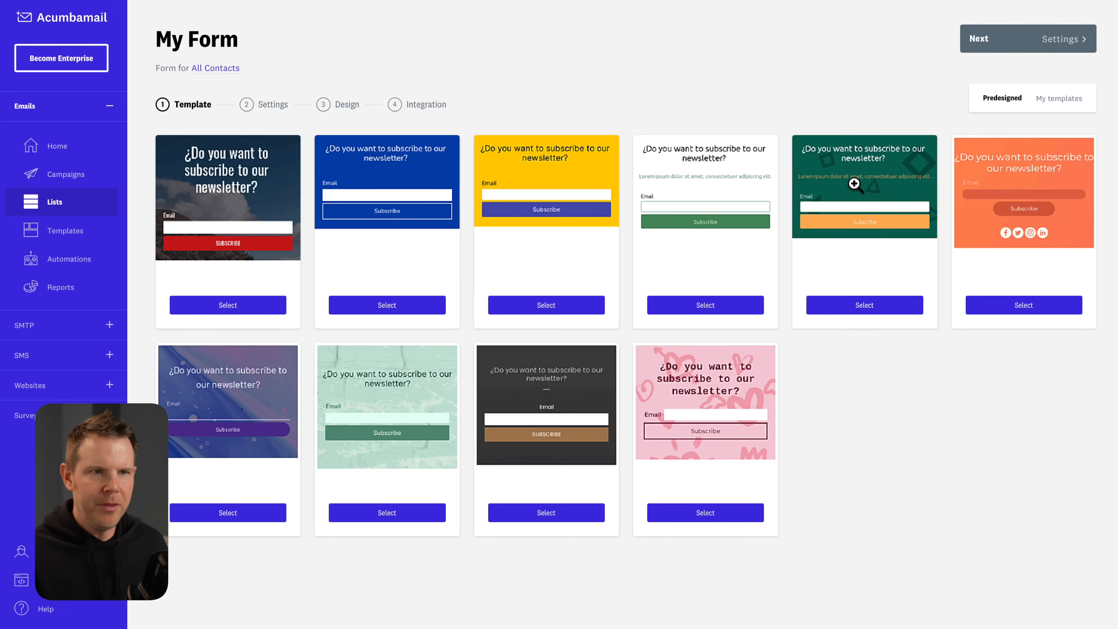
Choose the green newsletter template for My Form and proceed to the Design step.
left_click(864, 306)
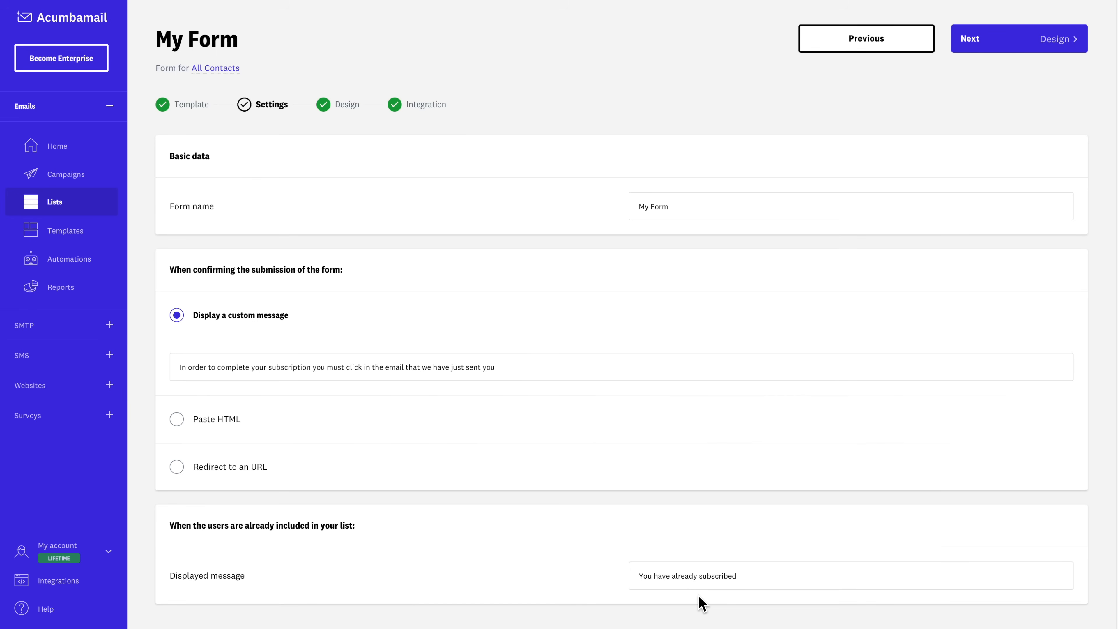
left_click(1064, 46)
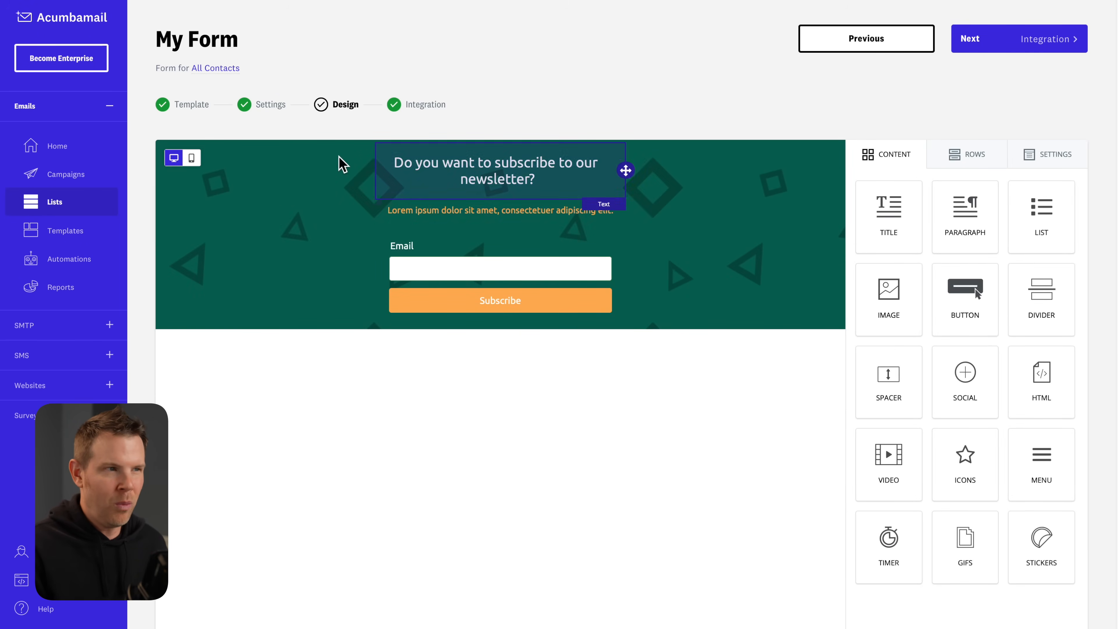
Check the mobile preview, then clear the row background image URL and turn the row image off.
left_click(192, 160)
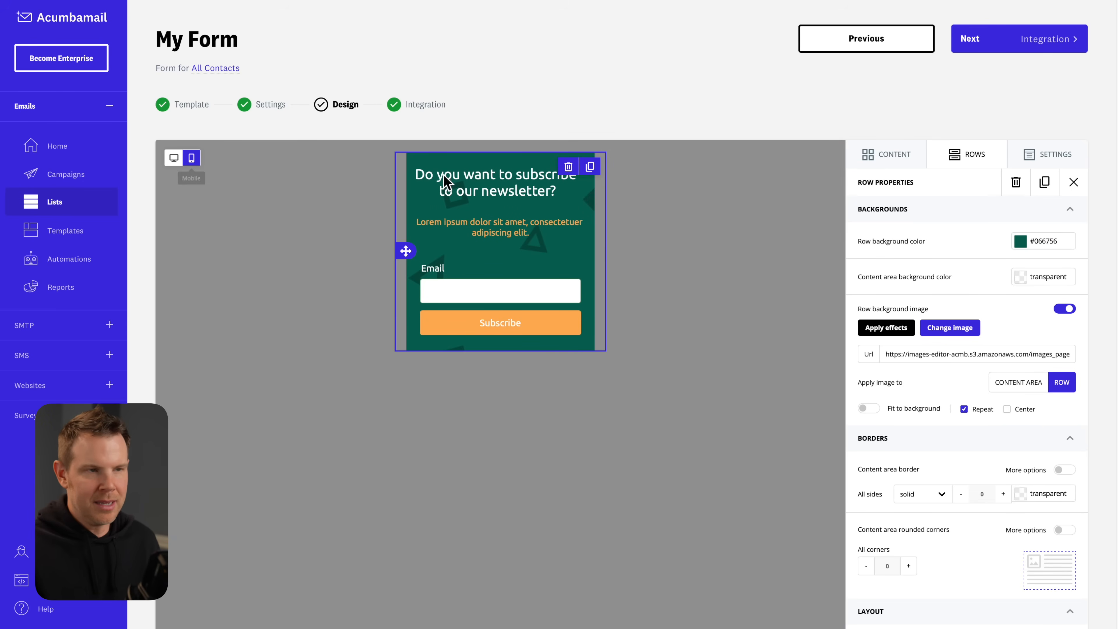
left_click(173, 158)
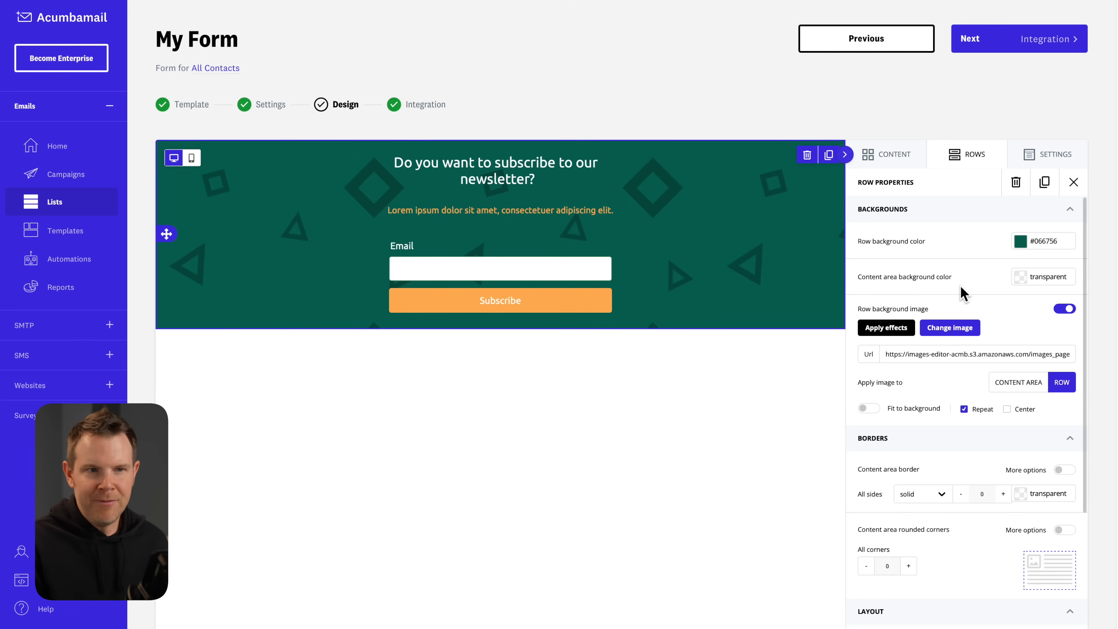
left_click(942, 348)
key("ctrl+a")
key("BackSpace")
left_click(1064, 309)
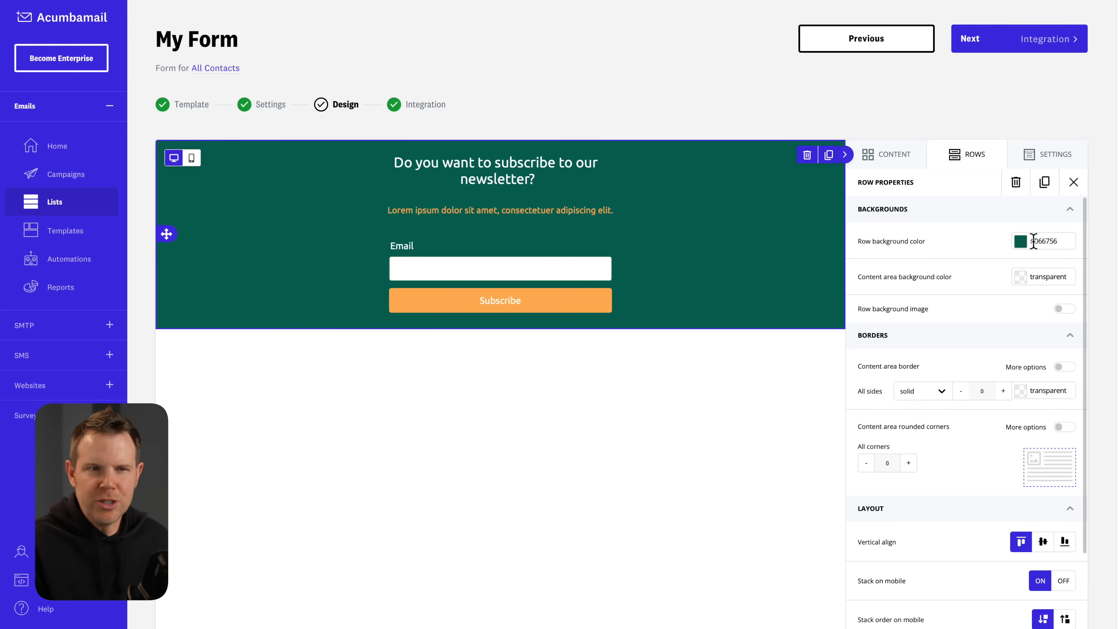
Set the form's row background colour to solid black #000000.
left_click(1020, 241)
left_click_drag(985, 262, 869, 334)
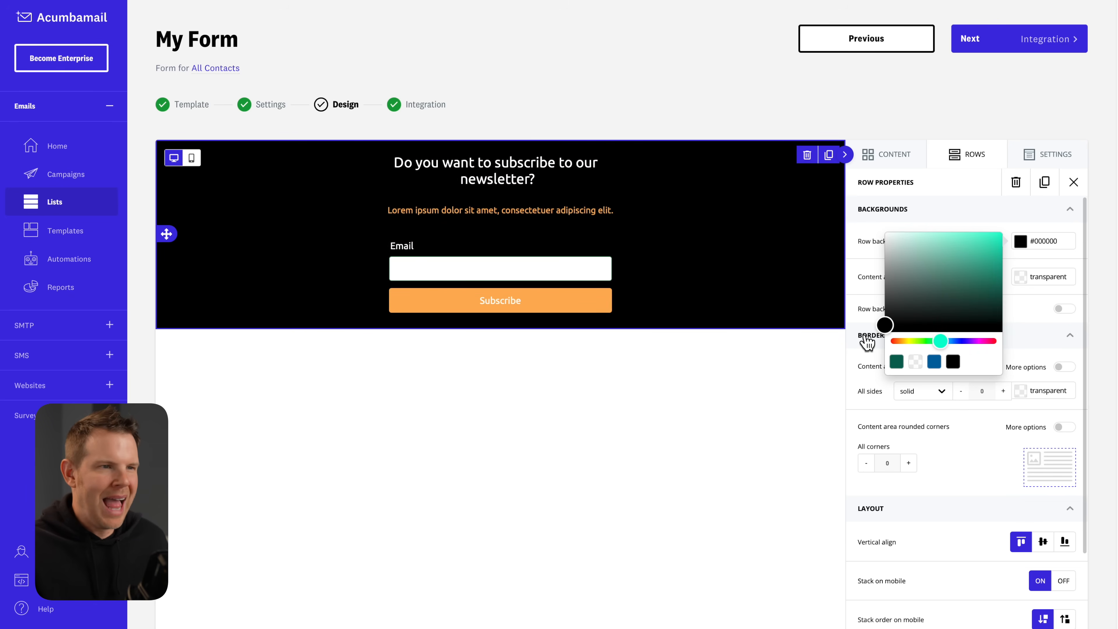
left_click(766, 458)
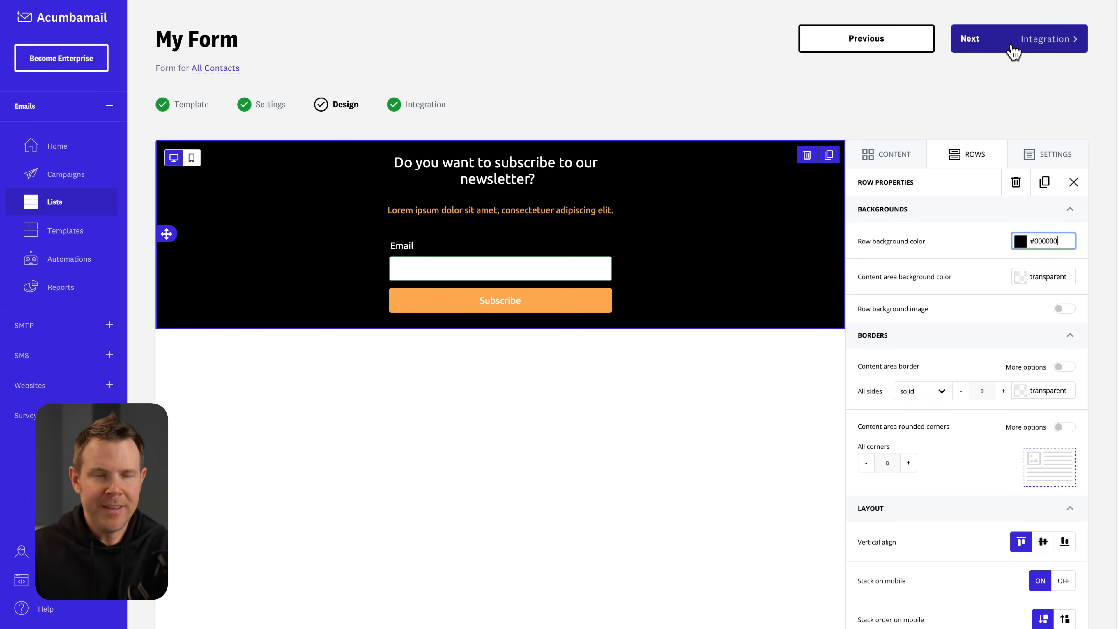
left_click(1038, 44)
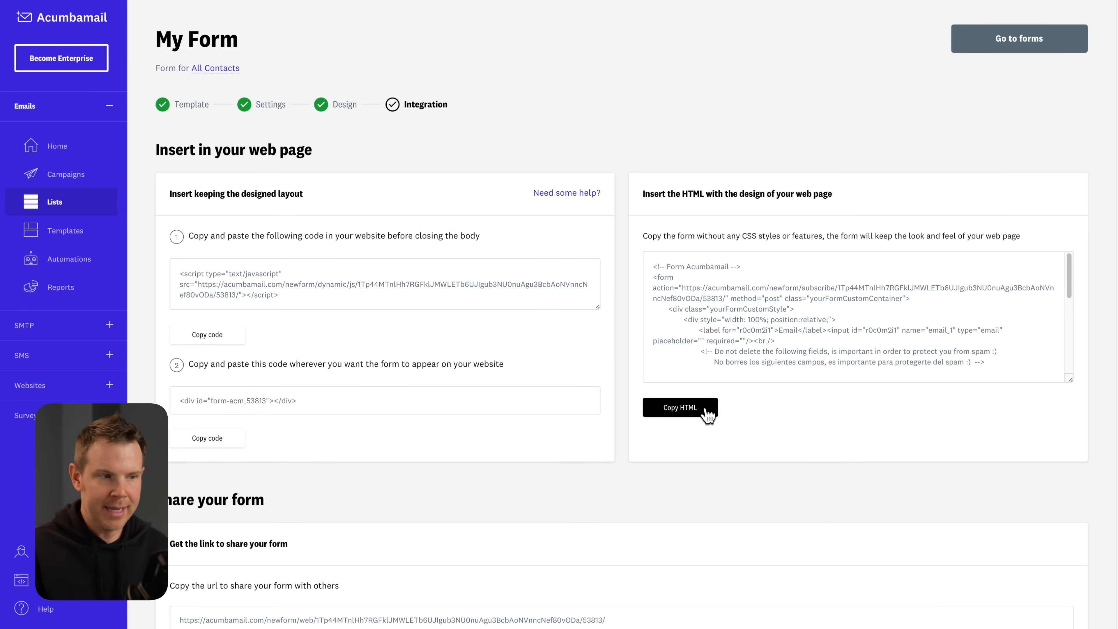
Scroll down the integration page to reach the plain HTML code and shareable form URL.
scroll(709, 429, "down", 2)
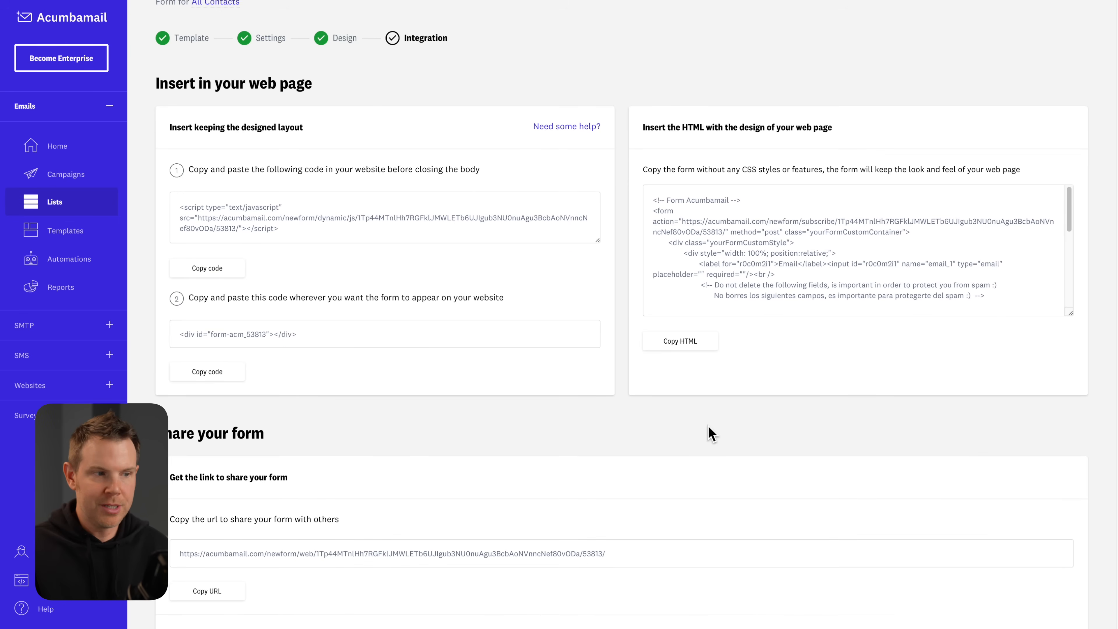
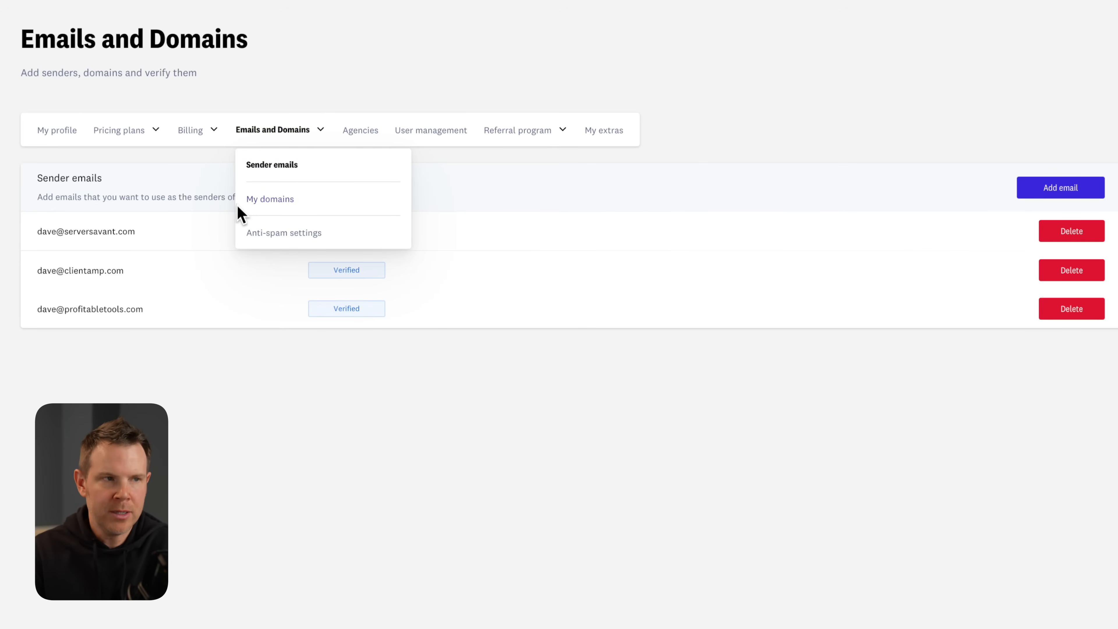
Add serversavant.com under My domains and bring up its verification methods.
left_click(278, 201)
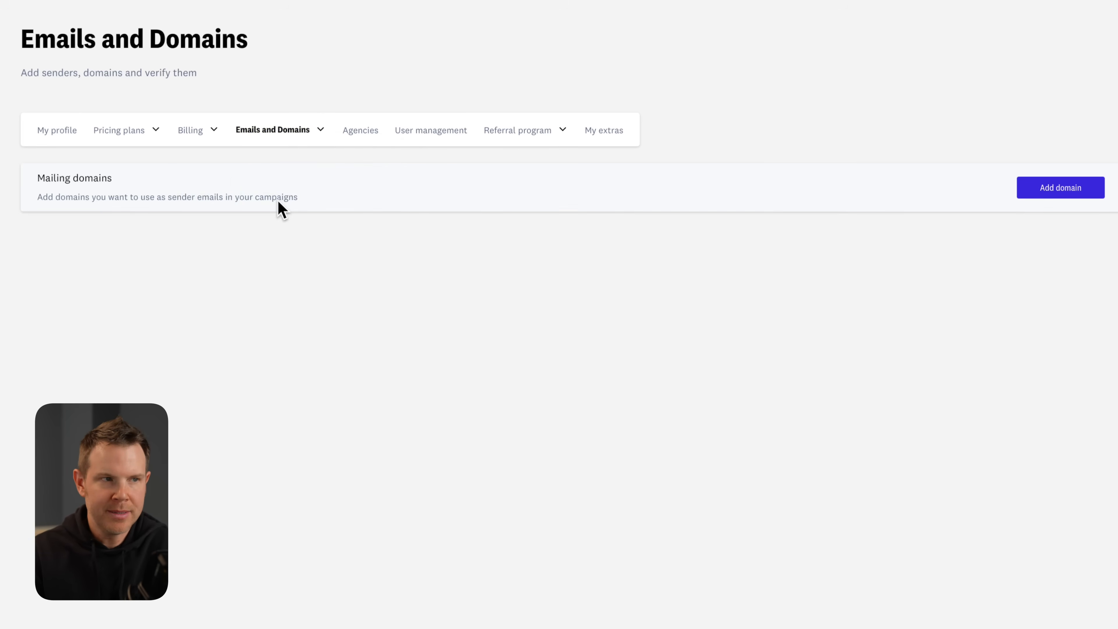
left_click(1067, 192)
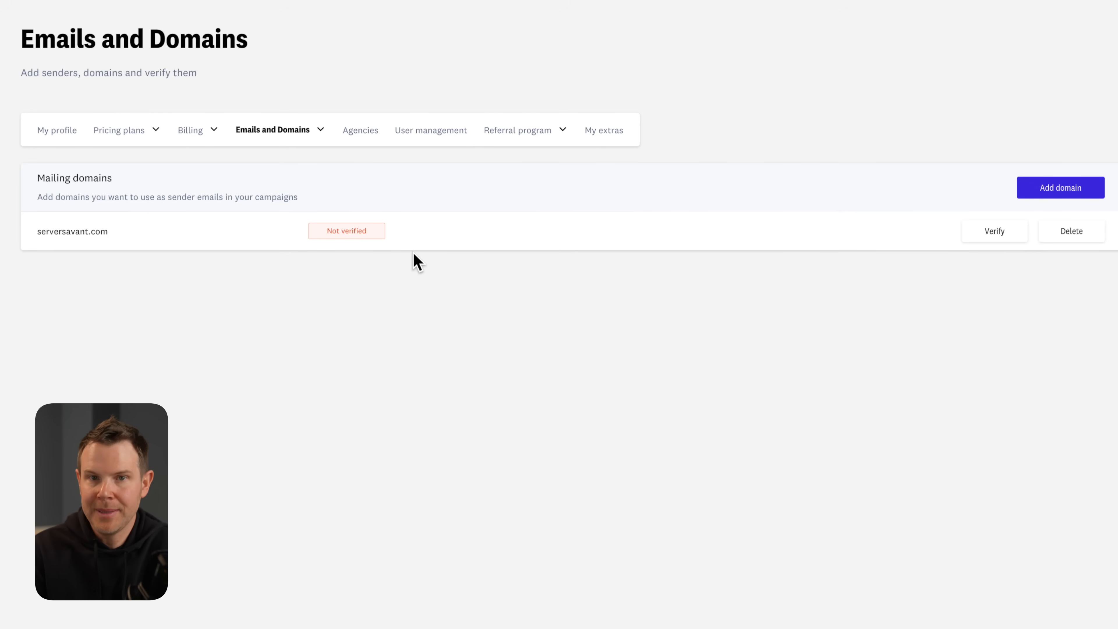
left_click(1012, 238)
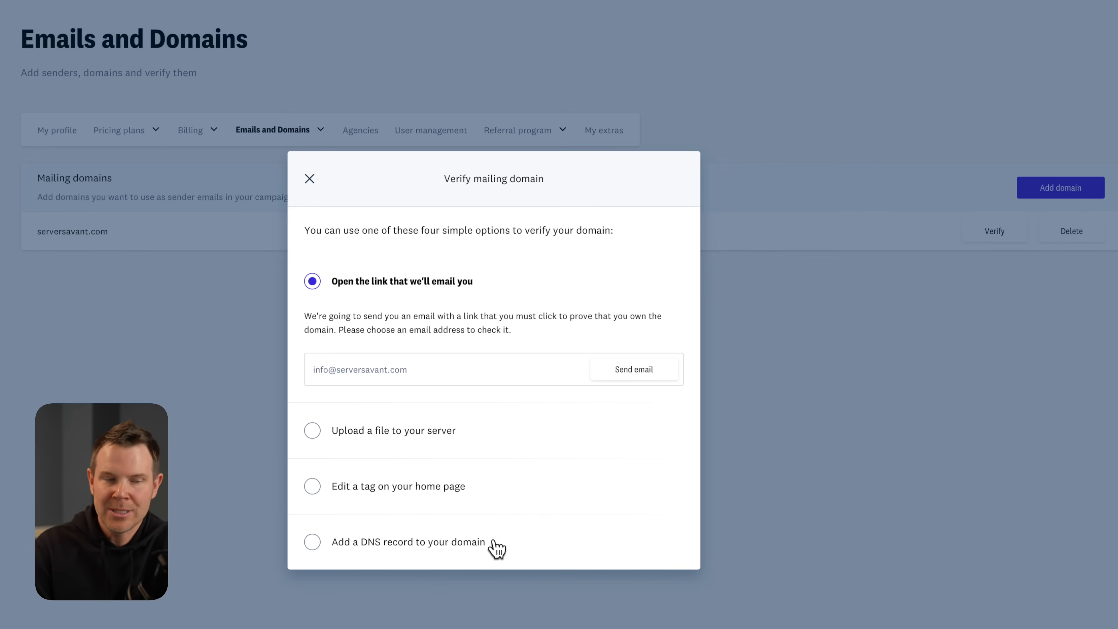
Pick DNS-record verification and save its verification string as a root TXT record in Cloudflare.
left_click(460, 545)
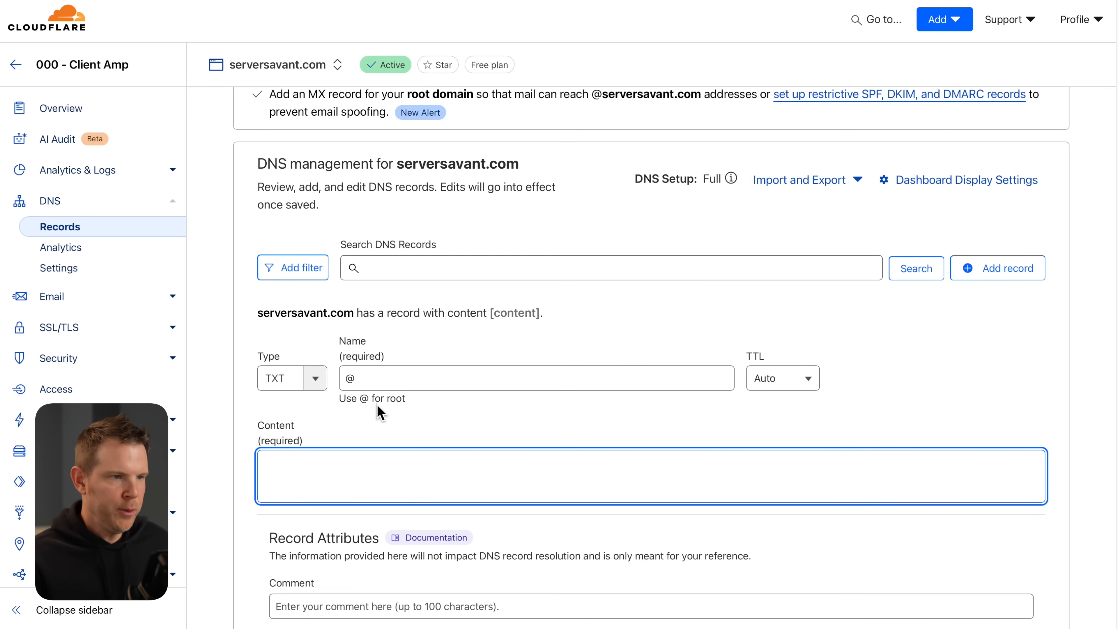
type("Acumbamail-domain-verification:d962a174-f846-11ef-aefd-005056bd5094")
scroll(792, 511, "down", 3)
left_click(1030, 546)
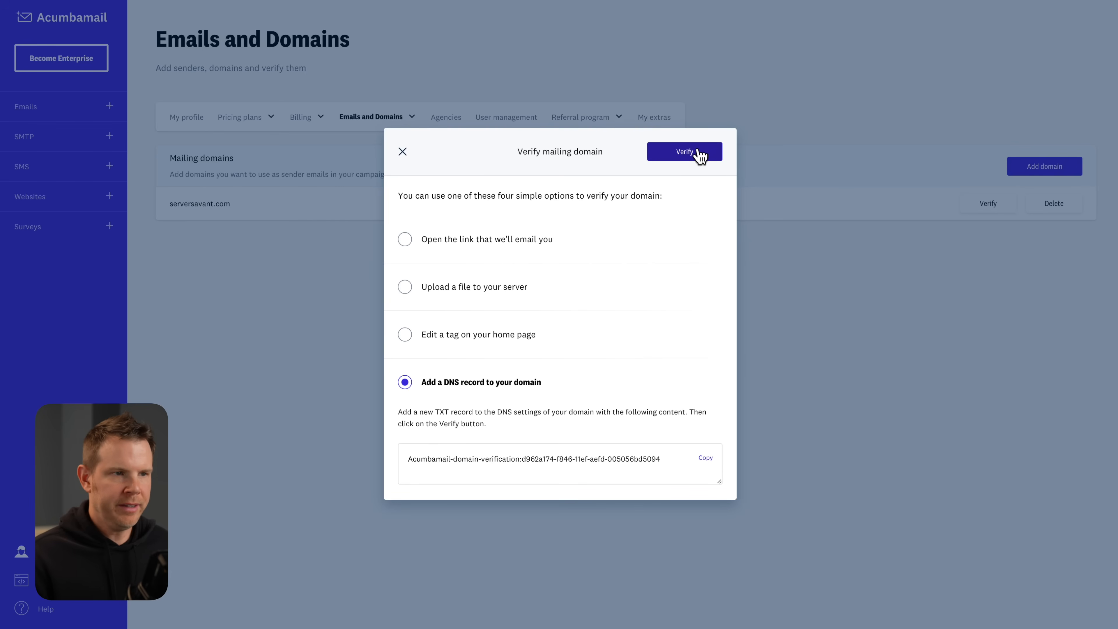
Verify serversavant.com against the new DNS TXT record.
left_click(704, 154)
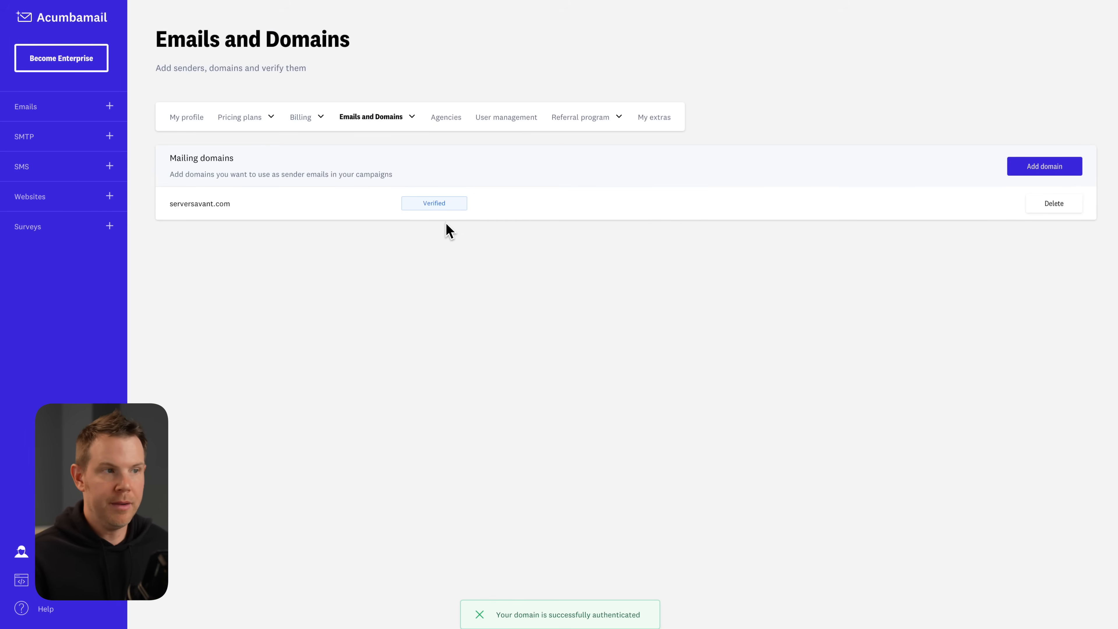
mouse_move(406, 127)
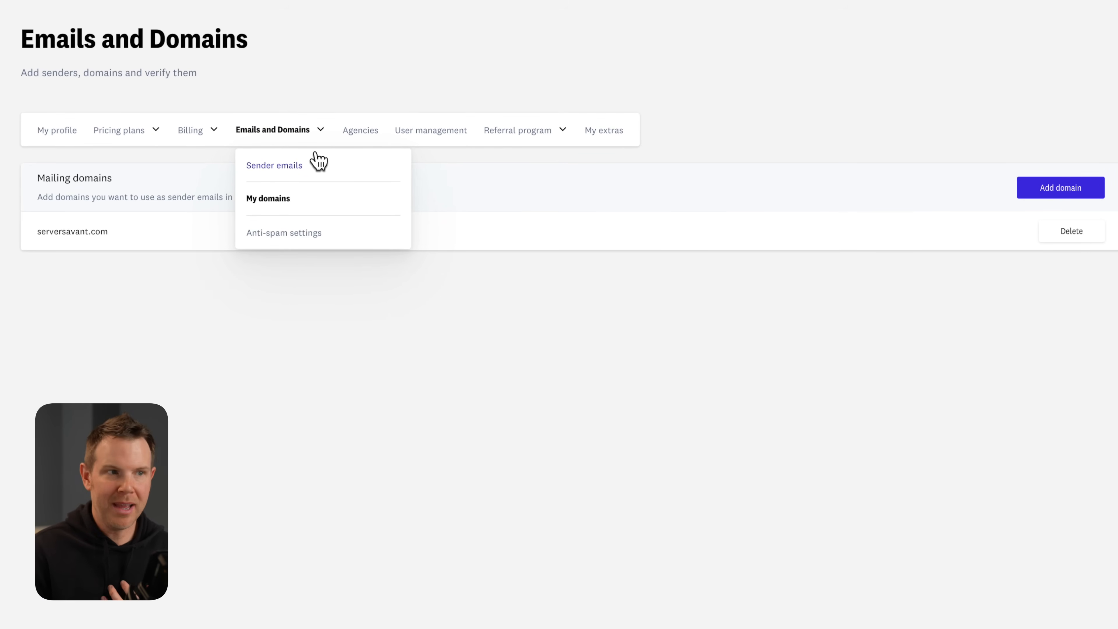
Open the DKIM and DMARC settings and name a Cloudflare CNAME record acumbamail._domainkey.
left_click(305, 239)
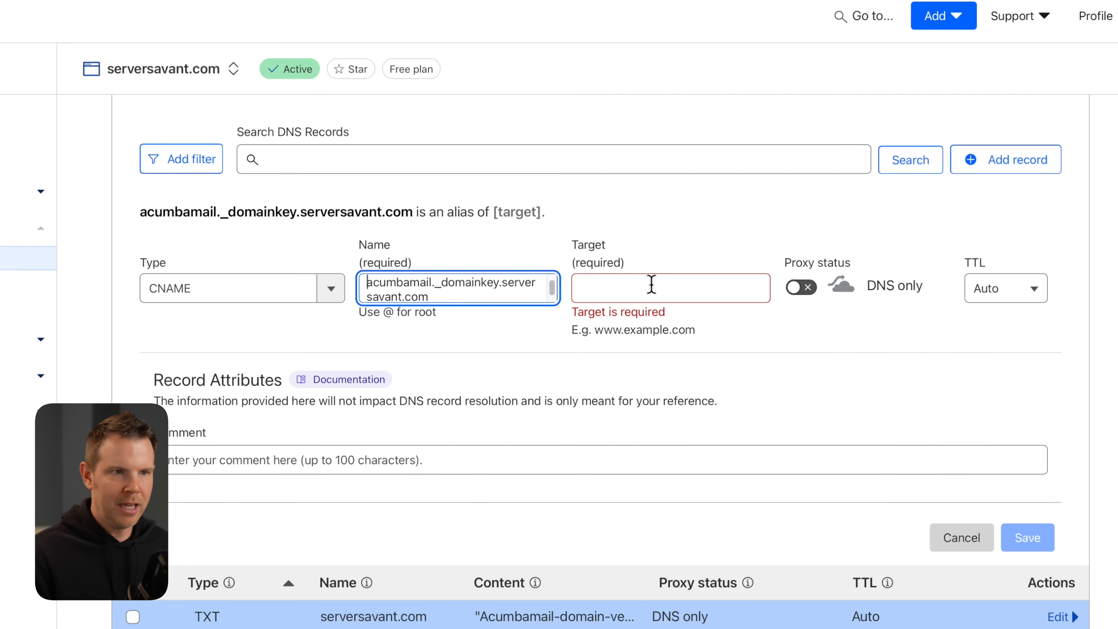
left_click(648, 288)
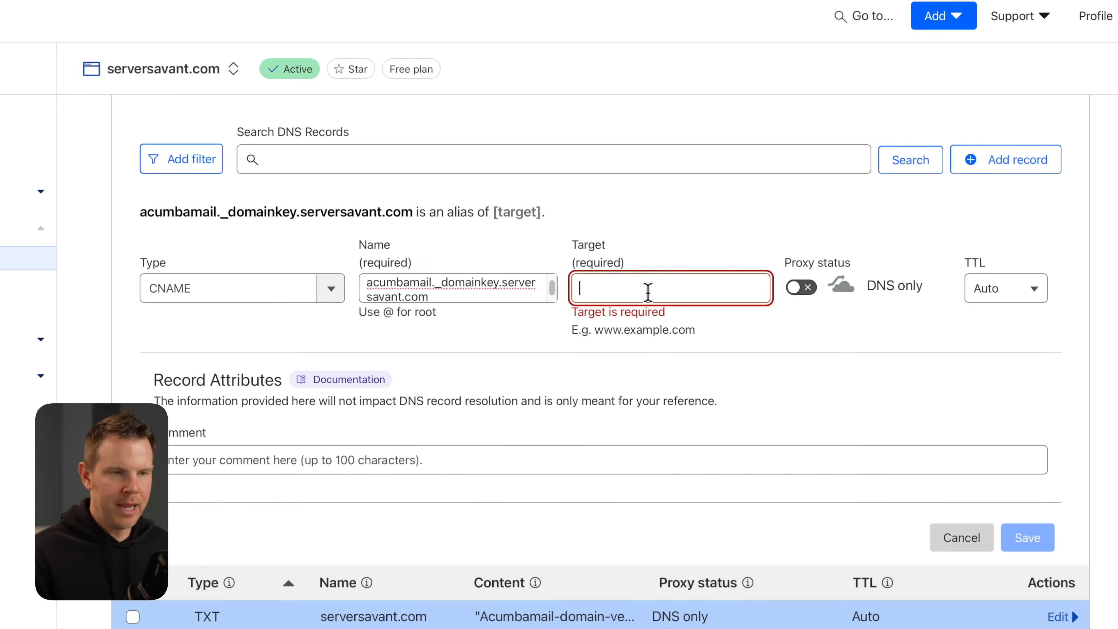
Save the DKIM CNAME targeting dkim.acumbamail.com, then begin a new TXT record.
type("dkim.acumbamail.com")
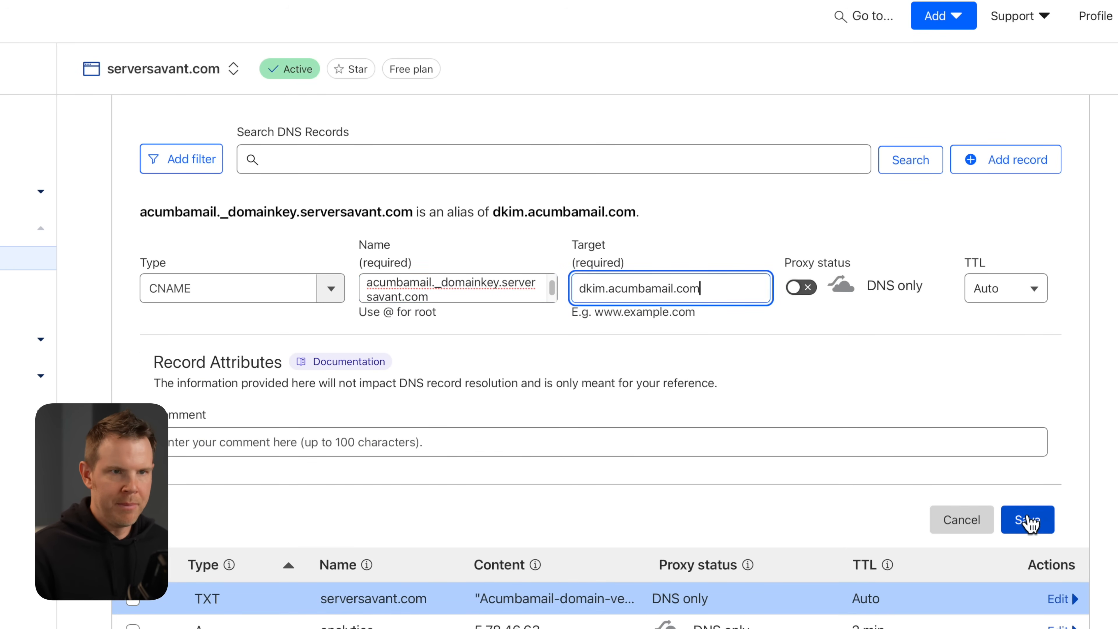
left_click(1032, 521)
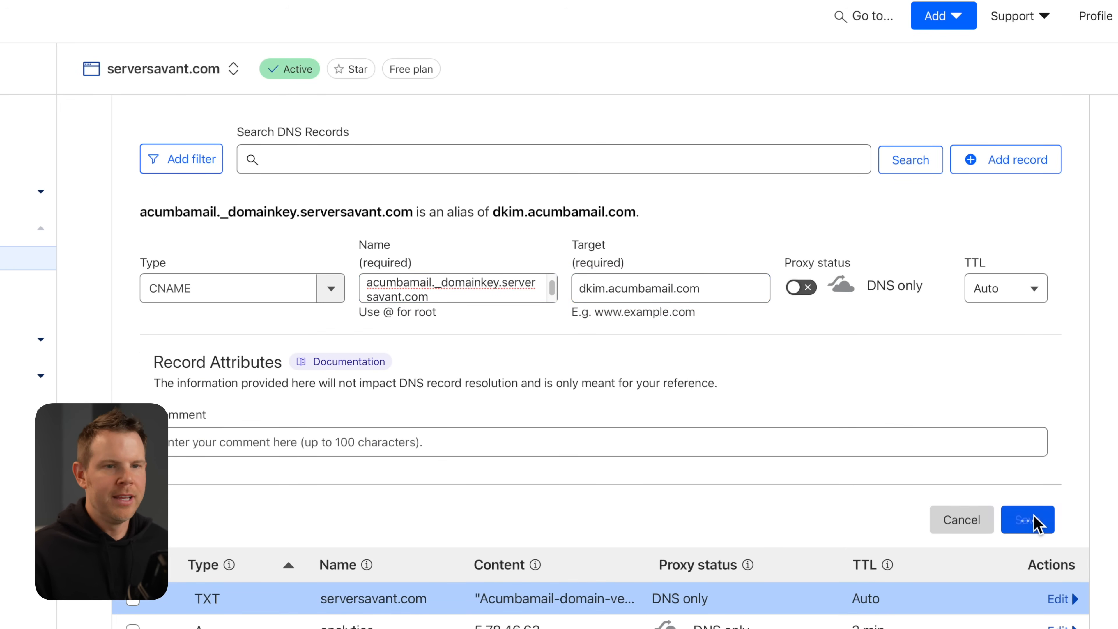
left_click(1021, 167)
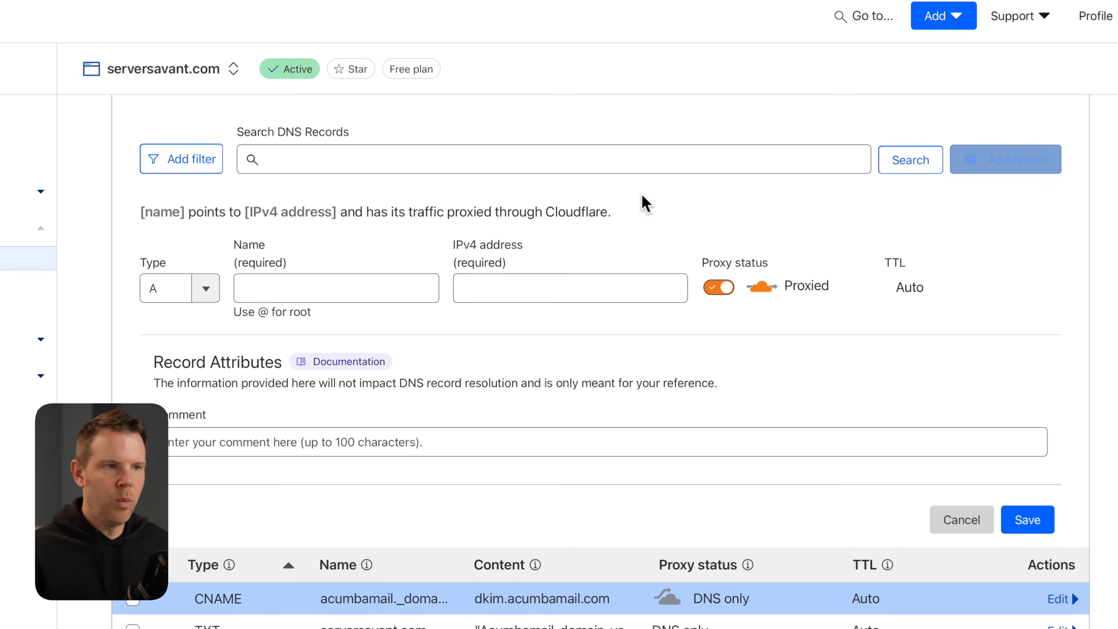
left_click(181, 286)
type("TXT")
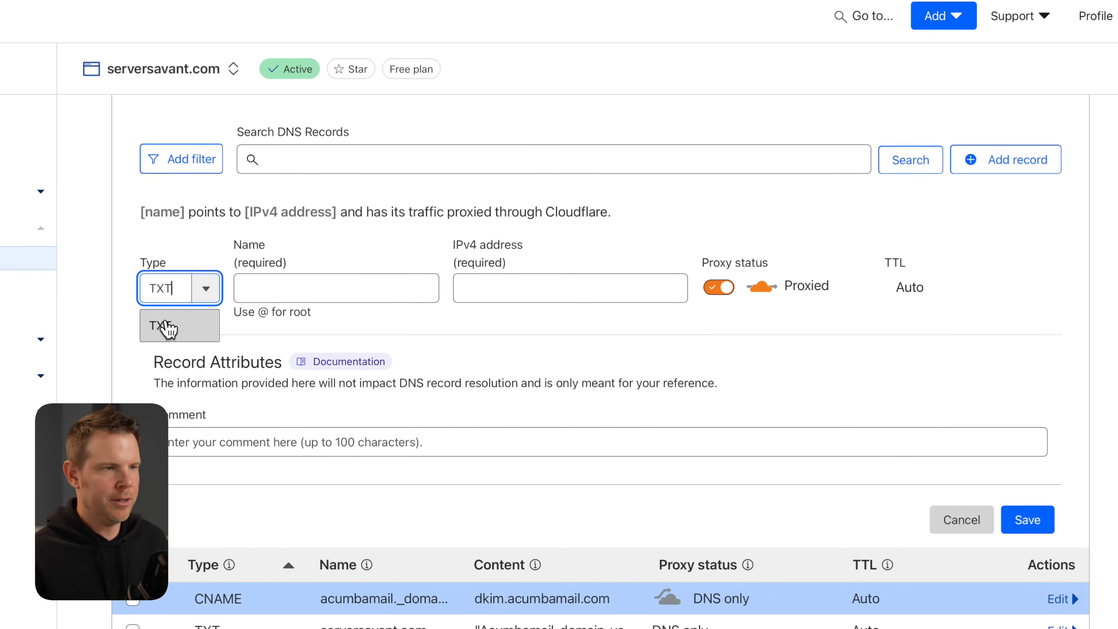
left_click(167, 326)
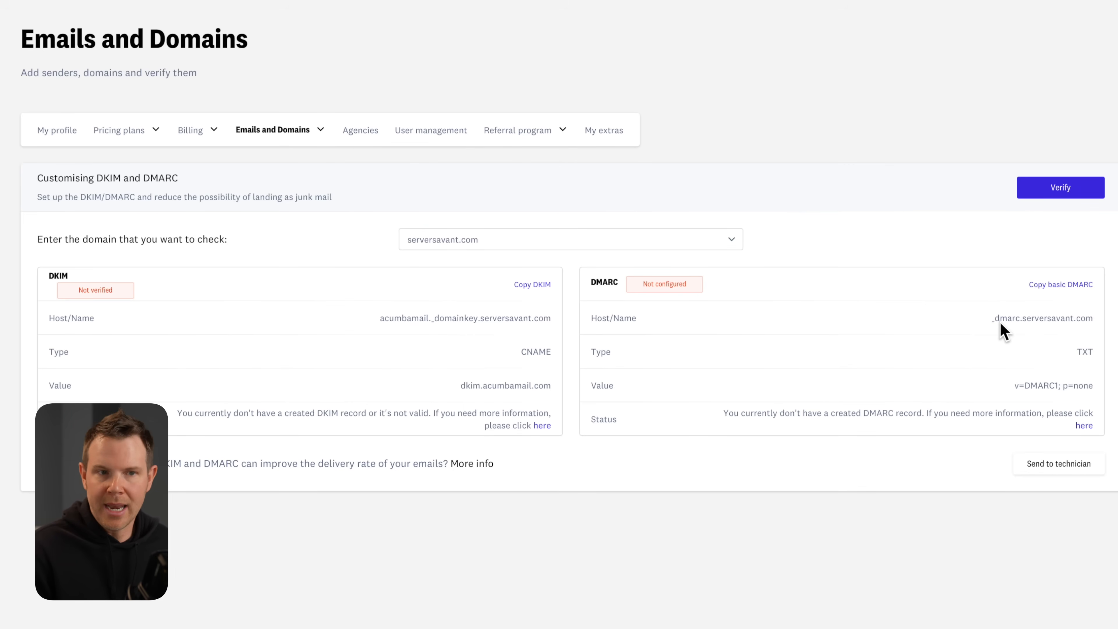
Copy the DMARC host so the TXT record is named _dmarc.serversavant.com.
left_click_drag(995, 318, 1094, 318)
left_click(1093, 318)
double_click(1093, 318)
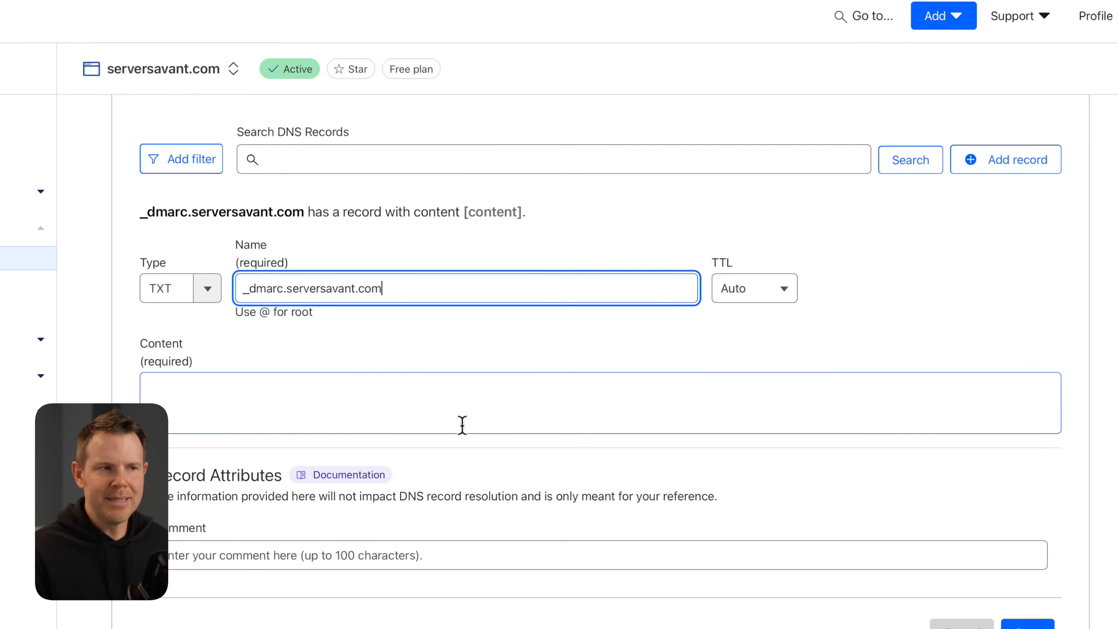
left_click(360, 412)
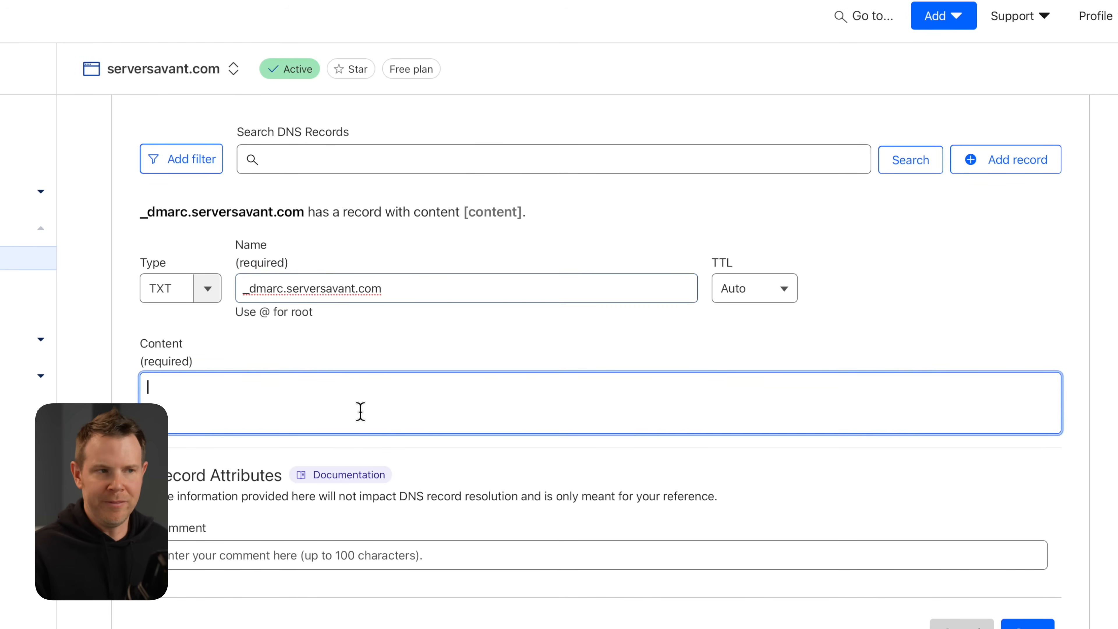
Fill the _dmarc TXT content with 'v=DMARC1; p=none' and save it.
type("v=DMARC1; p=none")
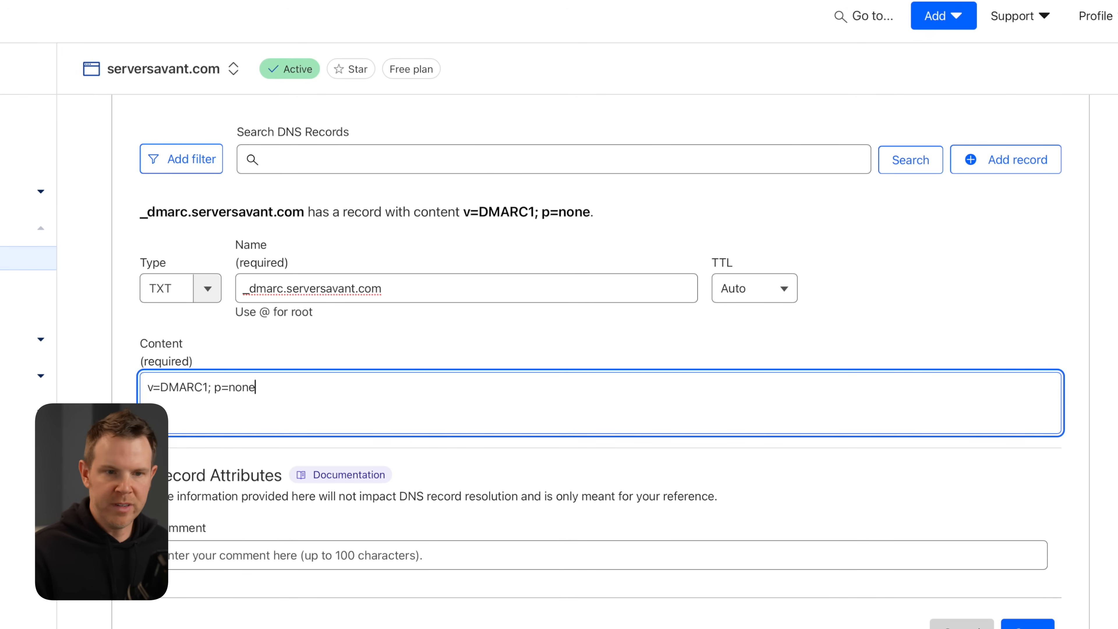
left_click(1027, 625)
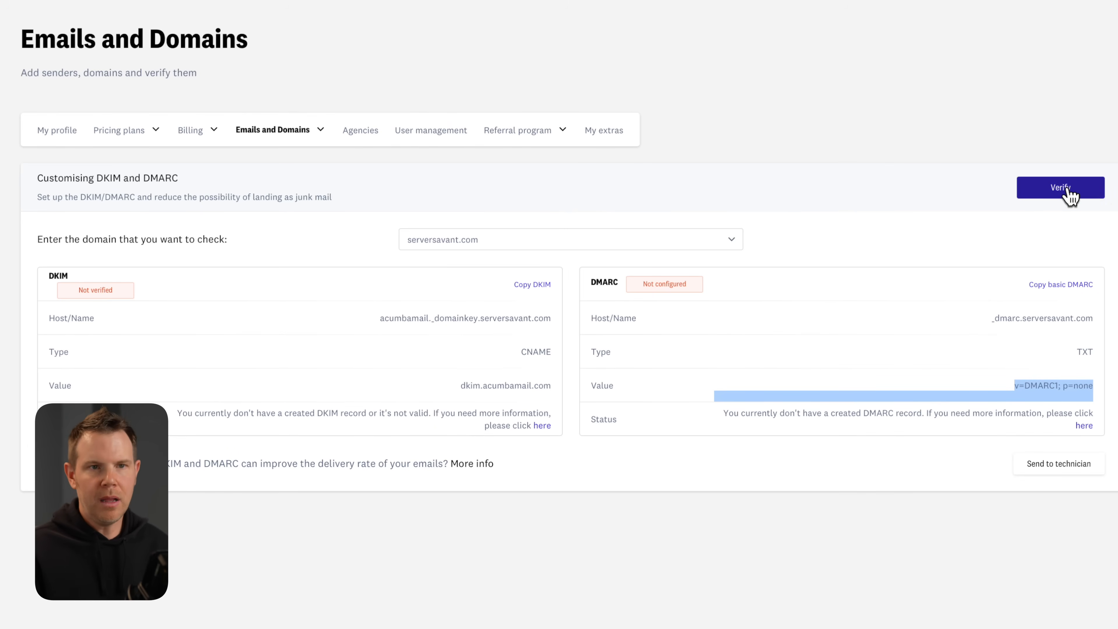
Re-verify DKIM and DMARC for serversavant.com, then start a new website.
left_click(1068, 191)
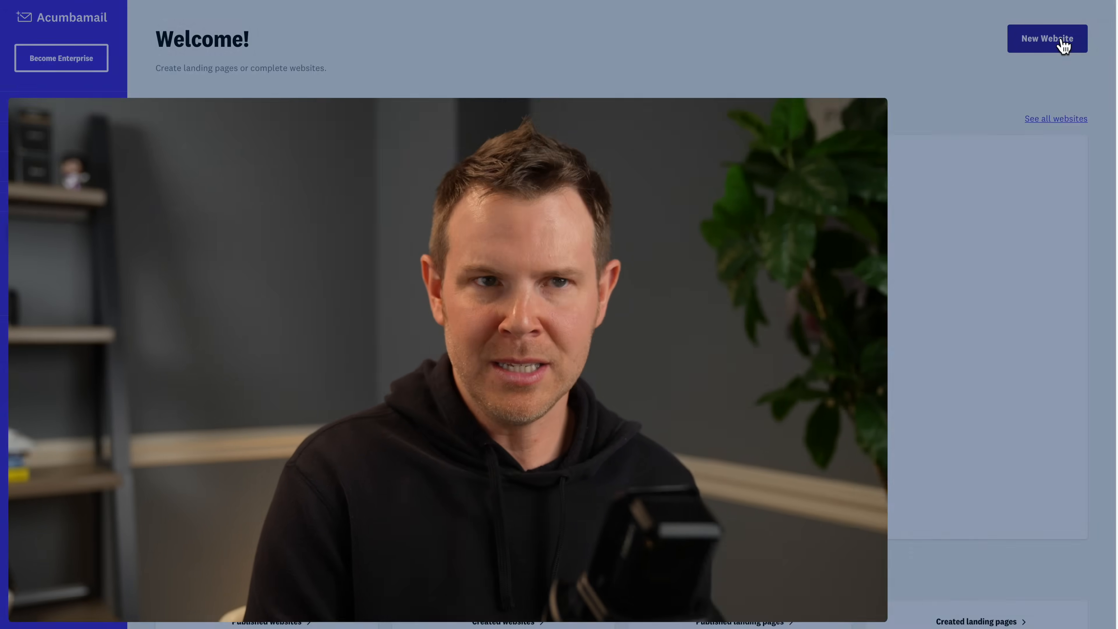
left_click(1058, 42)
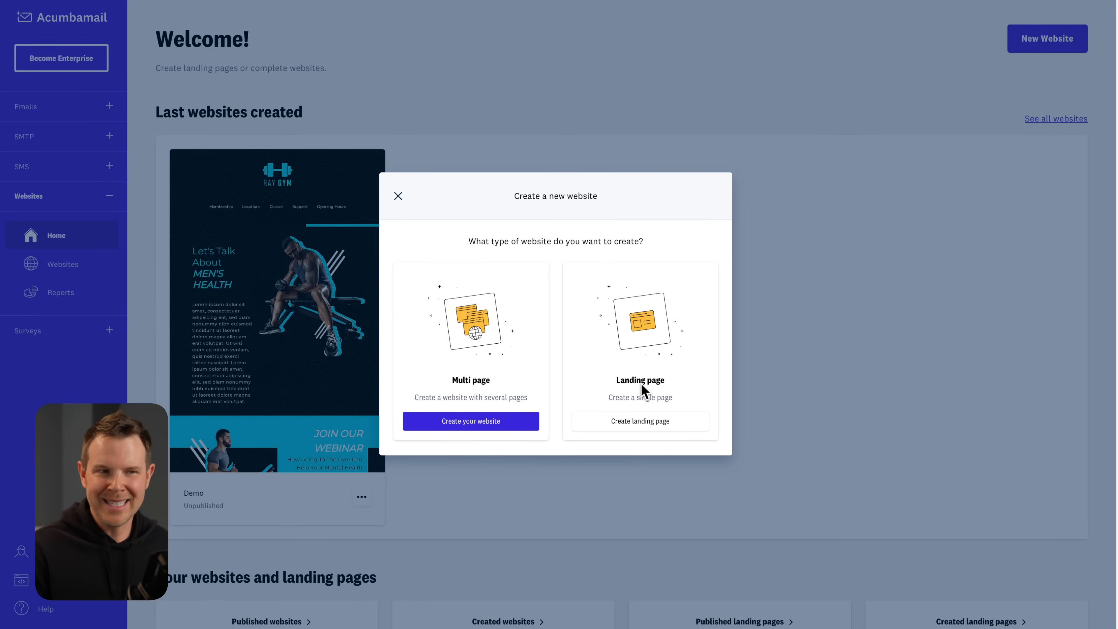
Create a landing page named 'serversavant' from the Super Burger template.
left_click(660, 422)
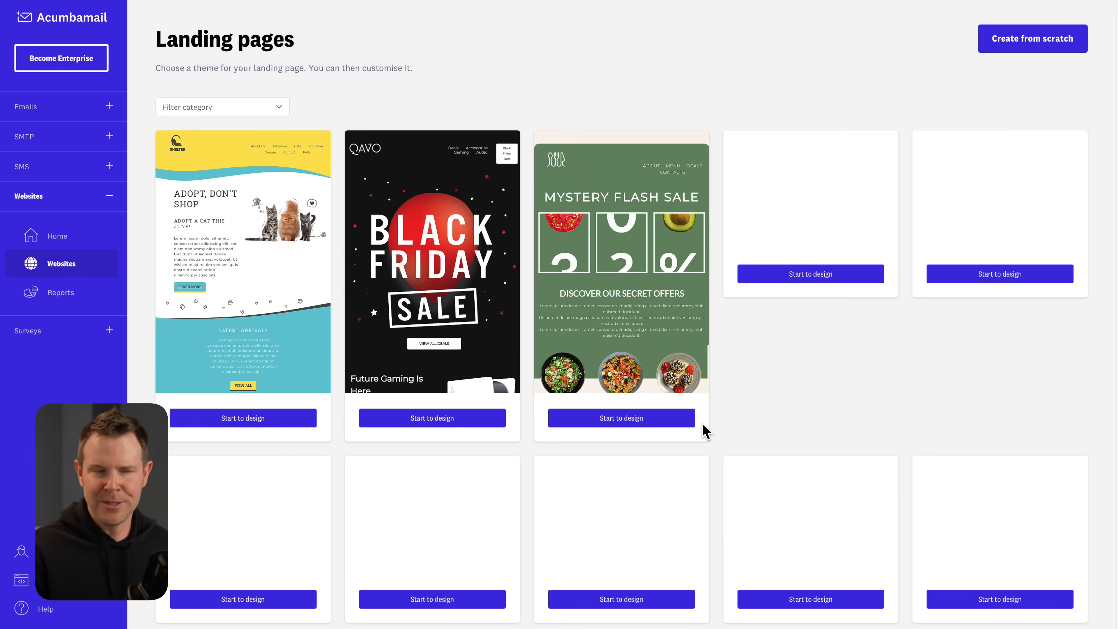
scroll(620, 412, "down", 10)
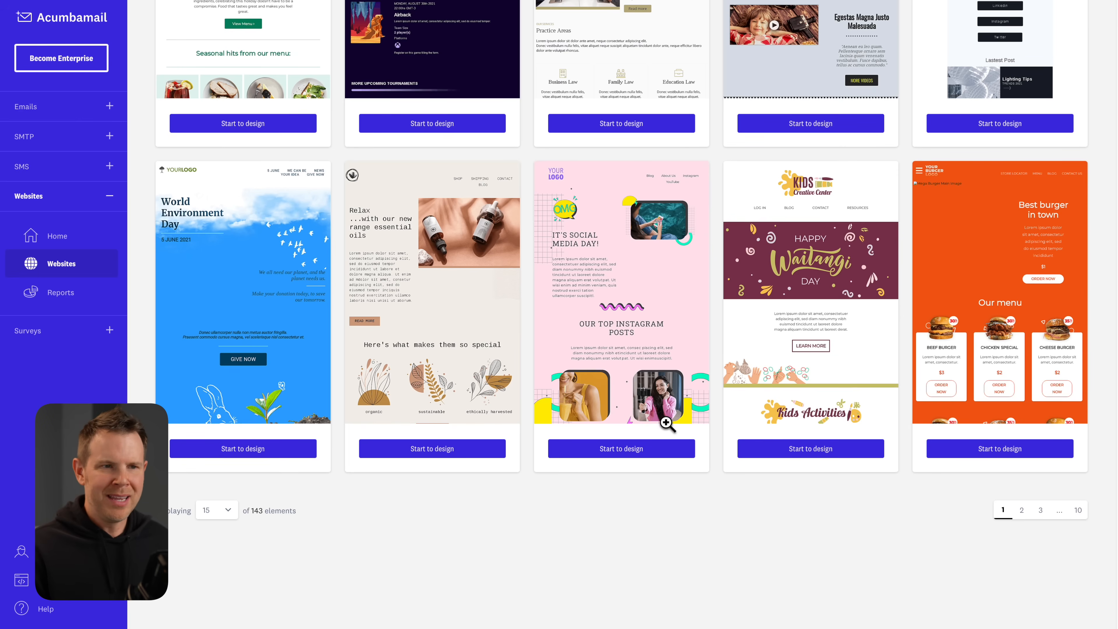
scroll(671, 423, "up", 10)
left_click(1006, 396)
type("serversavant")
left_click(686, 275)
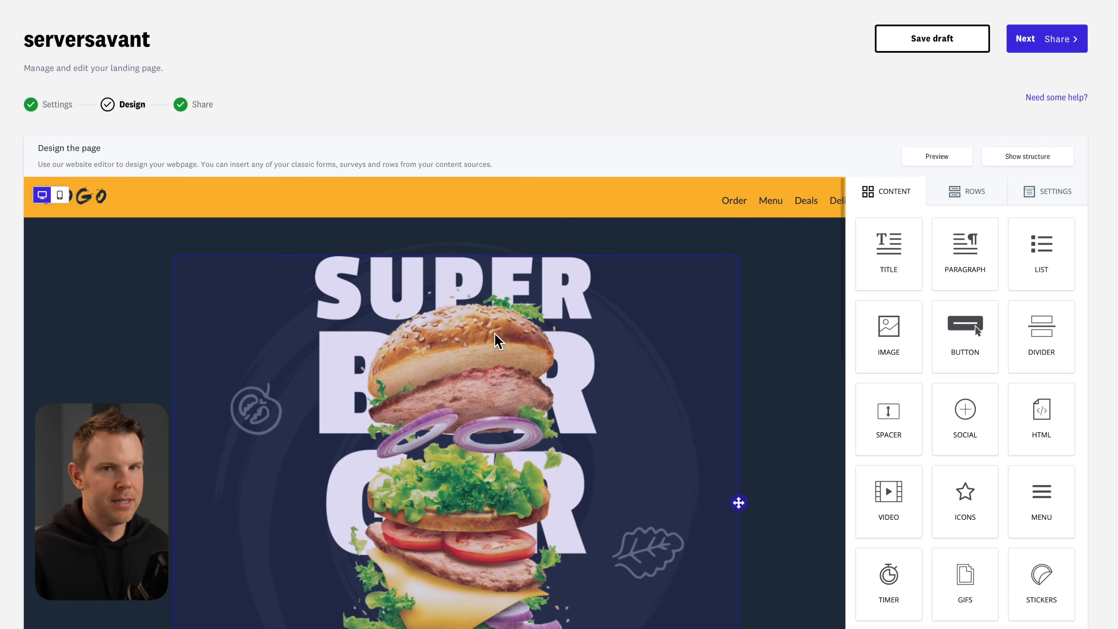
Scroll through the serversavant landing page's burger-themed design canvas.
scroll(356, 393, "down", 15)
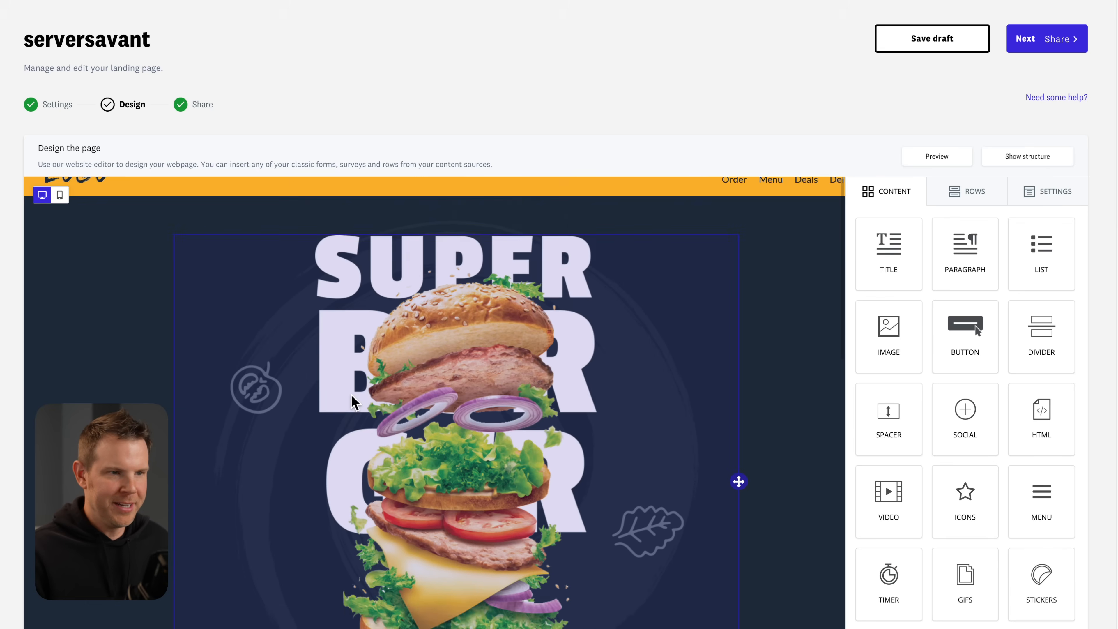
scroll(355, 393, "down", 8)
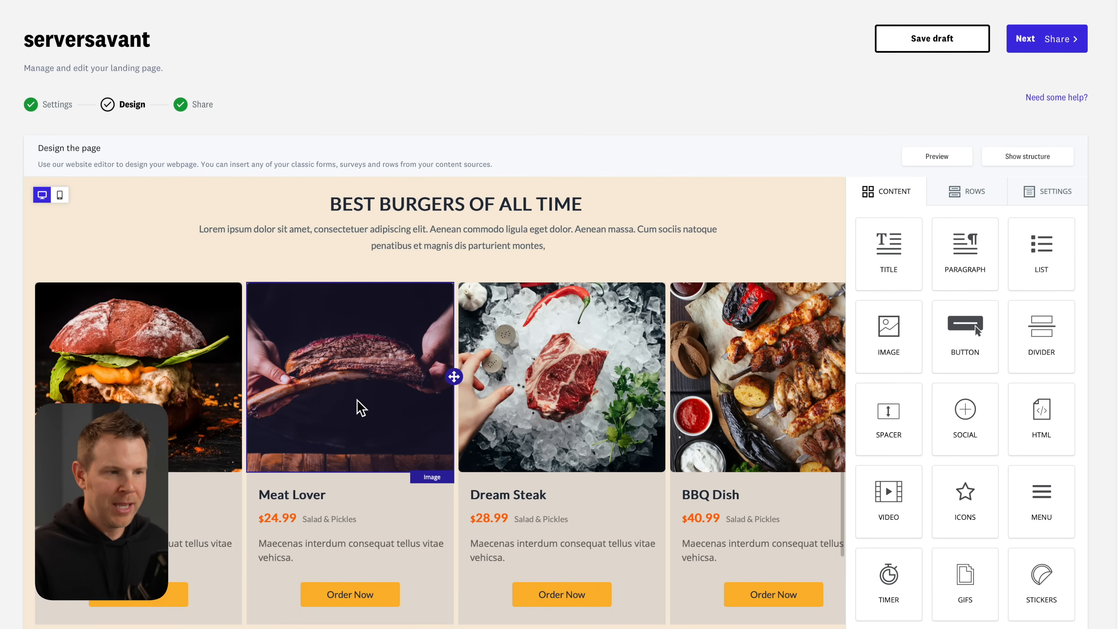
scroll(429, 418, "down", 2)
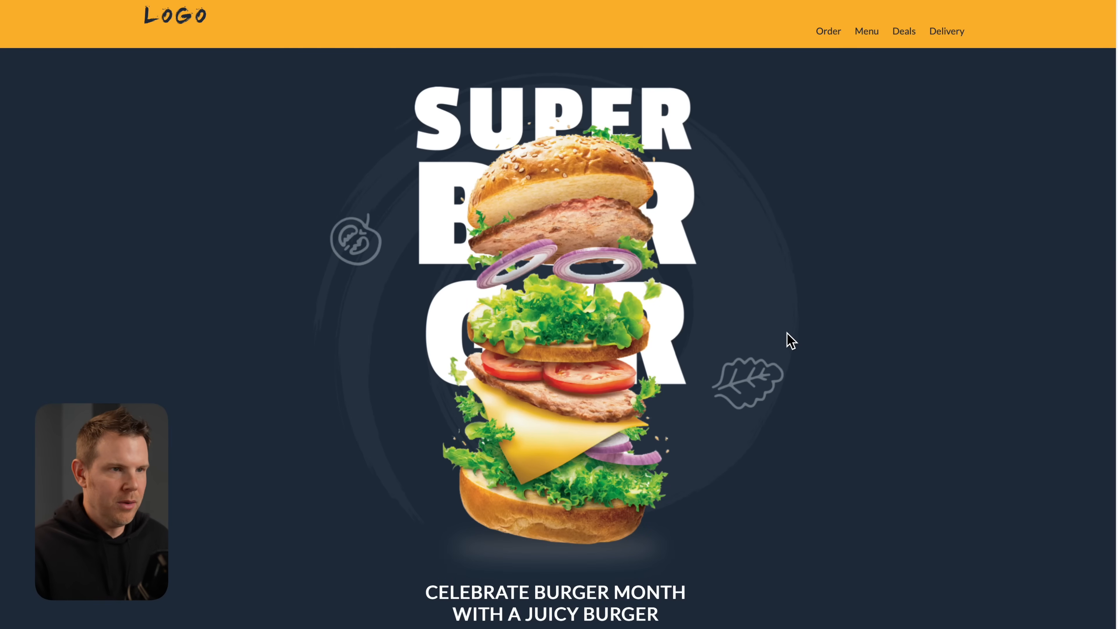
Scroll down through the finished burger landing page to review it.
scroll(789, 339, "down", 2)
scroll(790, 343, "down", 20)
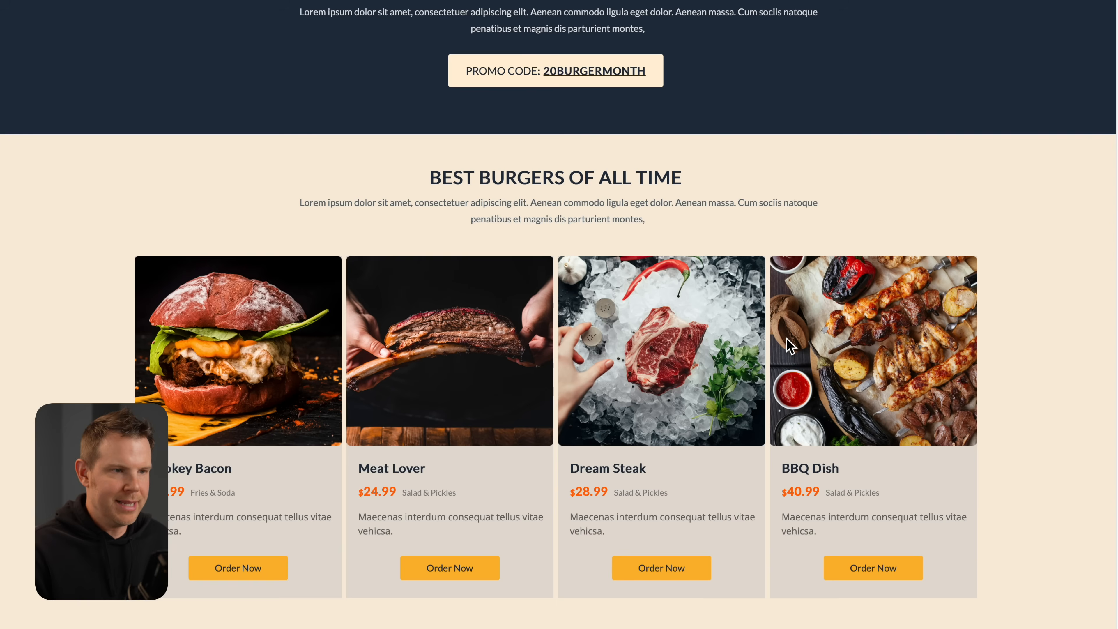
scroll(787, 341, "down", 15)
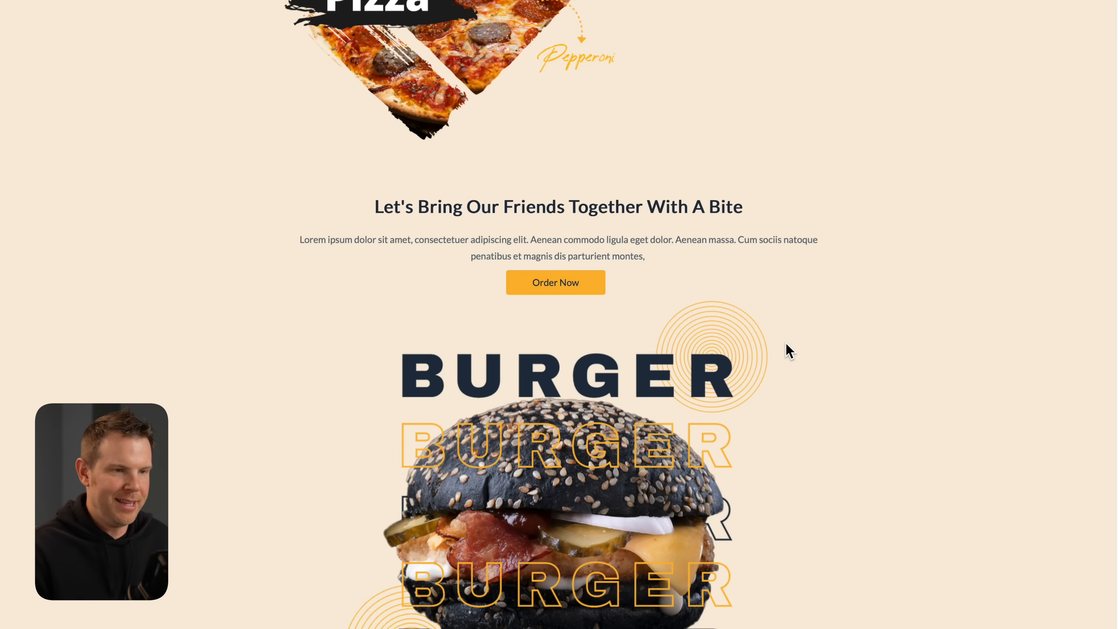
scroll(787, 351, "down", 3)
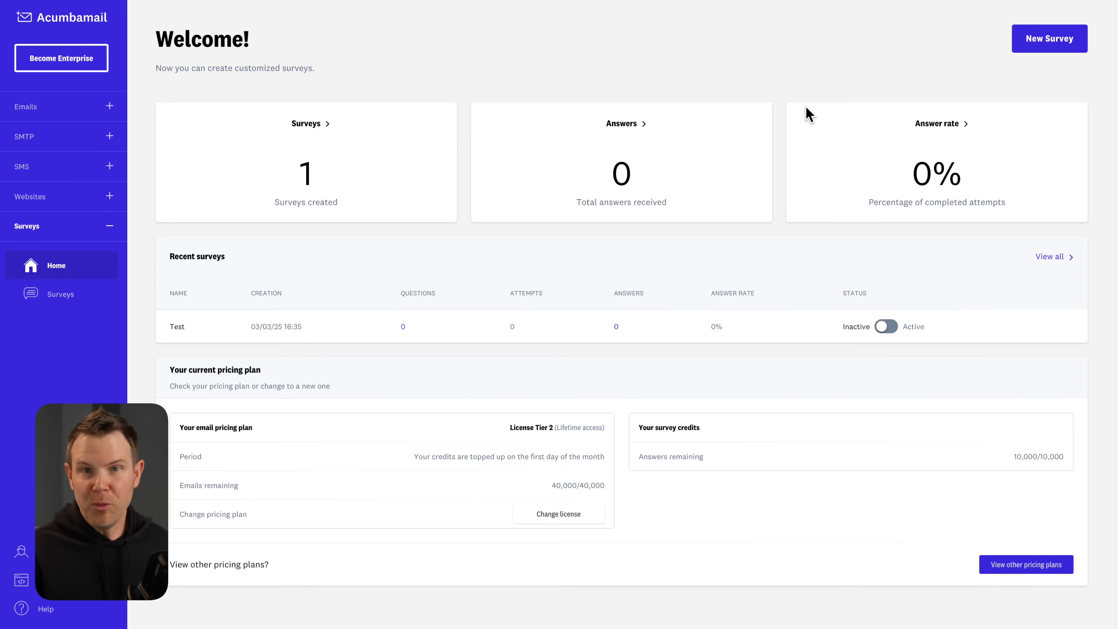
Start a new survey and set its font to Open Sans.
left_click(1043, 44)
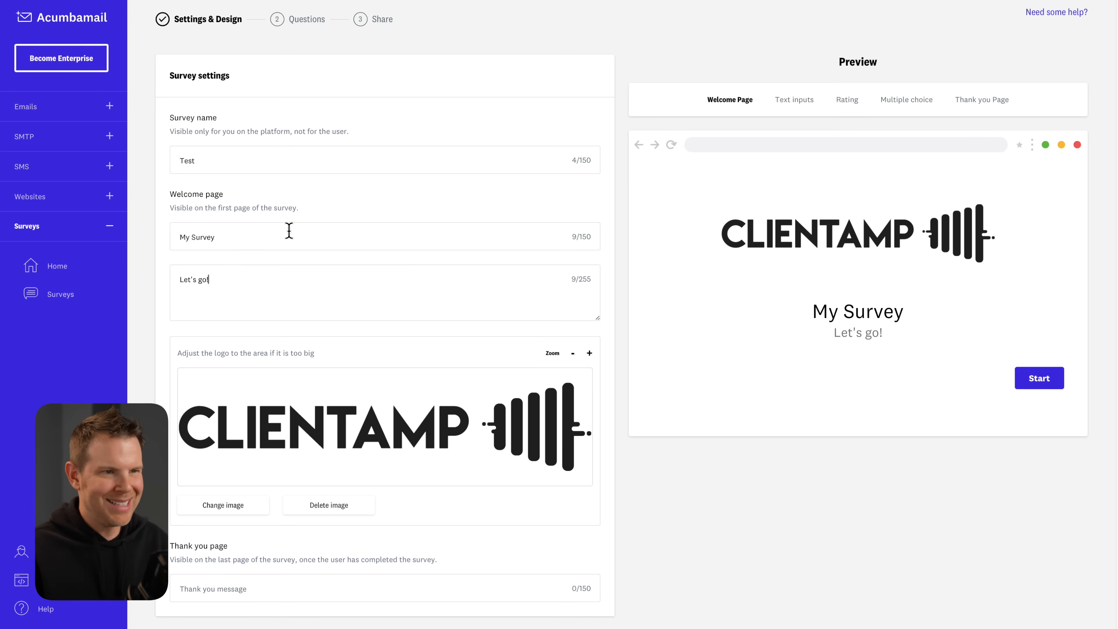
scroll(232, 307, "down", 9)
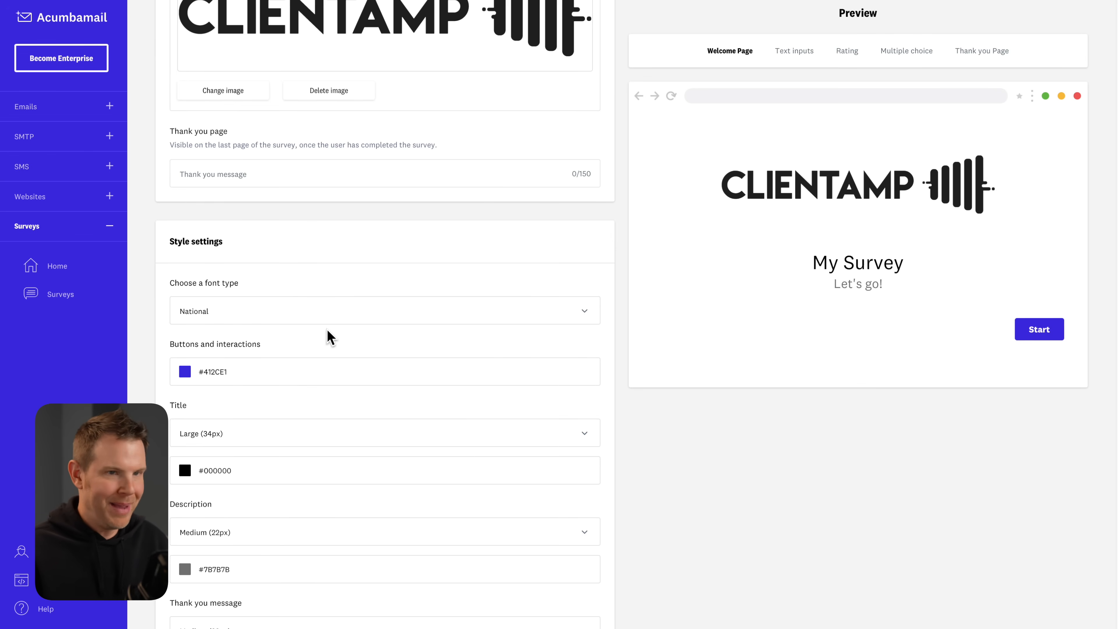
left_click(262, 312)
scroll(327, 374, "down", 4)
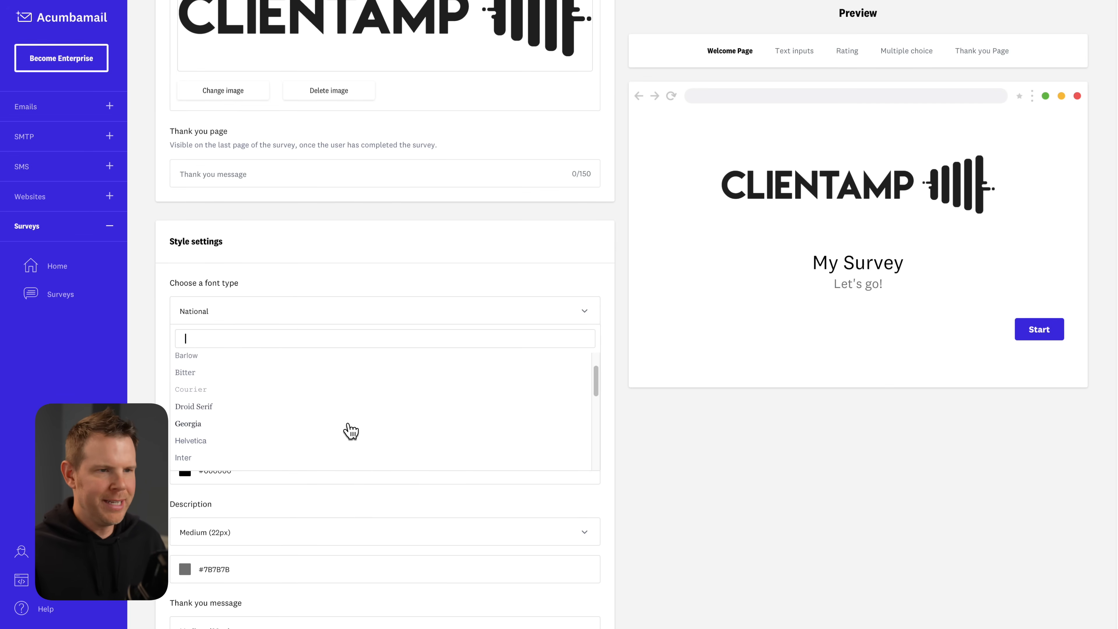
scroll(353, 433, "down", 3)
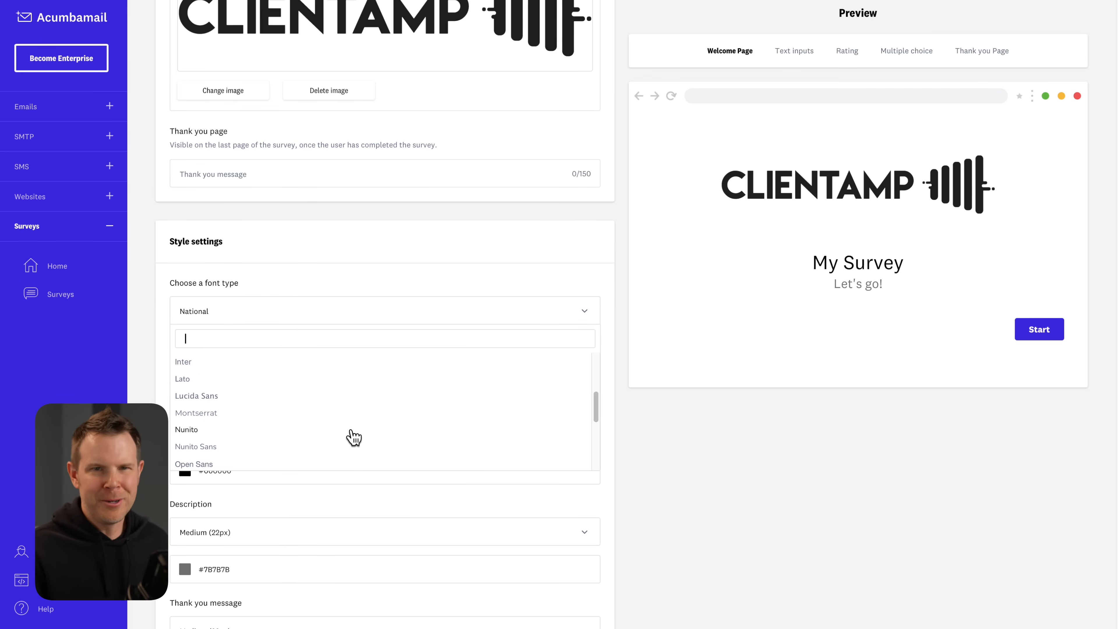
scroll(354, 435, "down", 2)
left_click(354, 433)
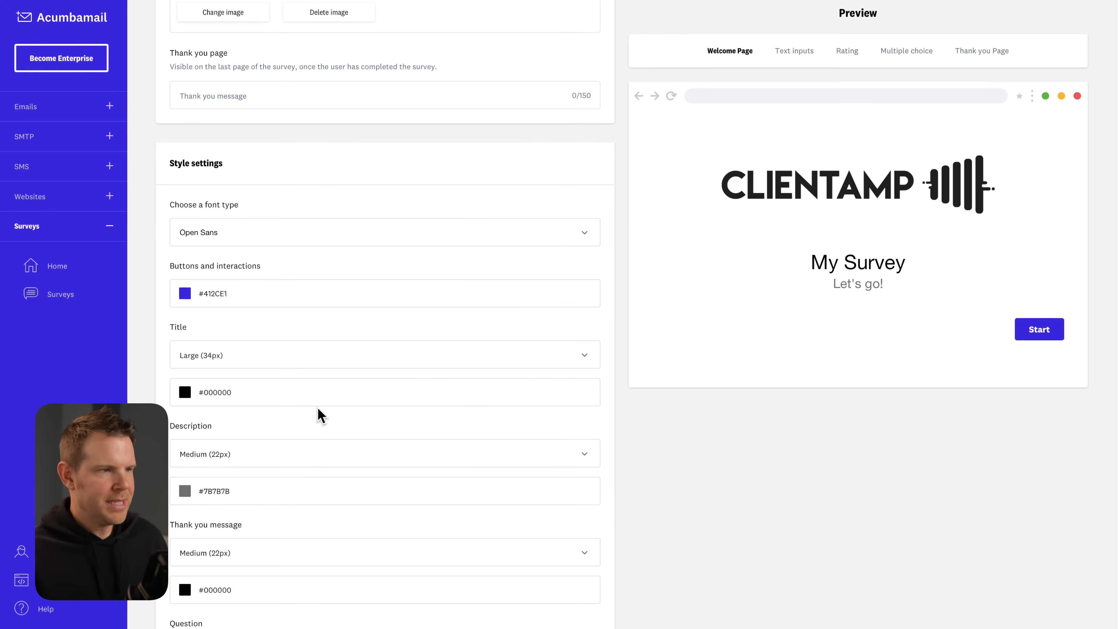
Preview the text input, rating, multiple choice and thank-you pages.
scroll(294, 307, "down", 3)
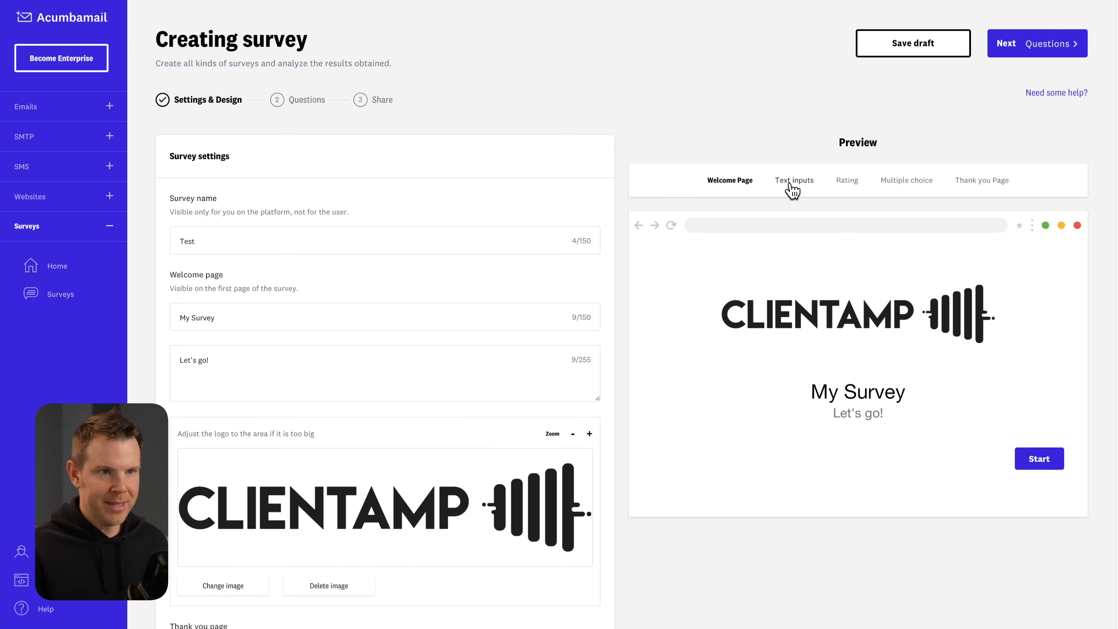
left_click(794, 185)
left_click(845, 185)
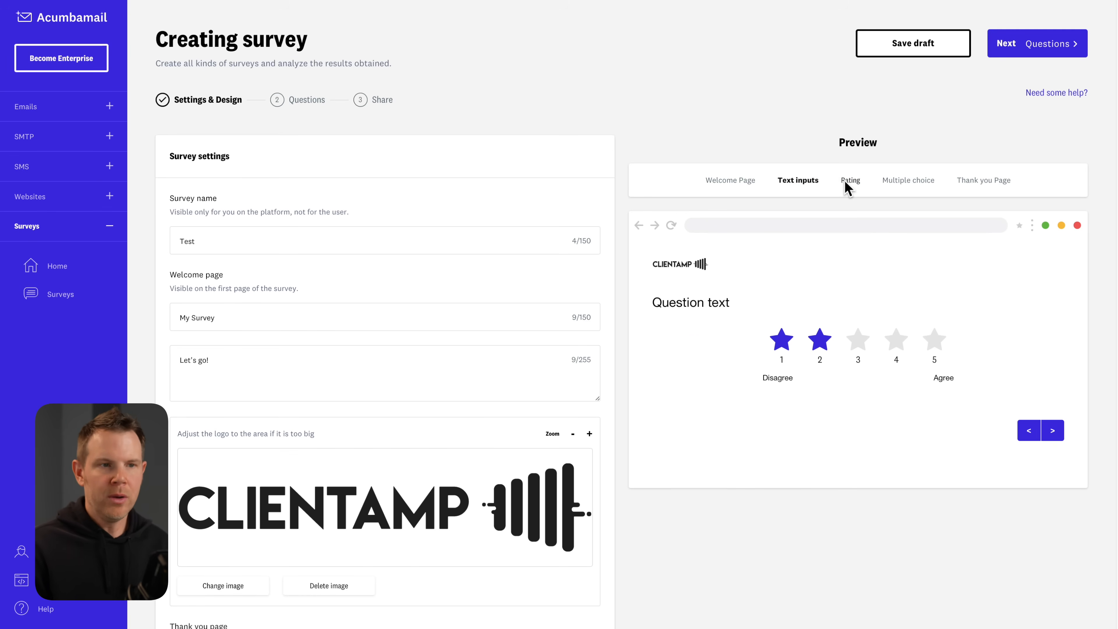
left_click(918, 187)
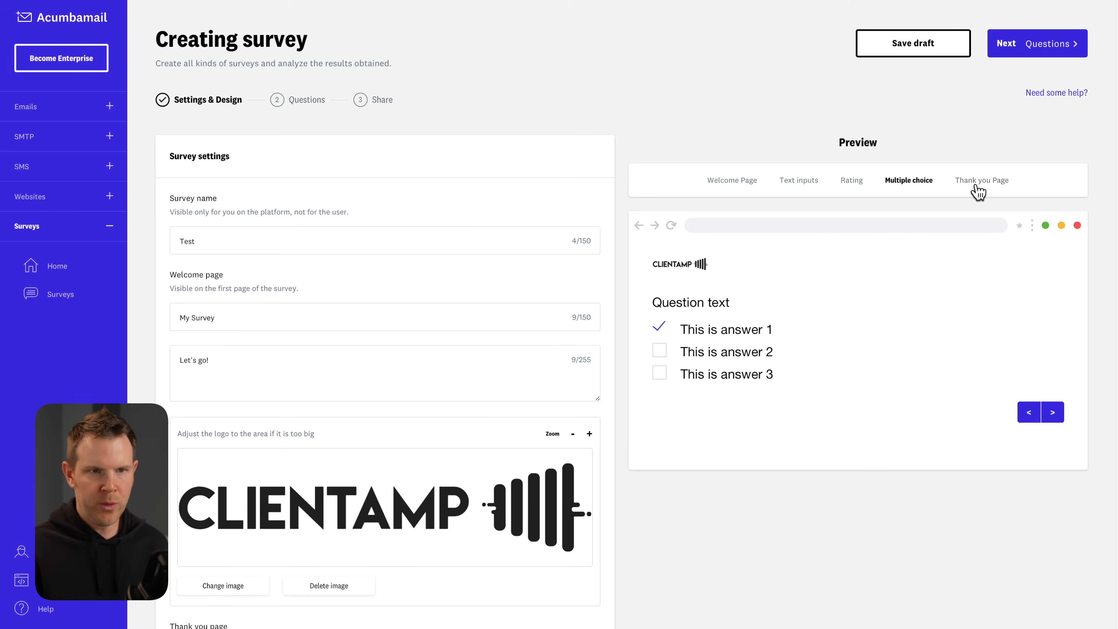
left_click(990, 184)
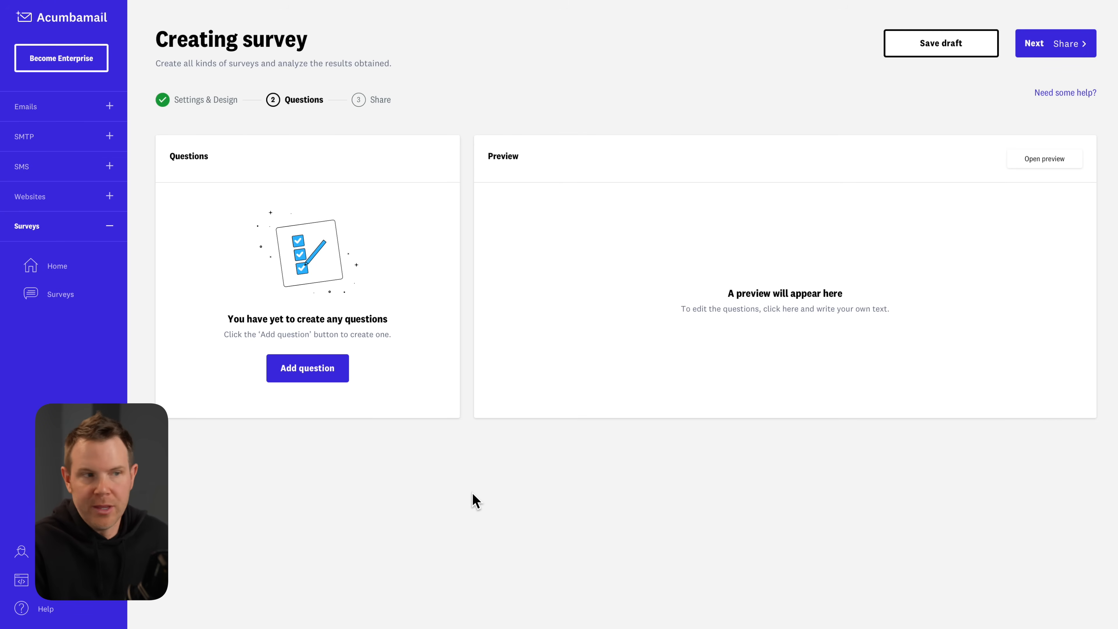
Add the questions My question, Question 2 and Your number, then proceed to Share.
left_click(308, 373)
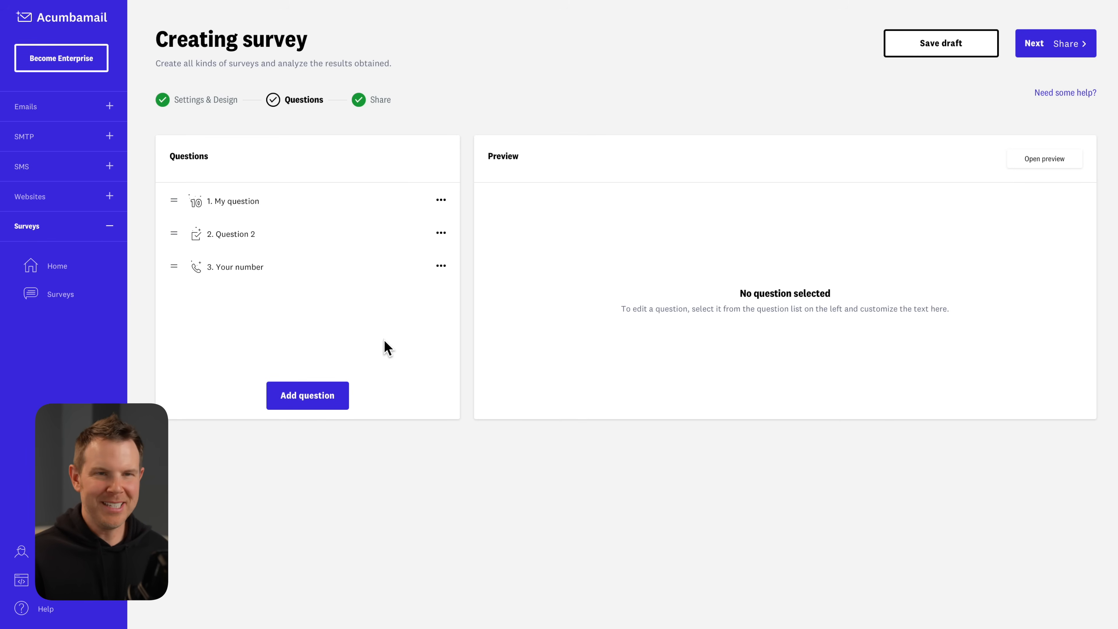
left_click(1086, 46)
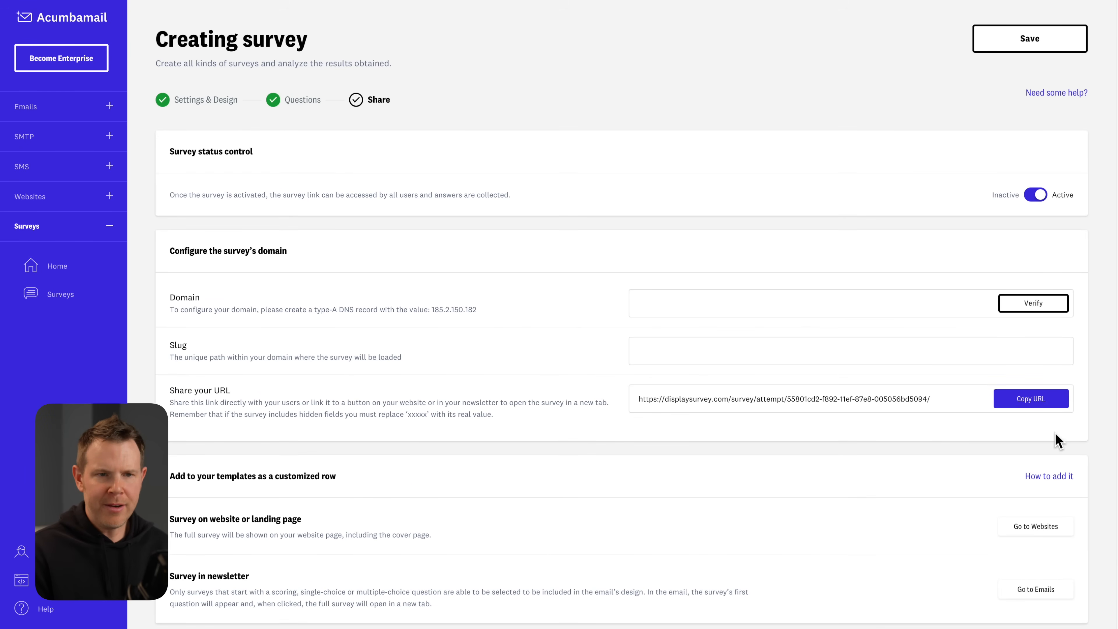
Copy the survey's shareable displaysurvey.com URL and start the live survey to test it.
left_click(1040, 411)
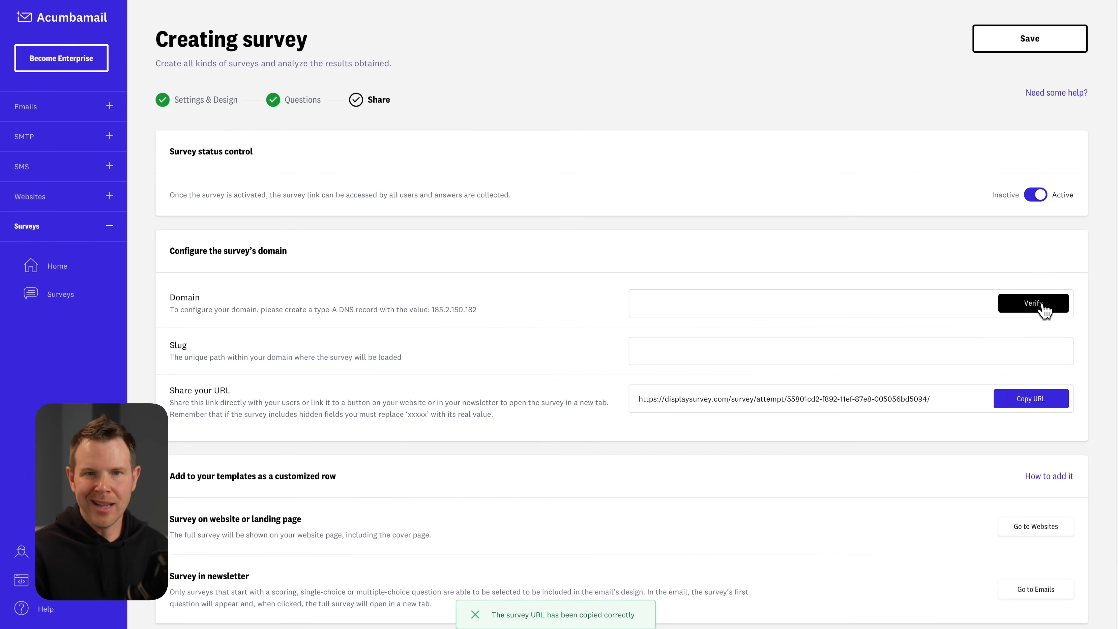
scroll(875, 387, "down", 1)
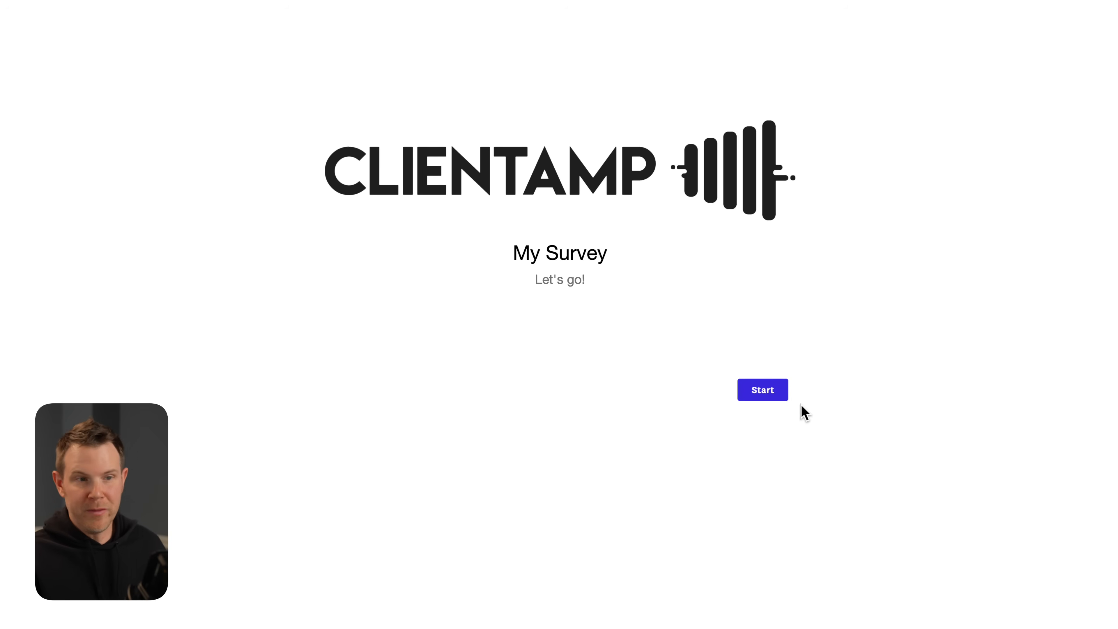
left_click(781, 395)
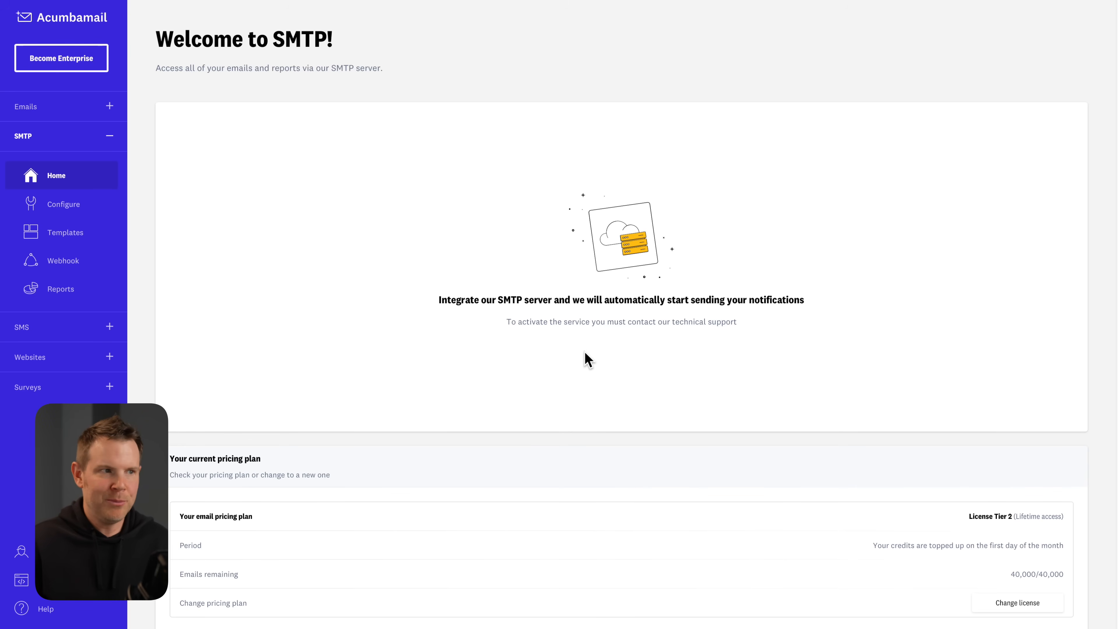
Browse the SMTP templates, email home, SMTP home and SMS home pages, then show the account menu.
left_click(78, 235)
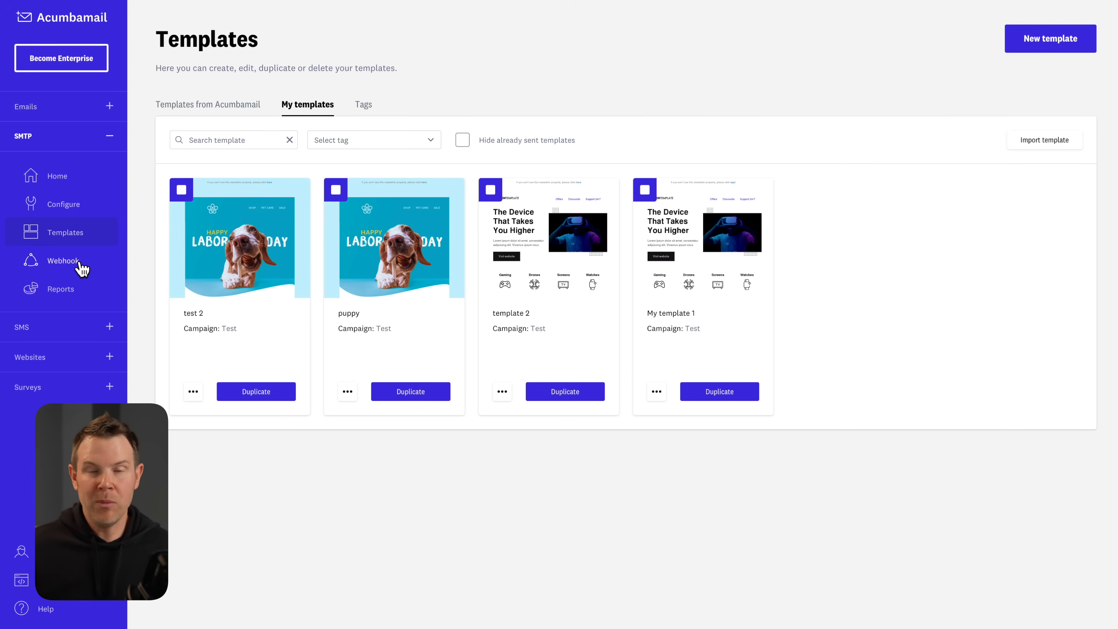
left_click(101, 115)
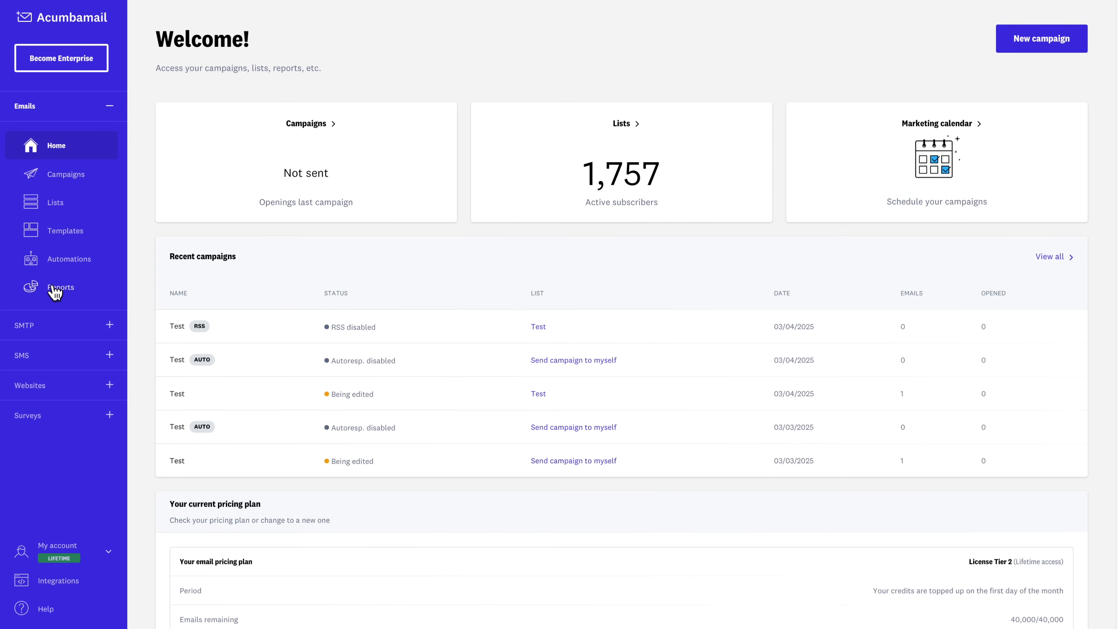
left_click(113, 325)
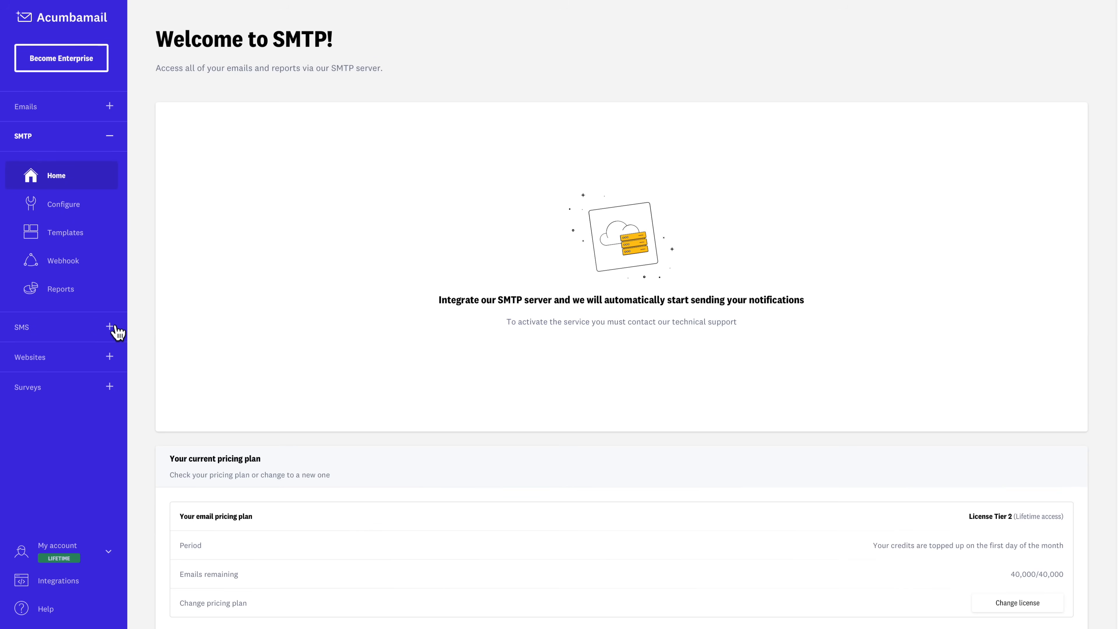
left_click(108, 328)
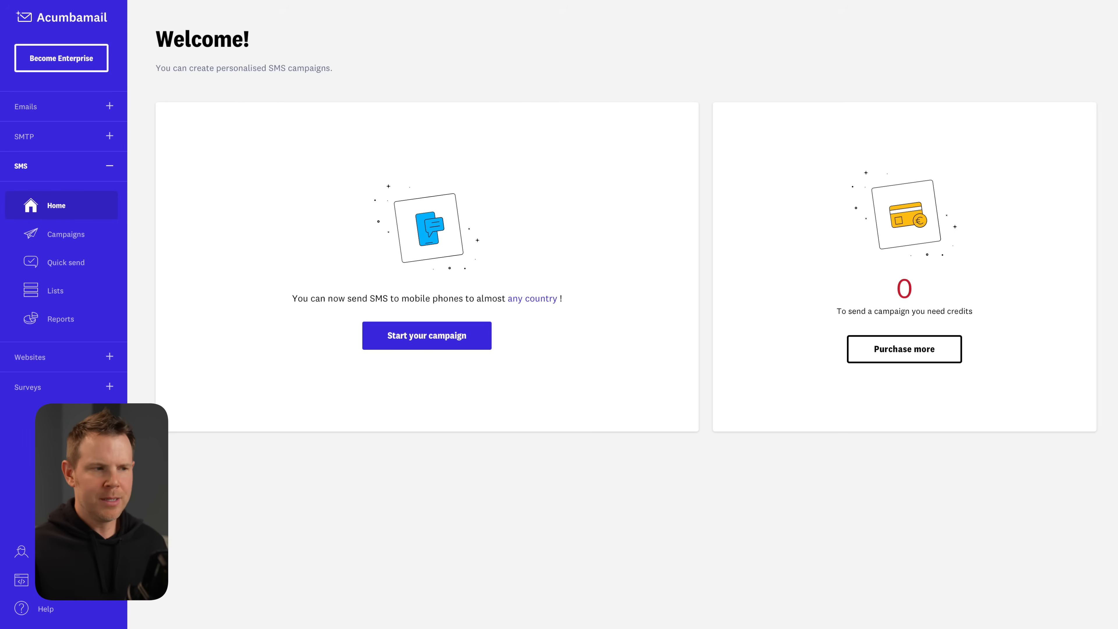
left_click(40, 552)
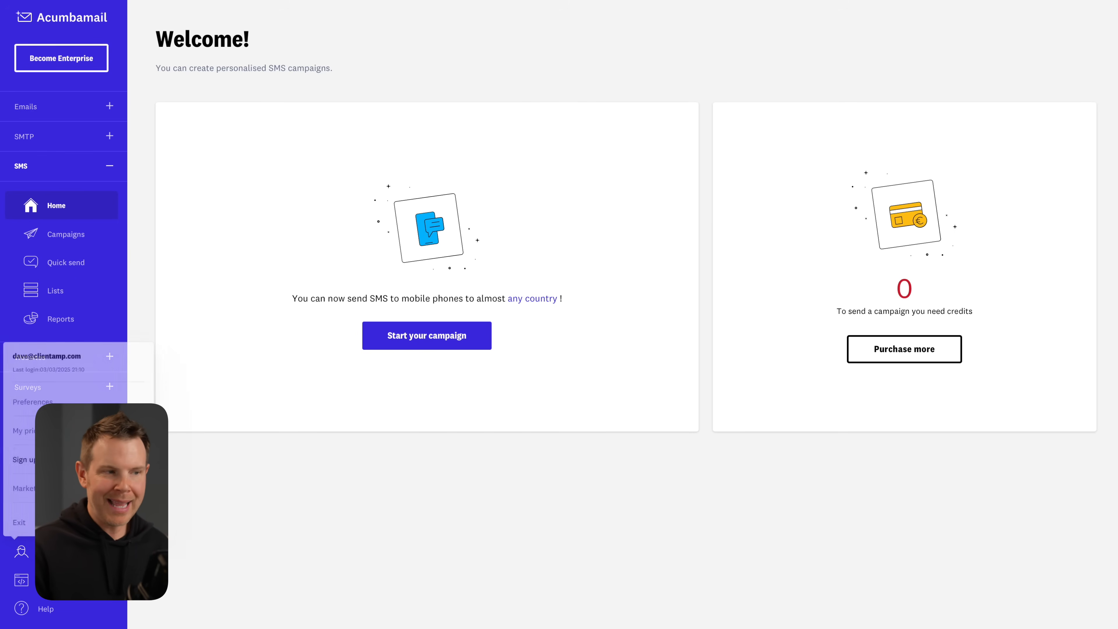
Go to Preferences > My extras and start creating a White label brand.
left_click(39, 402)
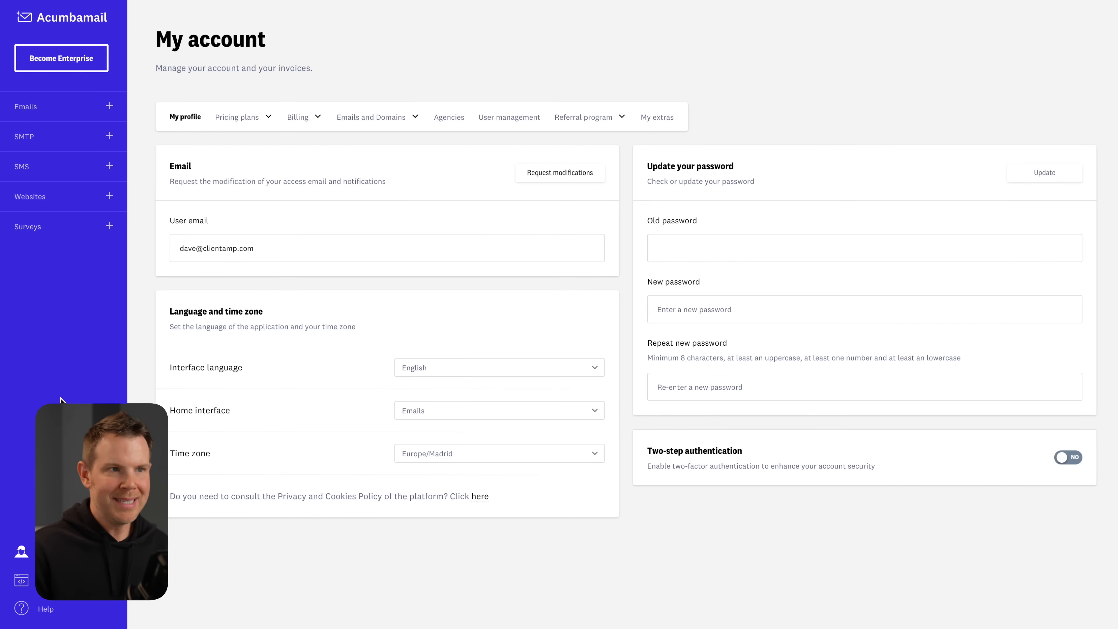
left_click(657, 117)
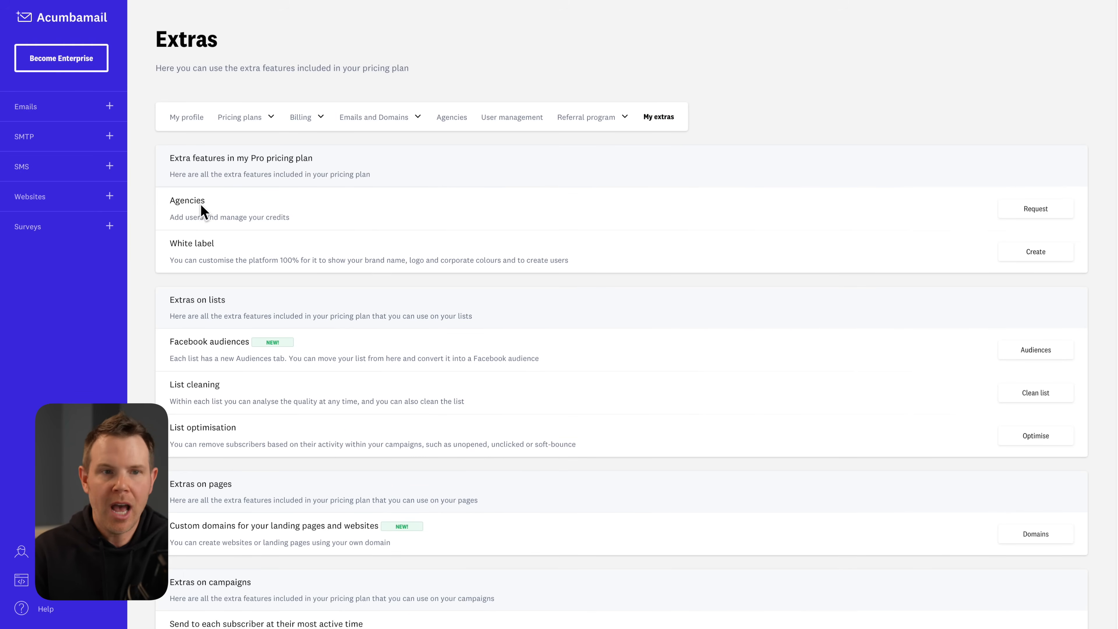
left_click(1037, 252)
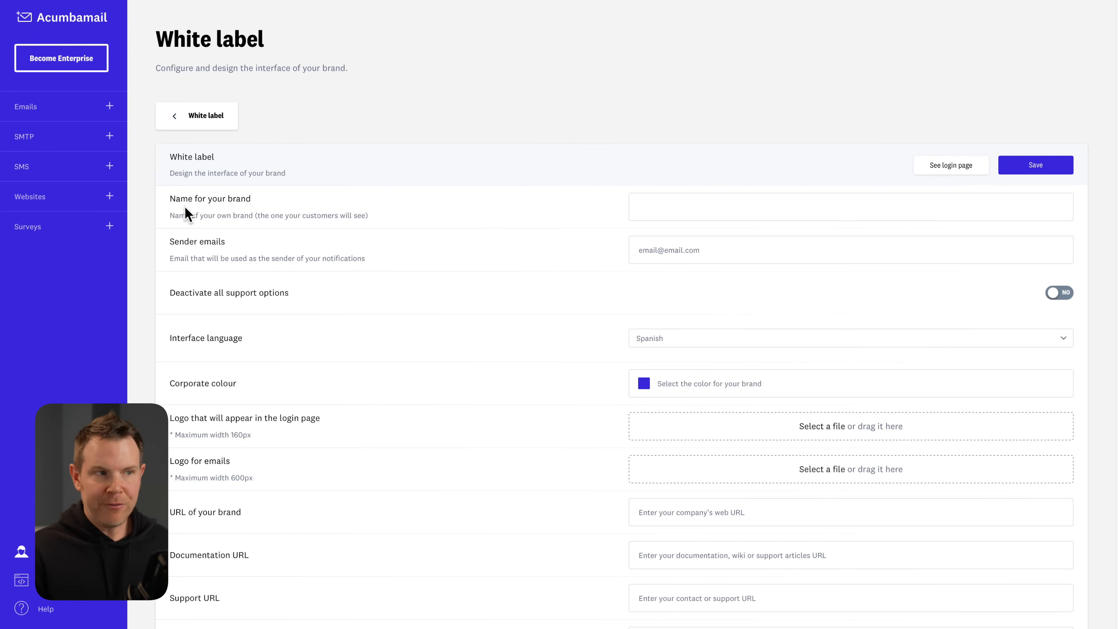
left_click(707, 215)
Name the brand Client Amp, enter the sender e-mail, deactivate support options and keep English.
type("Client Amp")
key("Tab")
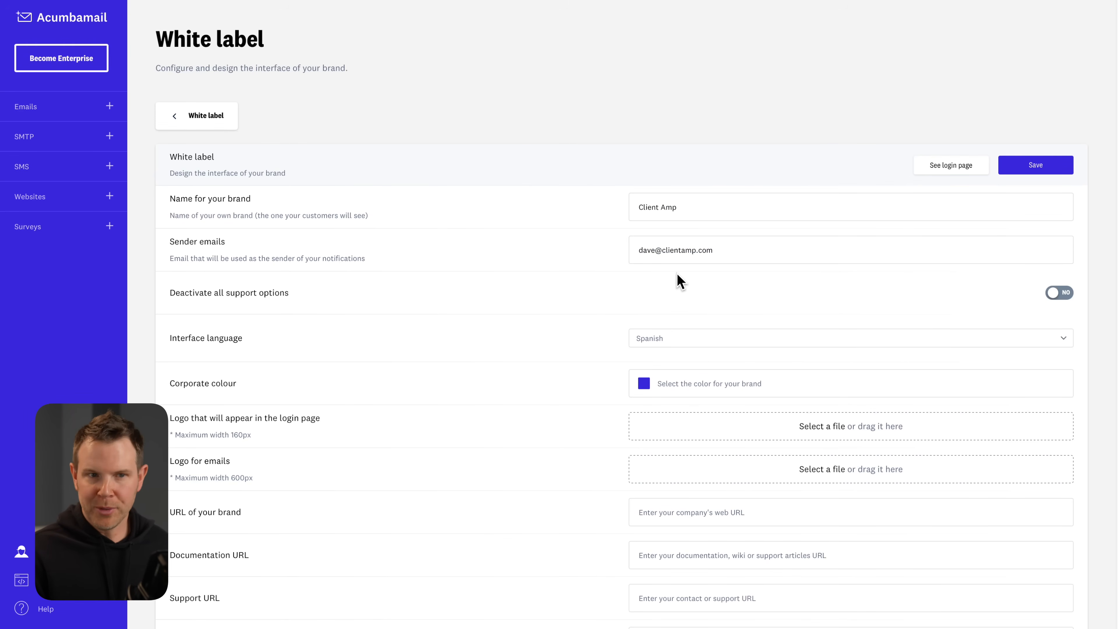
left_click(1054, 298)
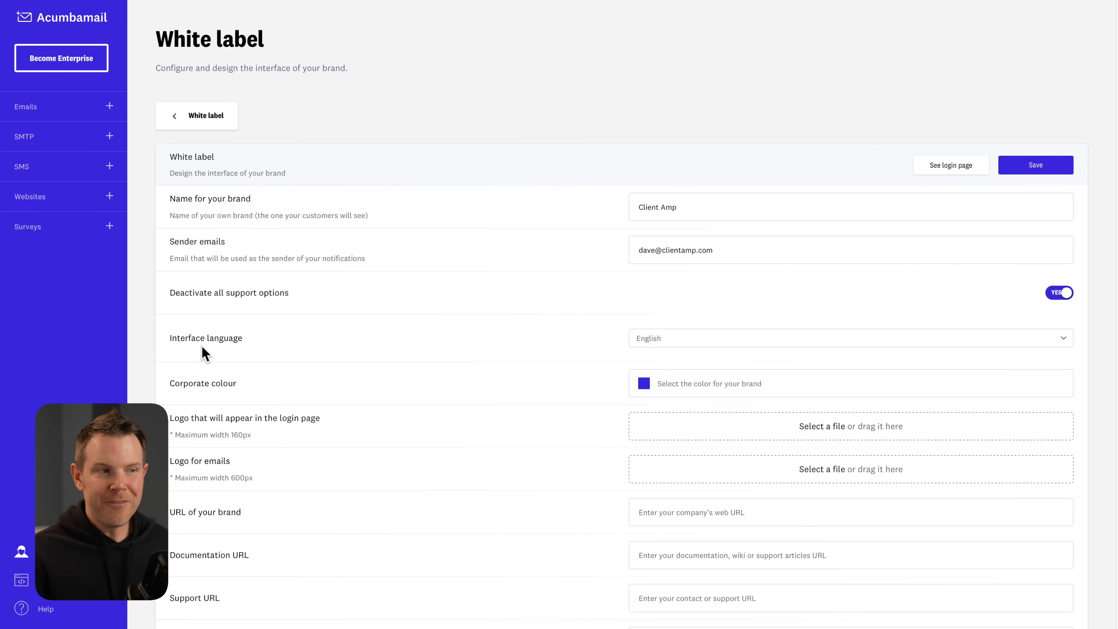
left_click(662, 343)
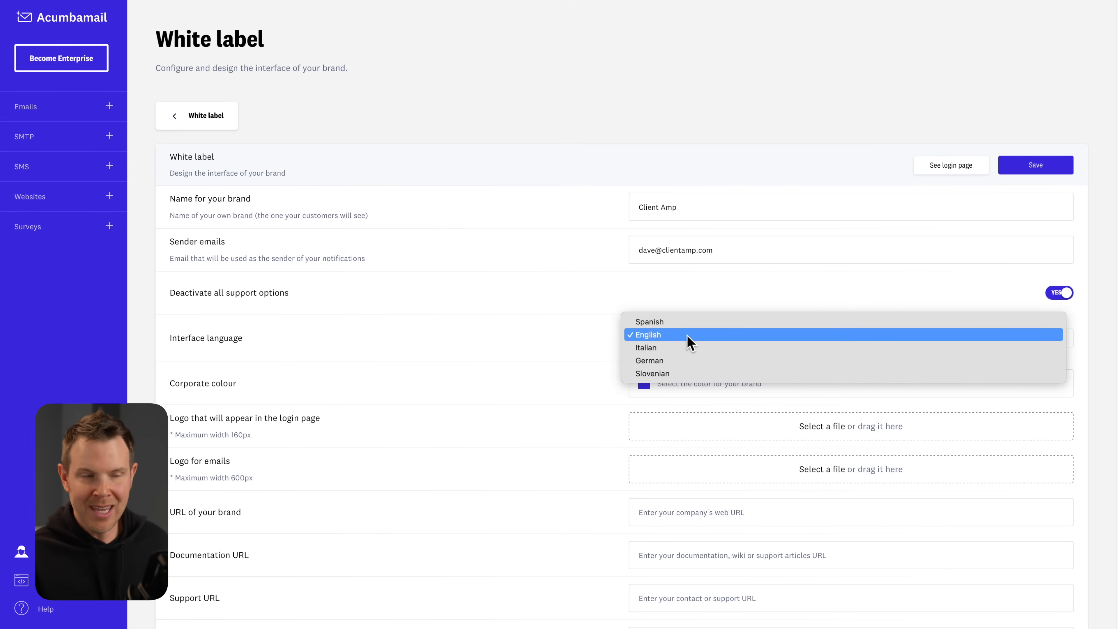
left_click(688, 343)
Set the corporate colour to #FF006B, finish the form and open the Agencies page.
left_click(686, 388)
left_click_drag(725, 395, 728, 392)
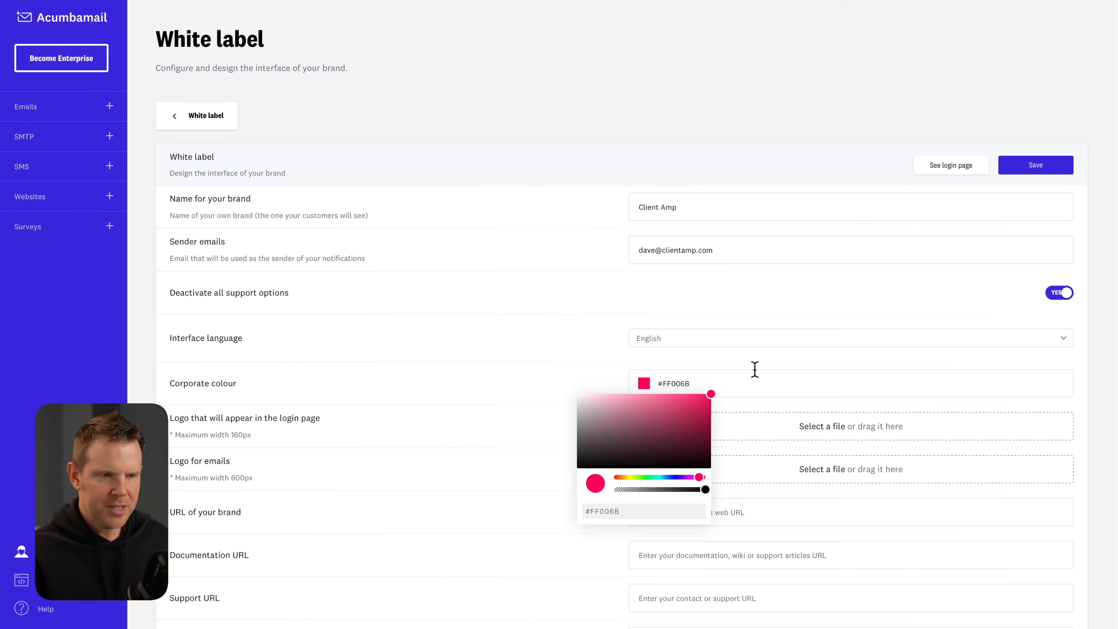
left_click(583, 372)
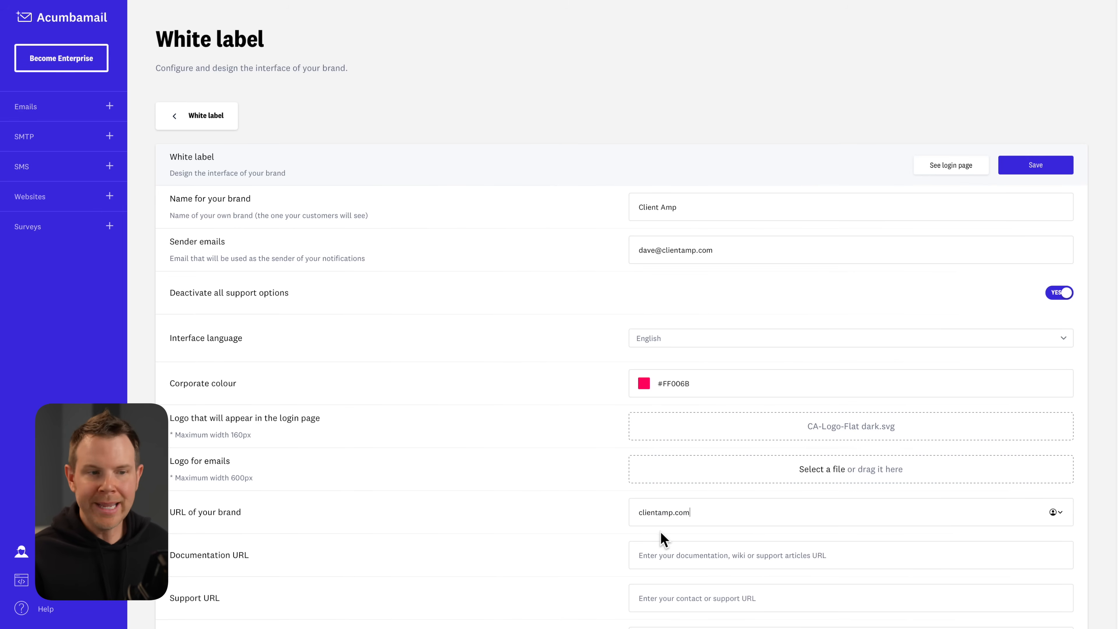
scroll(187, 499, "down", 2)
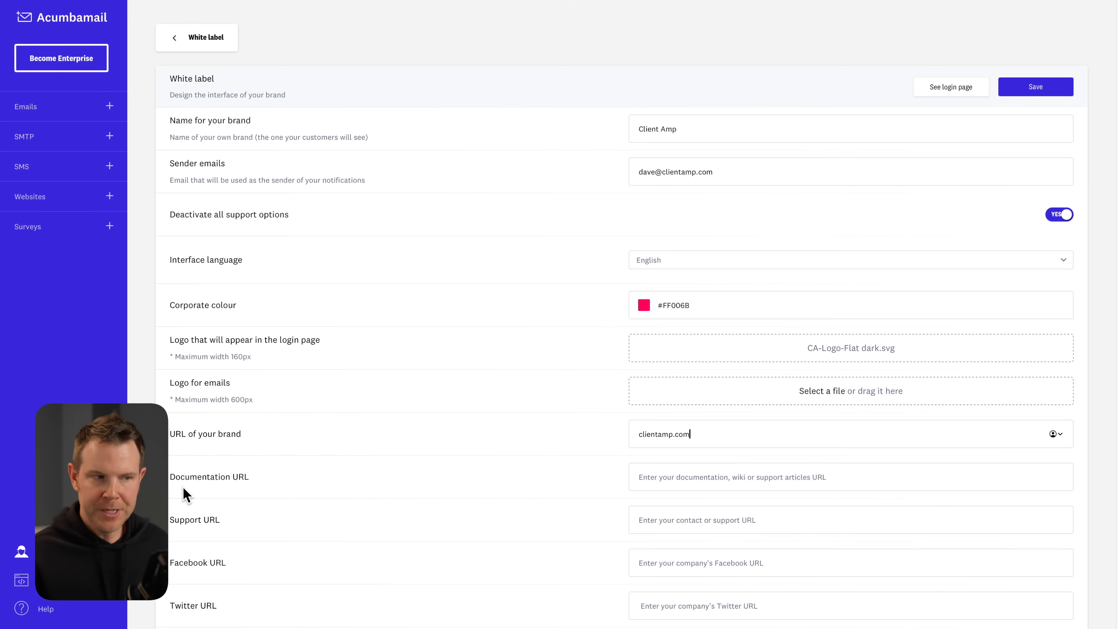
scroll(179, 527, "down", 2)
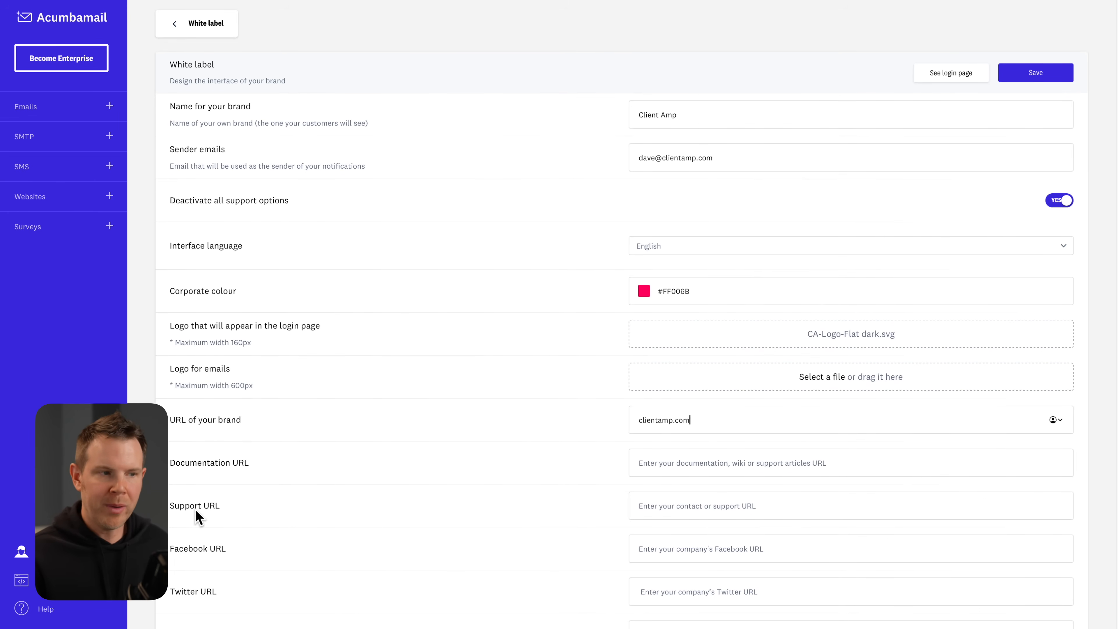
scroll(179, 548, "down", 1)
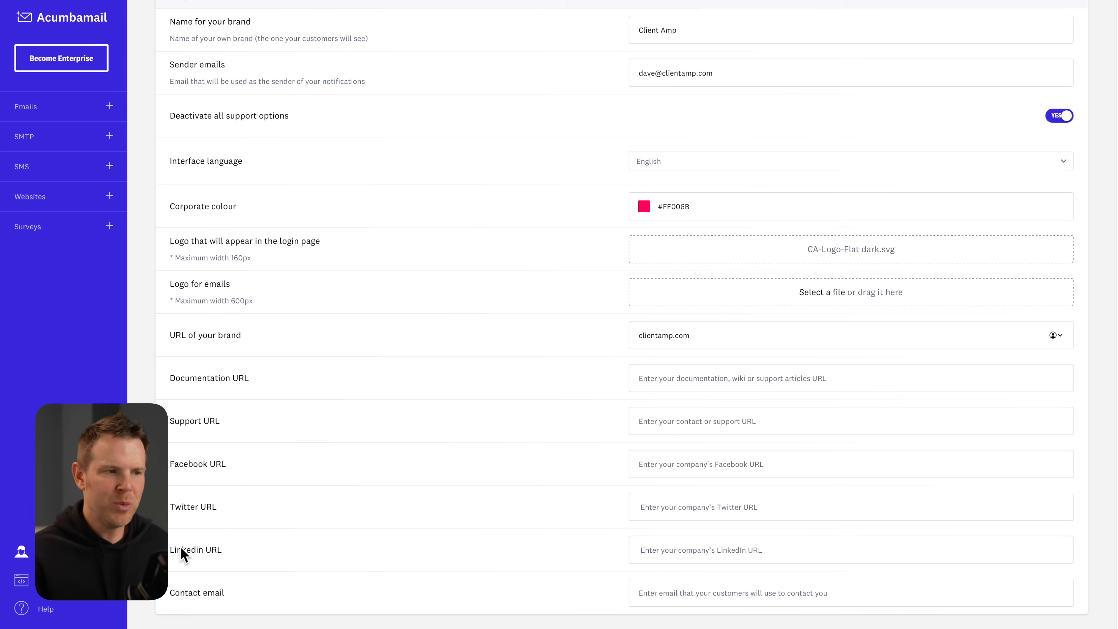
scroll(179, 553, "down", 2)
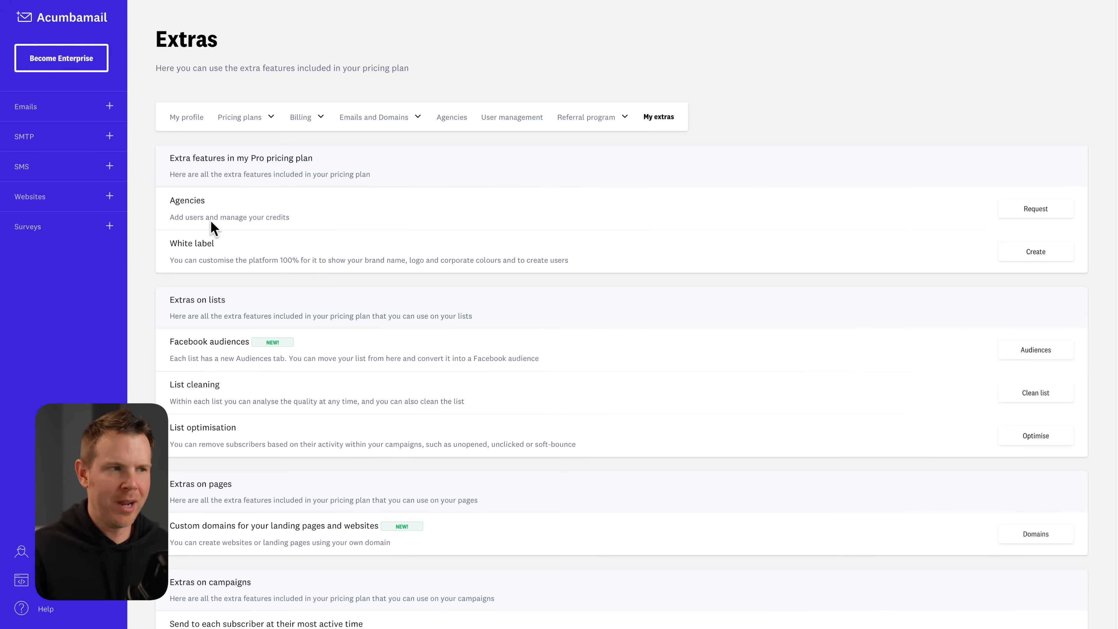
left_click(1051, 210)
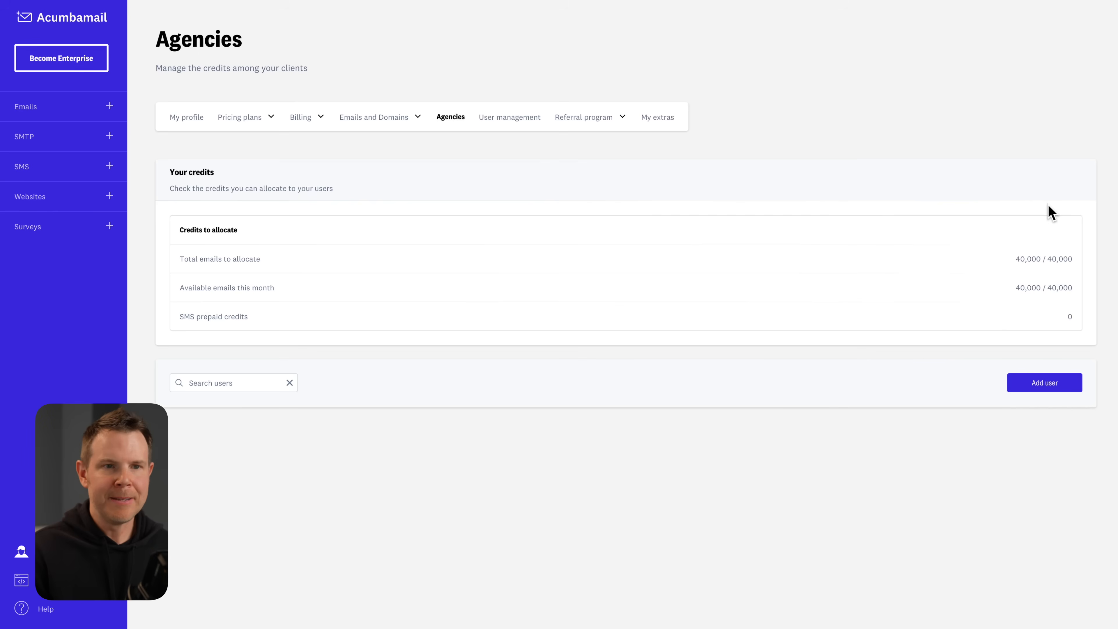